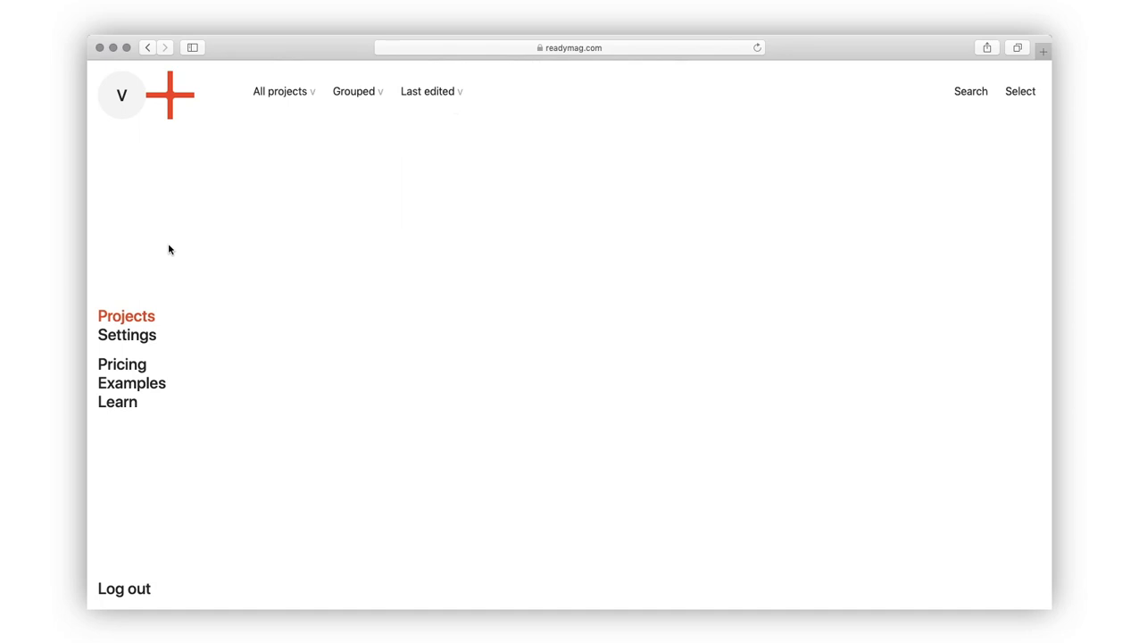
Step: Bring up the Project/Collection creation screen from the projects dashboard's red + button
left_click(170, 98)
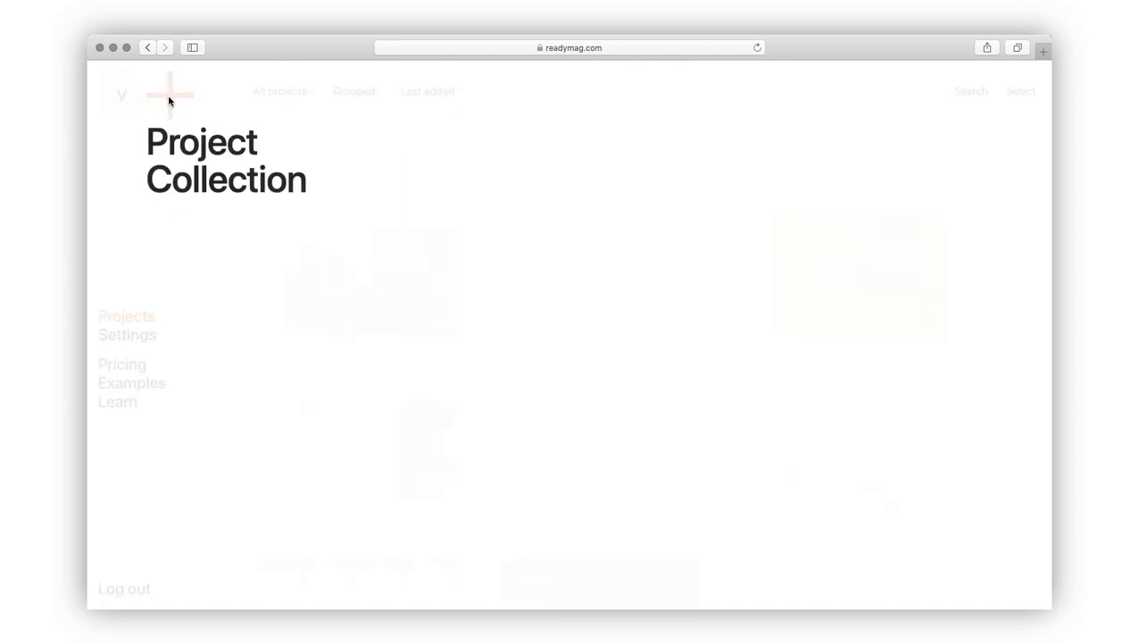
Step: Create a blank project and place a photo in a Picture widget on its page
left_click(175, 143)
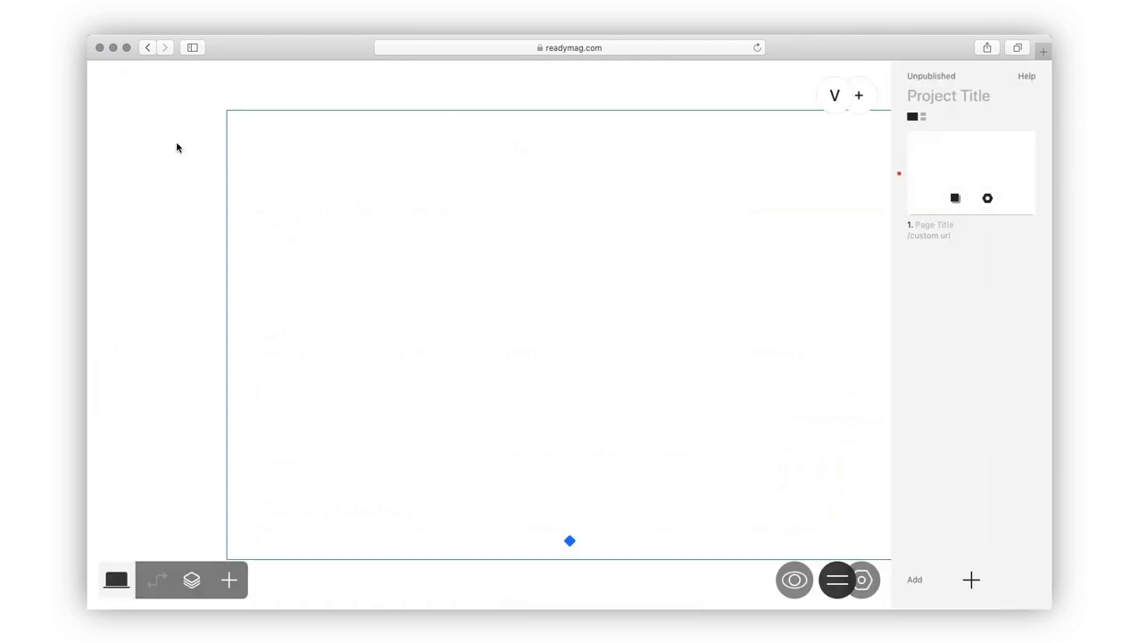
left_click(564, 318)
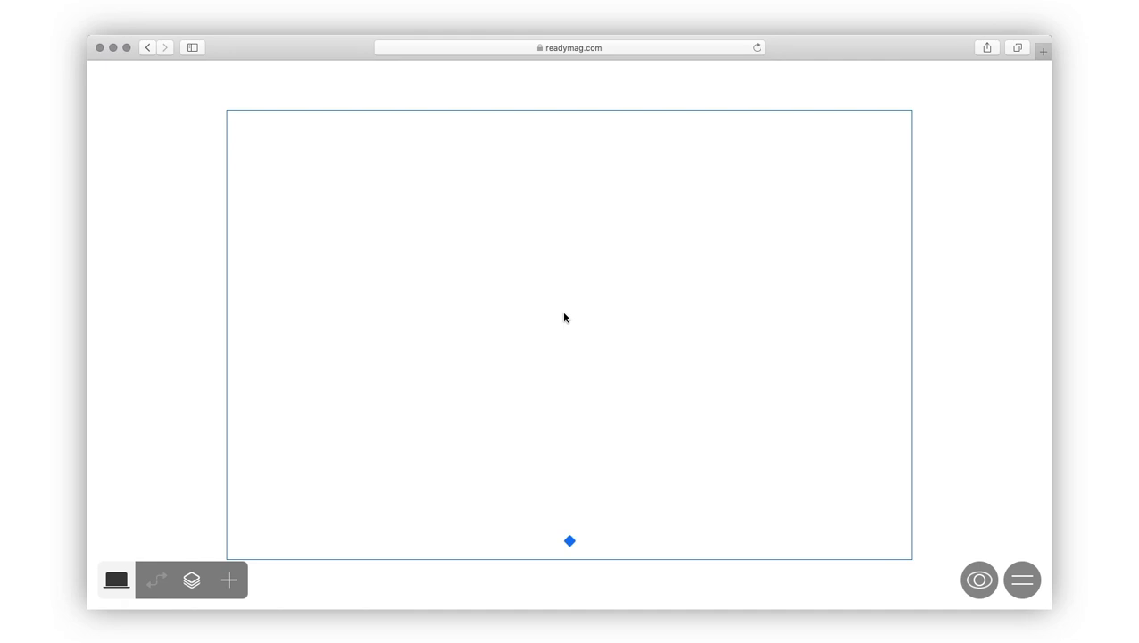
left_click(229, 580)
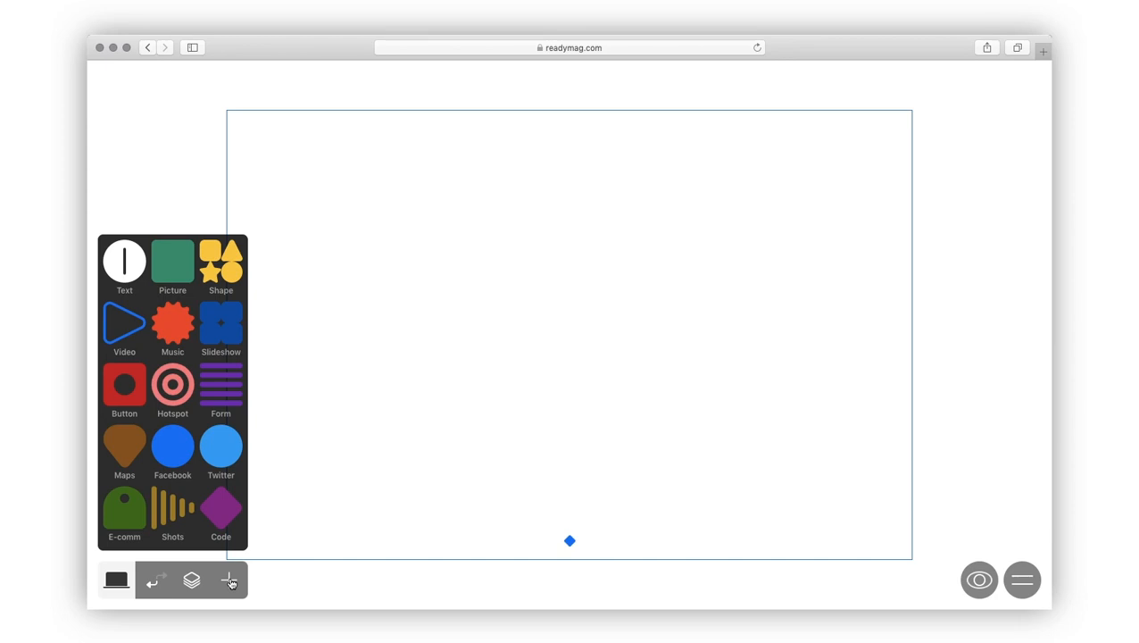
left_click(173, 281)
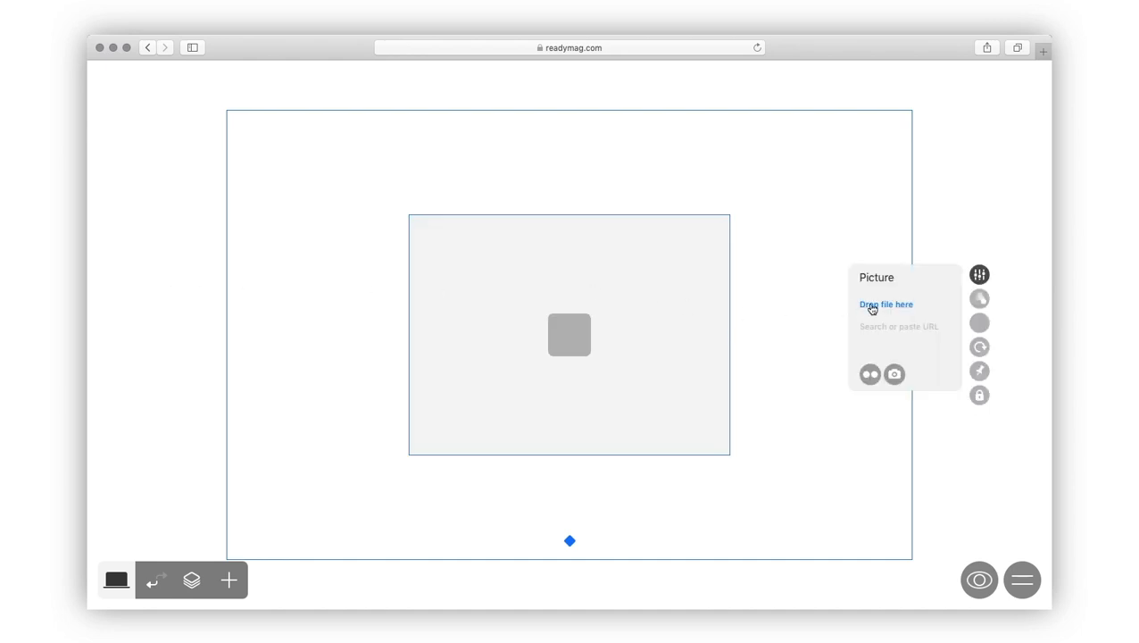
left_click(893, 374)
Step: Add a 'Workspace' text heading over the photo
left_click(824, 317)
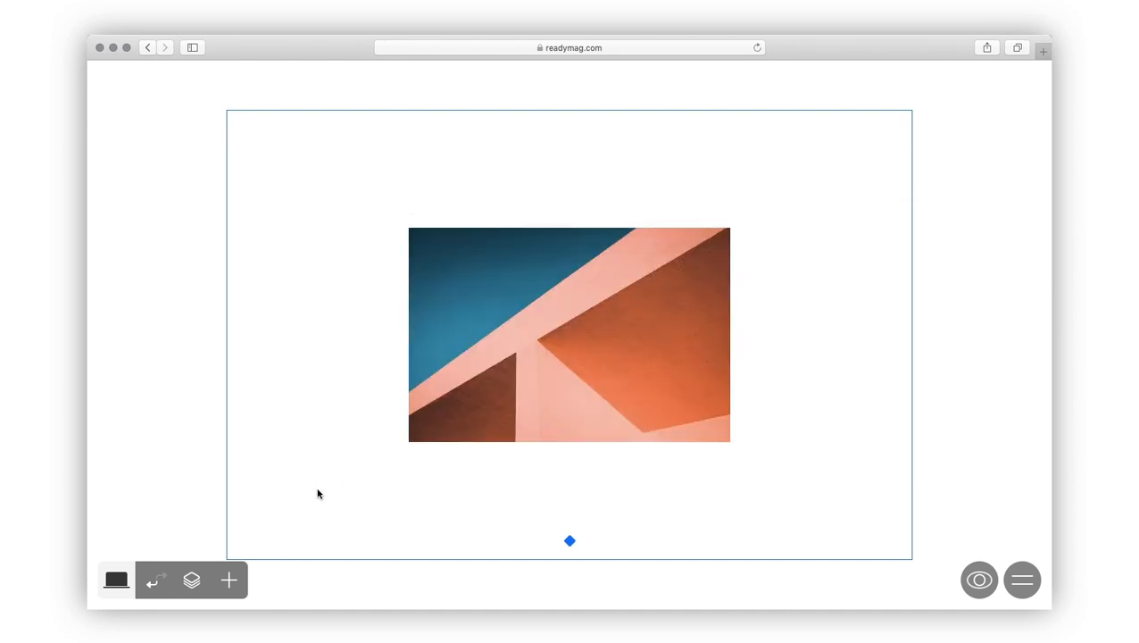
left_click(228, 581)
left_click(124, 261)
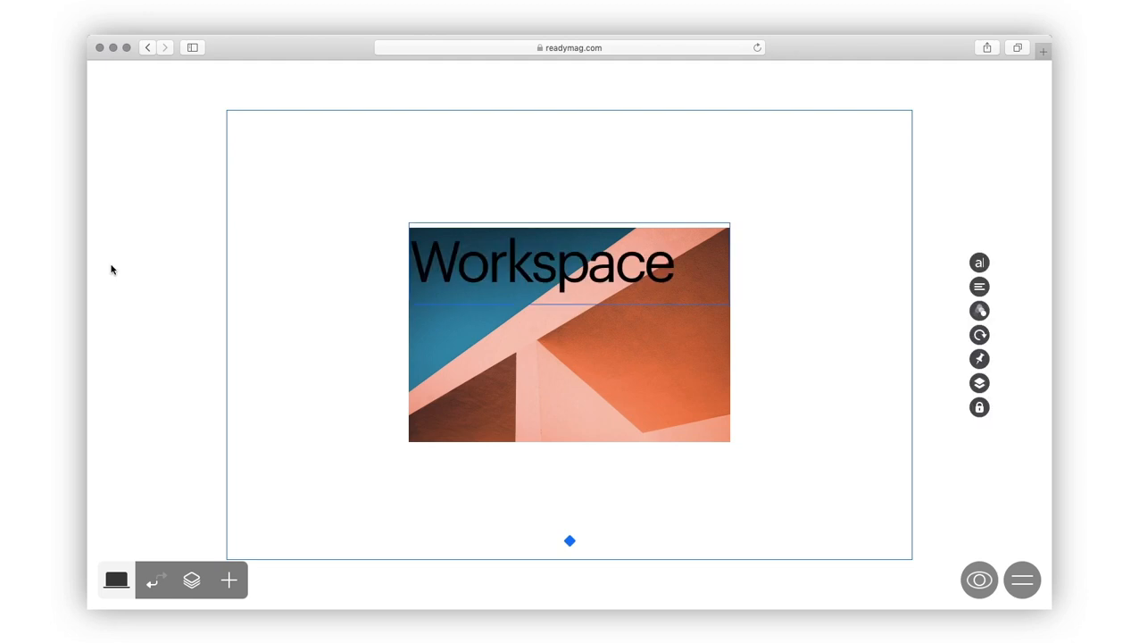
left_click(192, 580)
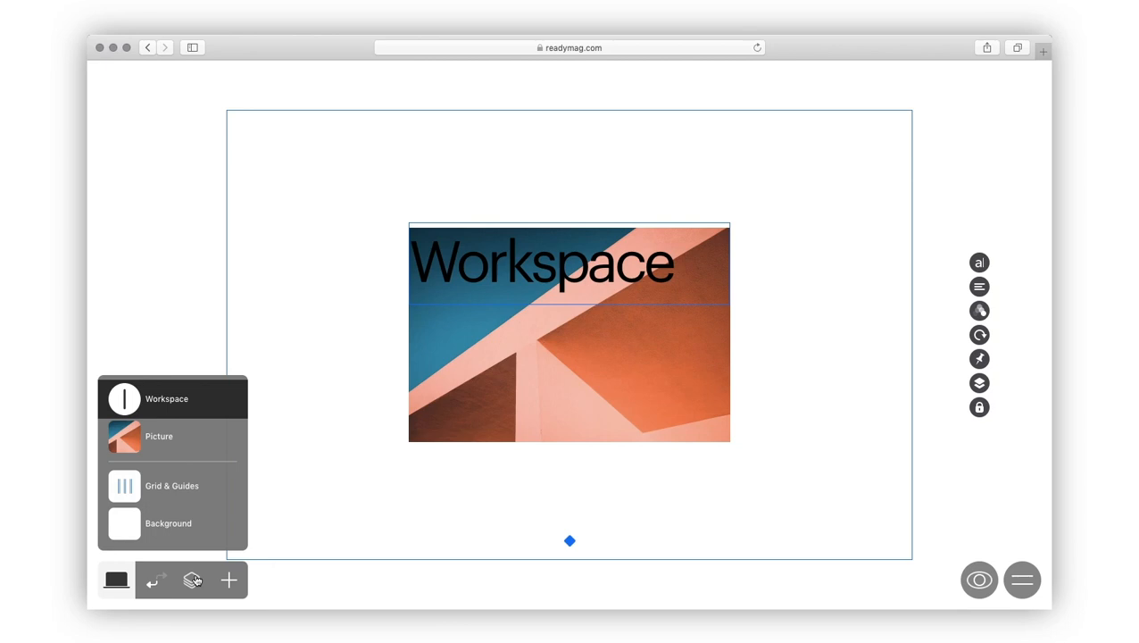
left_click_drag(124, 398, 125, 443)
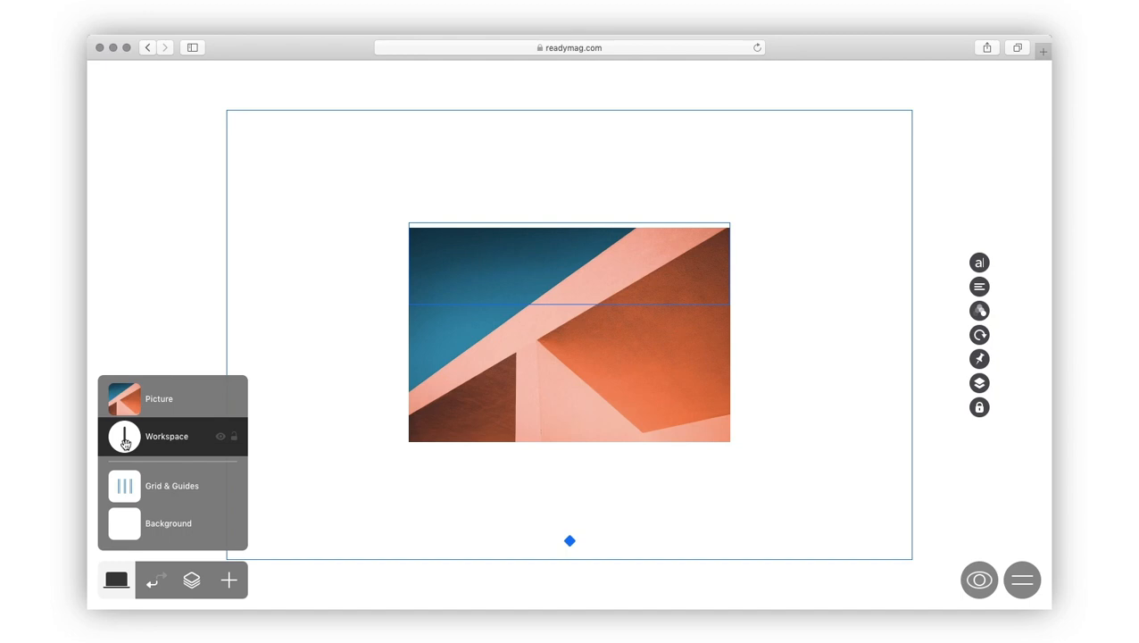
left_click(221, 401)
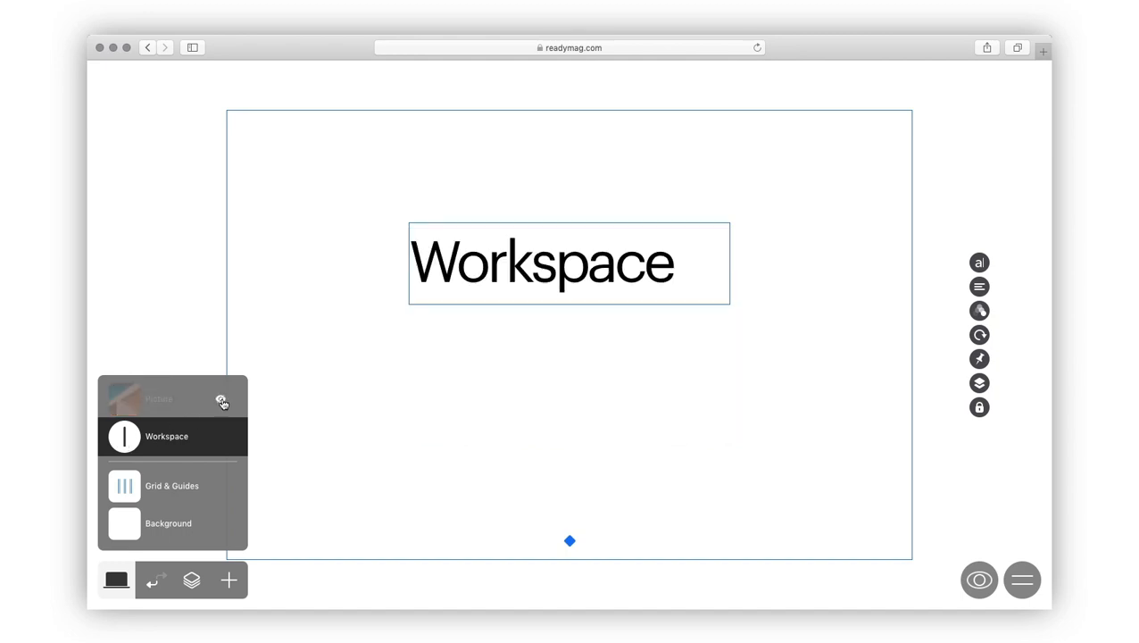
left_click(235, 439)
left_click(371, 349)
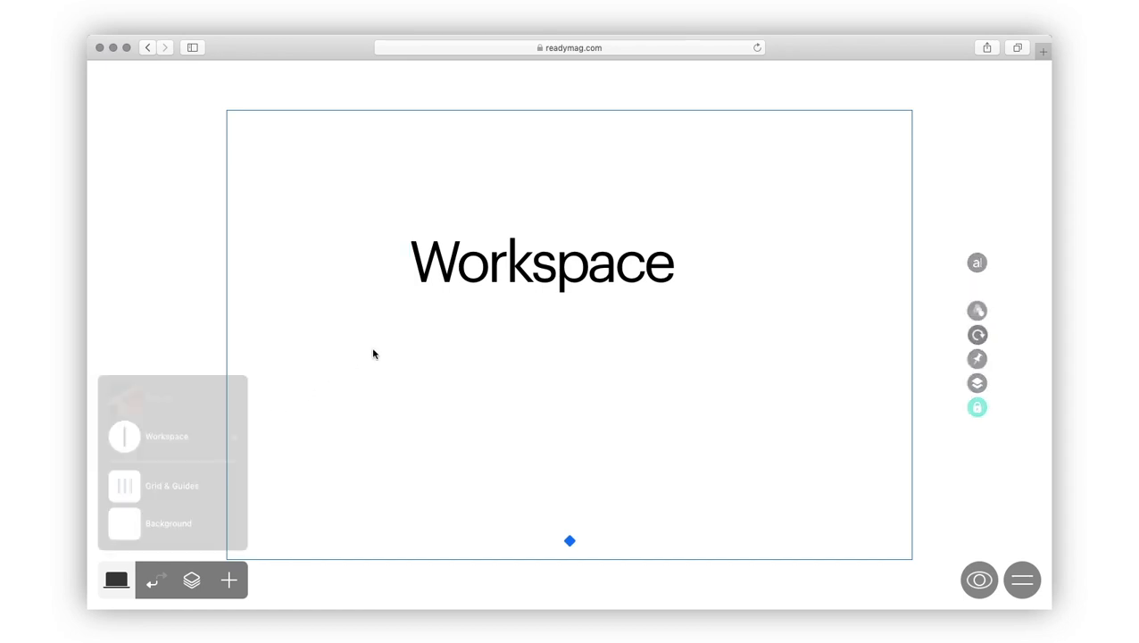
left_click_drag(371, 348, 715, 199)
left_click(191, 581)
left_click(235, 438)
left_click(220, 400)
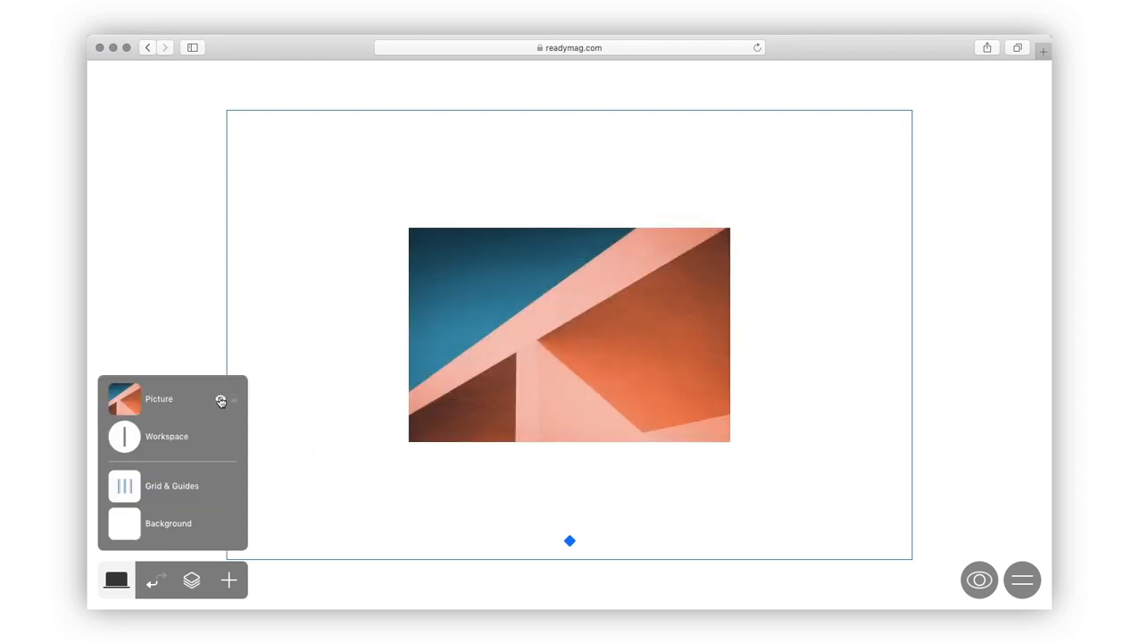
left_click_drag(131, 434, 131, 394)
left_click(311, 413)
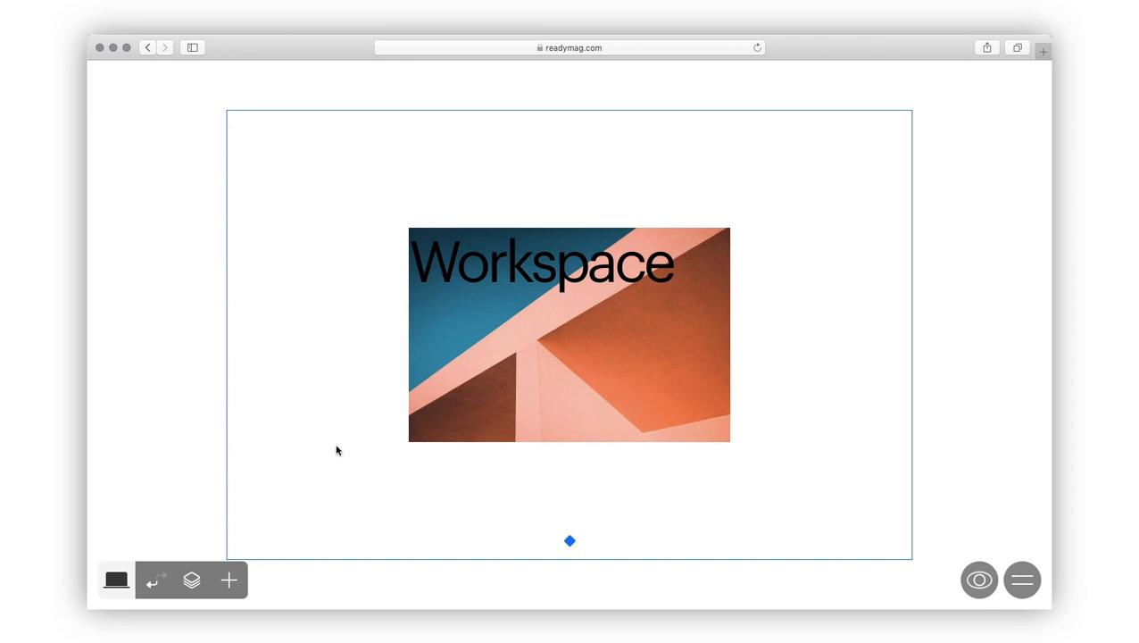
Step: Resize the page in Grid & Guides to 740 px tall and 1200 px wide
left_click(190, 581)
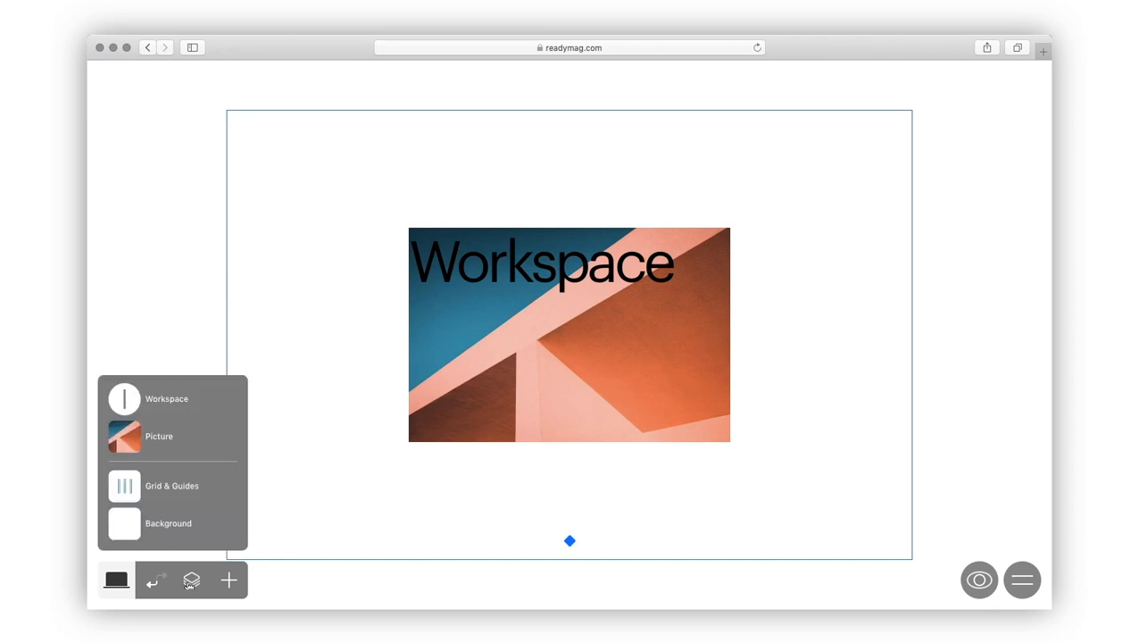
left_click(127, 488)
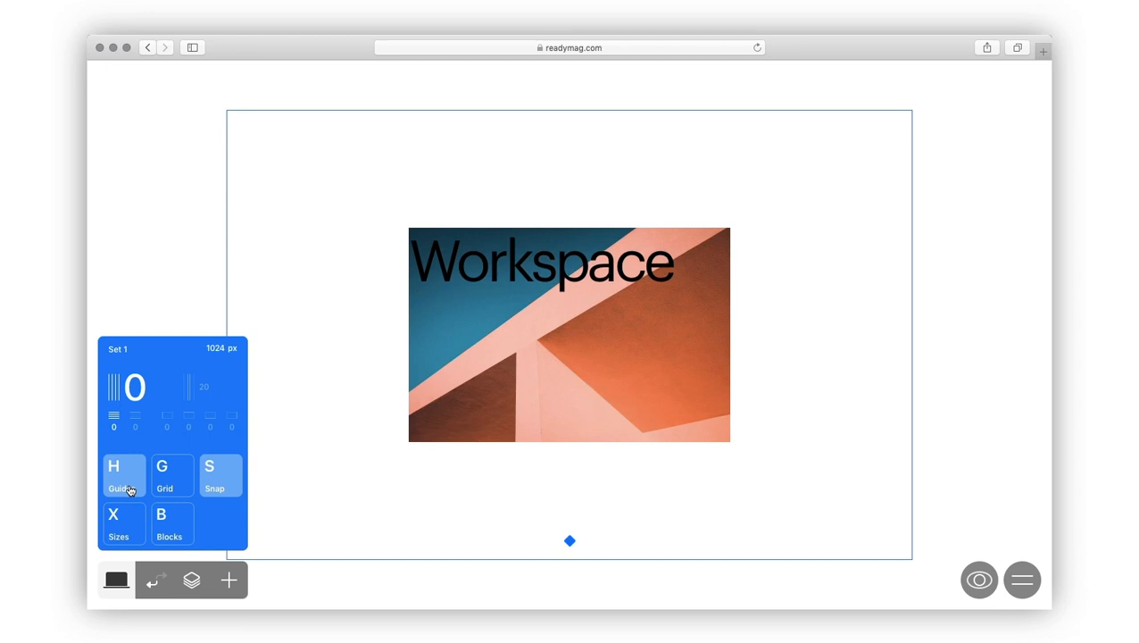
mouse_move(570, 541)
left_click_drag(570, 541, 570, 560)
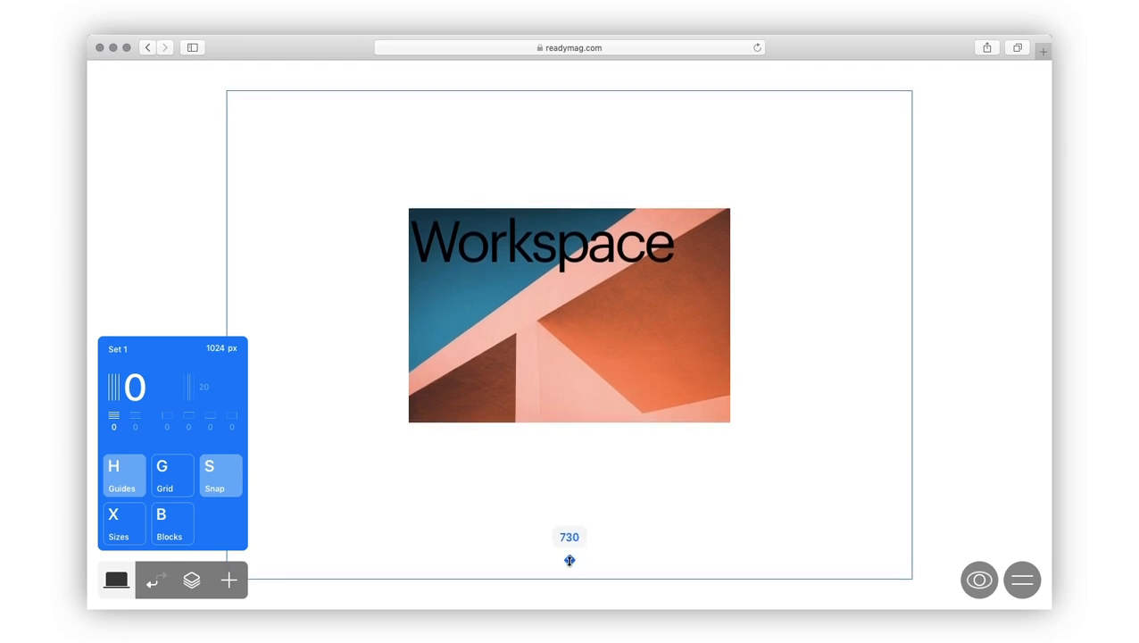
left_click(570, 536)
type("740")
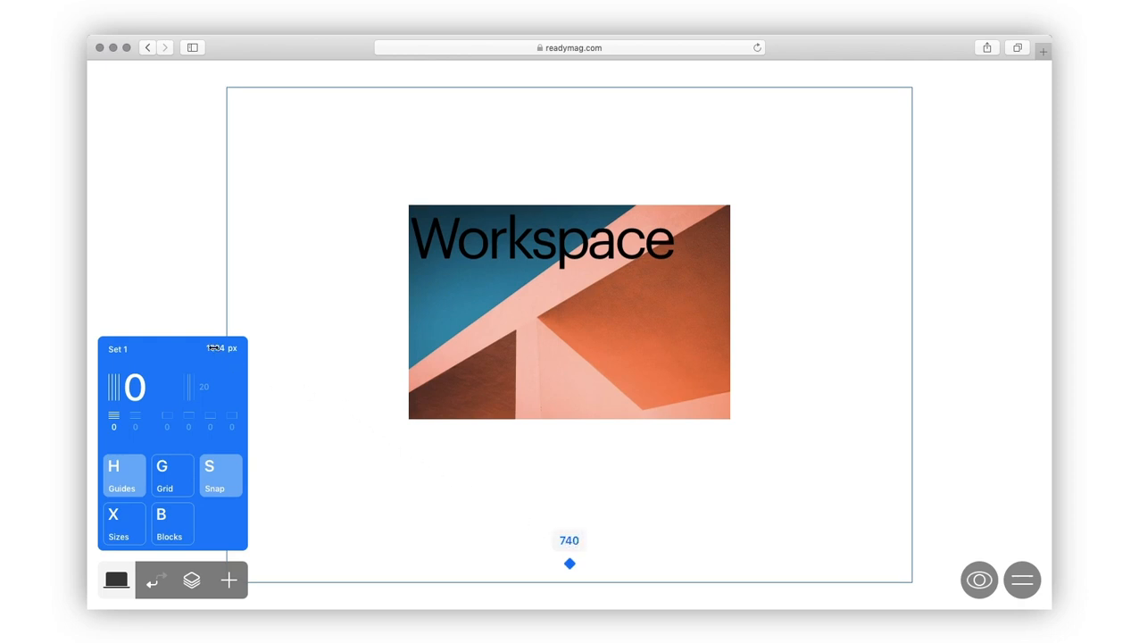
left_click_drag(215, 348, 568, 347)
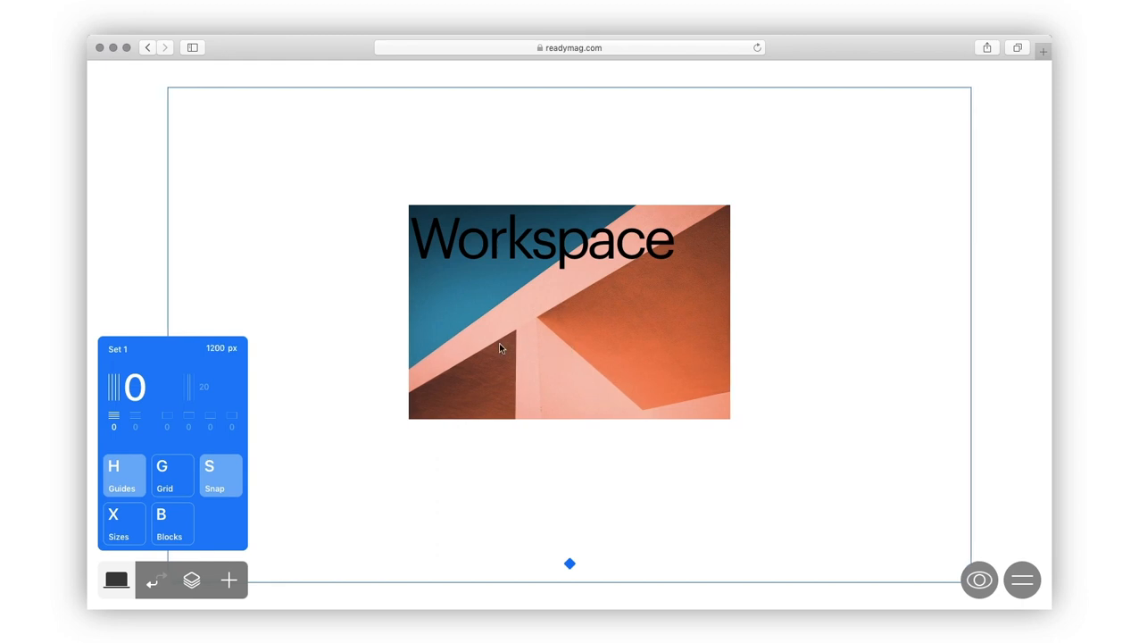
Step: Set up an 8-column guide grid with horizontal rows
left_click(118, 350)
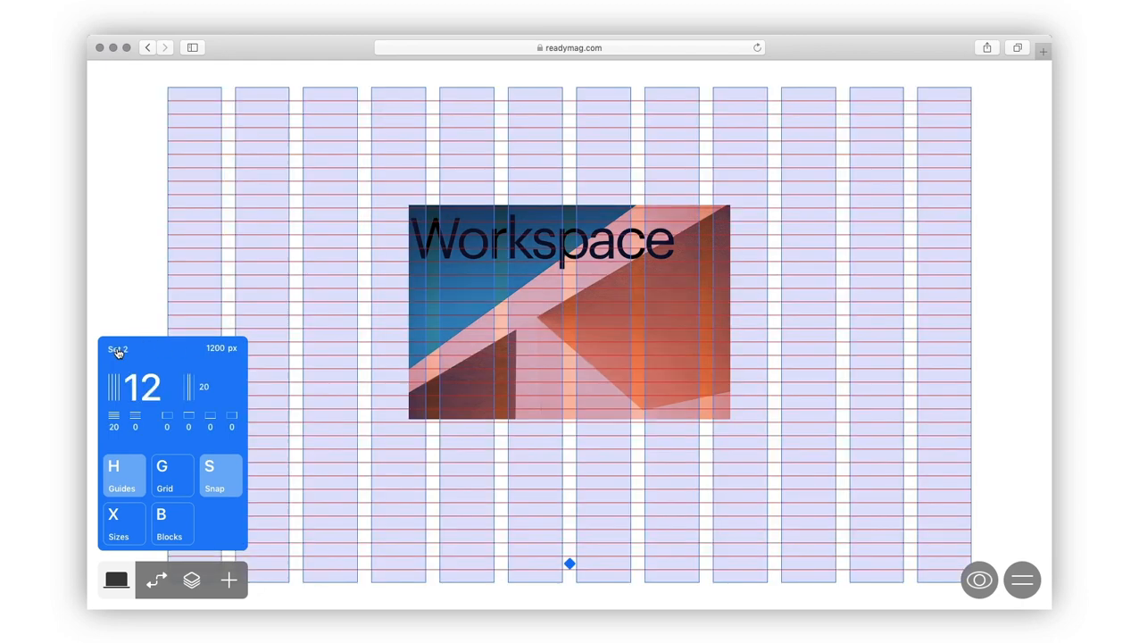
left_click(119, 352)
left_click(118, 352)
left_click_drag(134, 390, 193, 389)
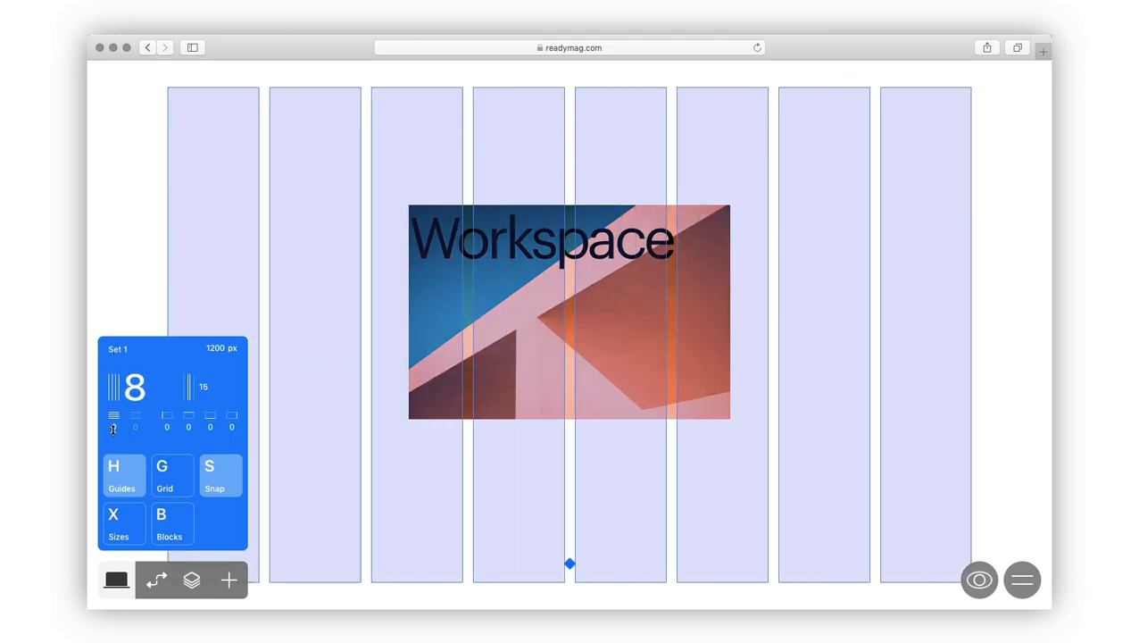
left_click_drag(112, 429, 114, 412)
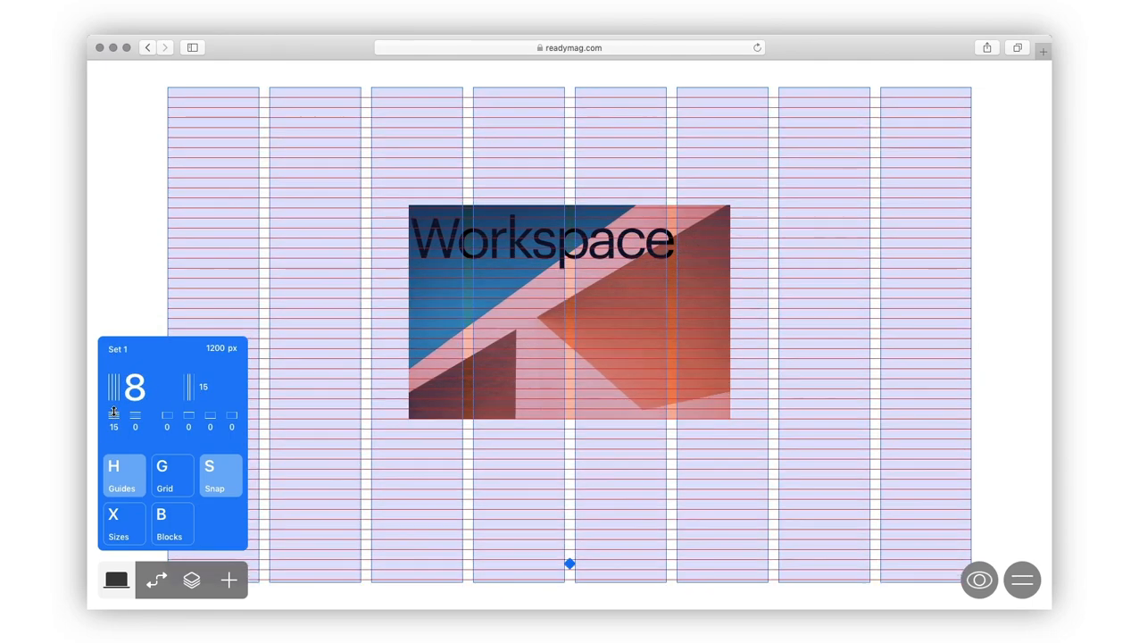
Step: Move the Workspace heading to the top-left and the shrunken photo to the top
left_click_drag(513, 247, 272, 126)
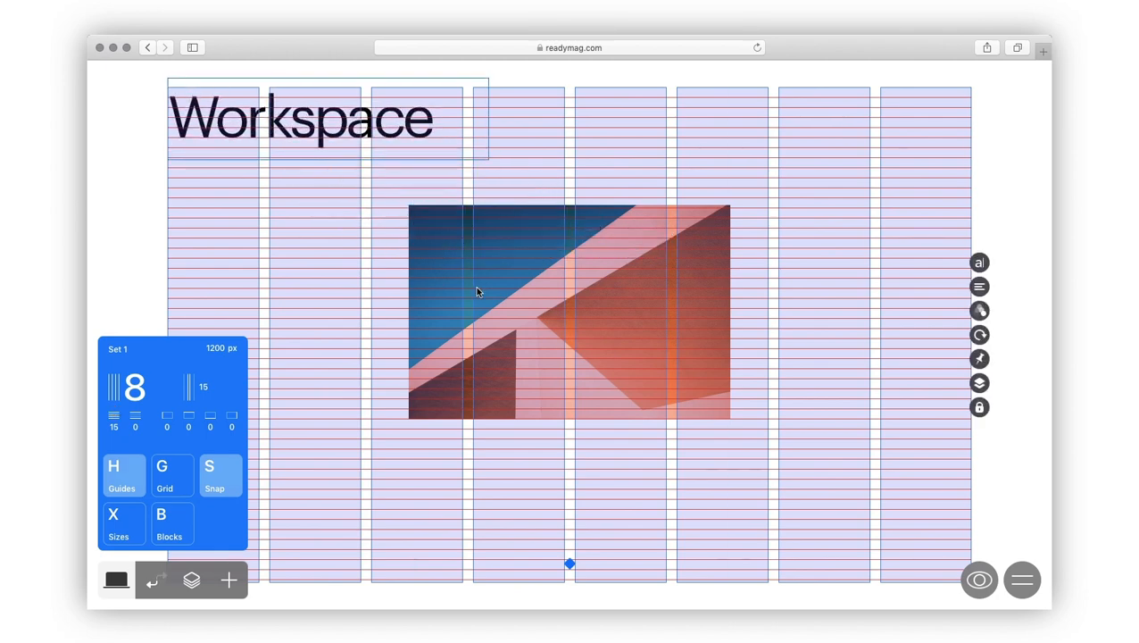
left_click_drag(475, 288, 539, 175)
left_click_drag(795, 301, 767, 283)
Step: Set grid rows to 90 and margin to 15, snapping the photo to a column edge
left_click_drag(137, 426, 262, 416)
left_click_drag(264, 121, 273, 132)
left_click(533, 178)
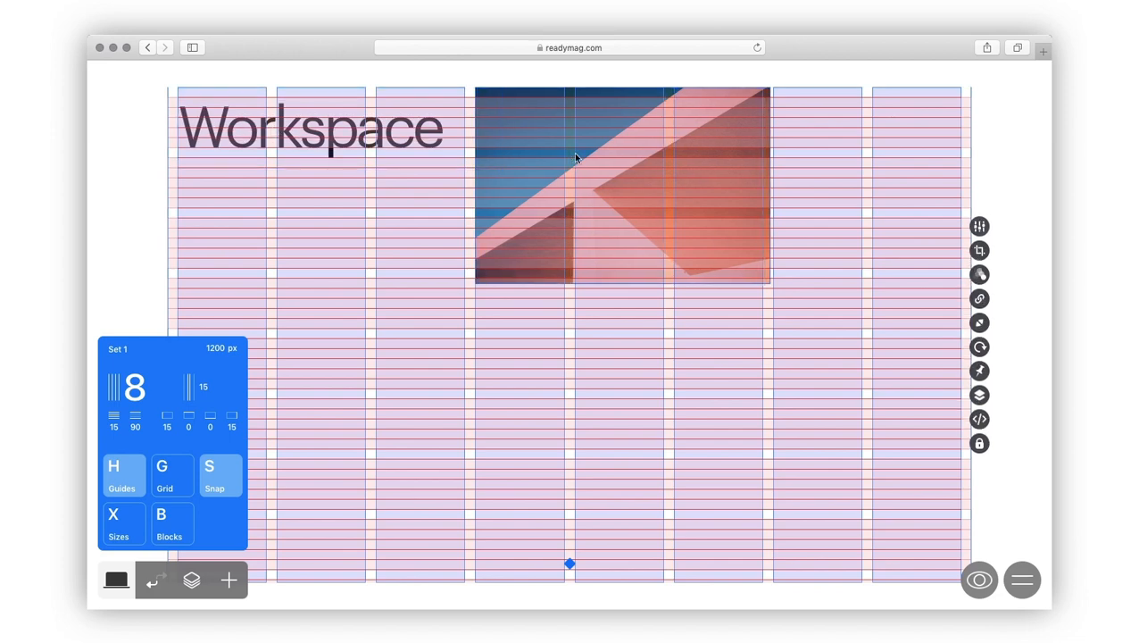
left_click_drag(767, 283, 762, 271)
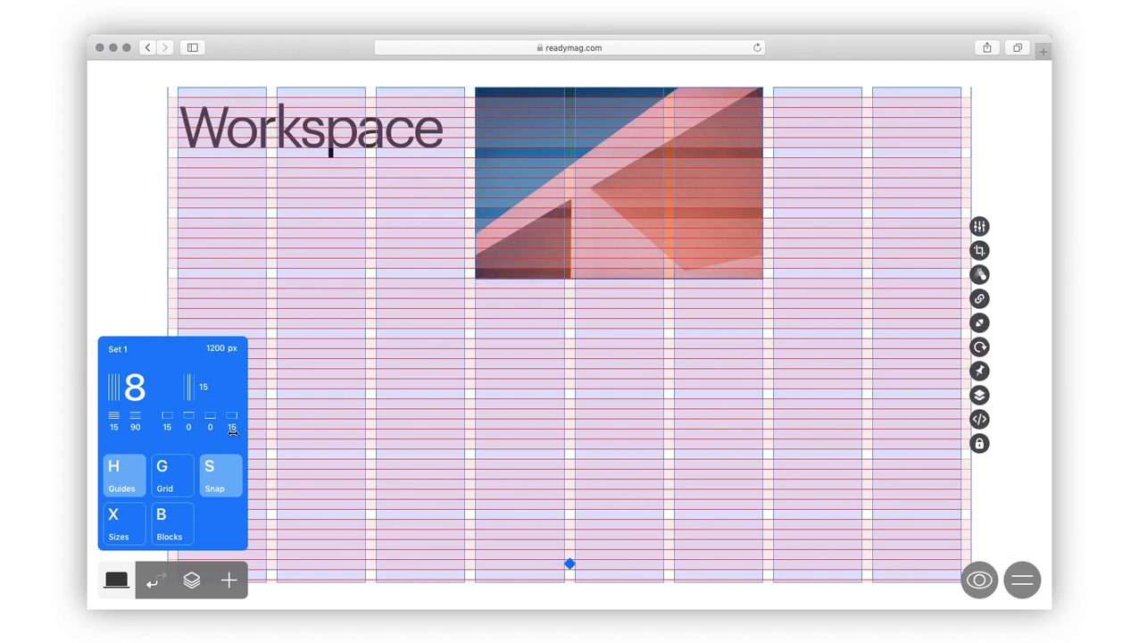
Step: Try an enlarged square module grid, then return to the column guides
left_click(167, 483)
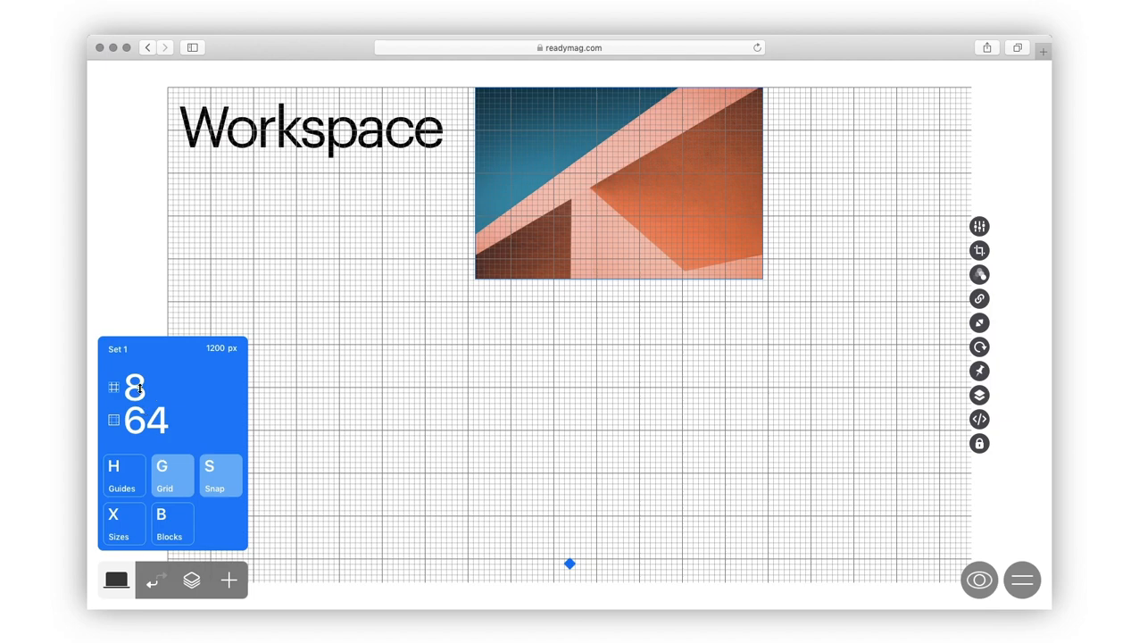
left_click_drag(139, 389, 138, 368)
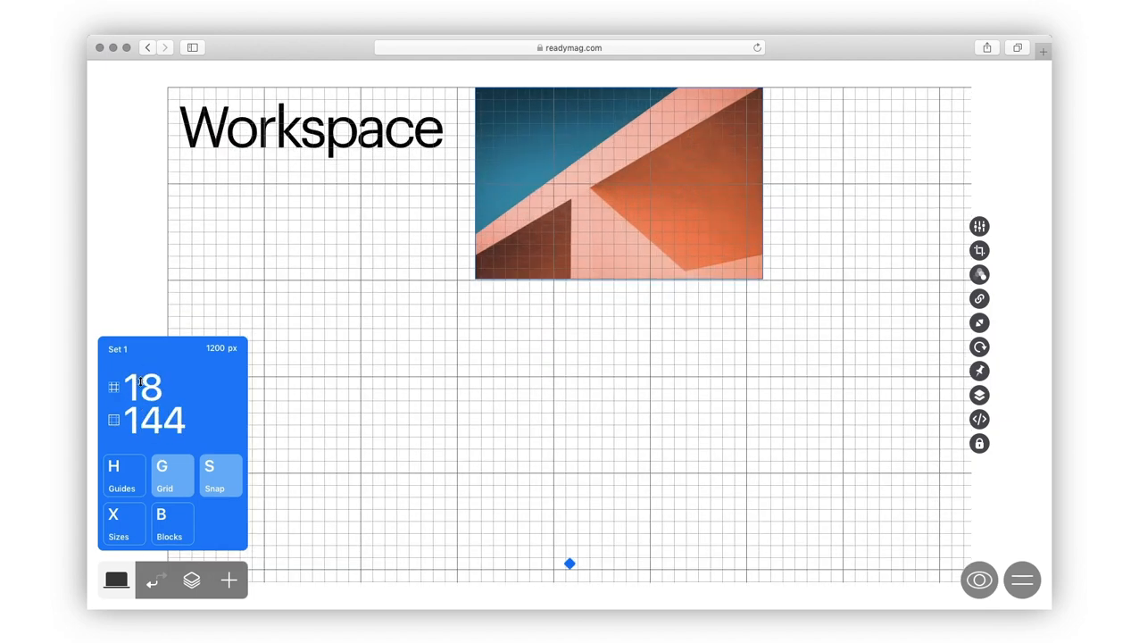
left_click(129, 483)
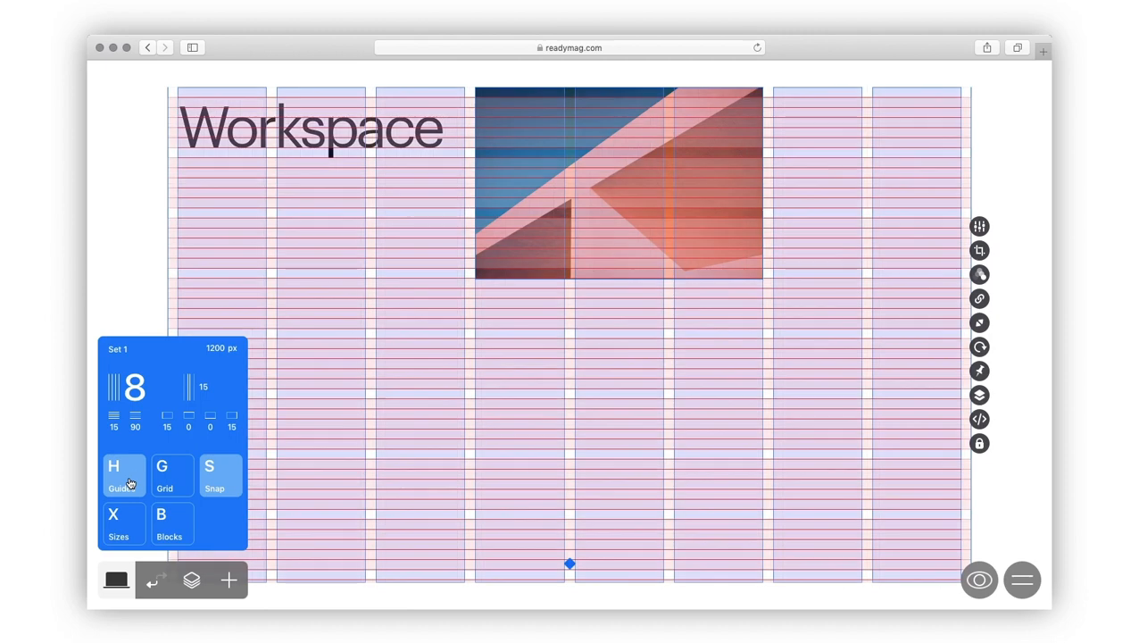
Step: Adjust the photo's position beside the heading and show element sizes on the page
left_click(296, 137)
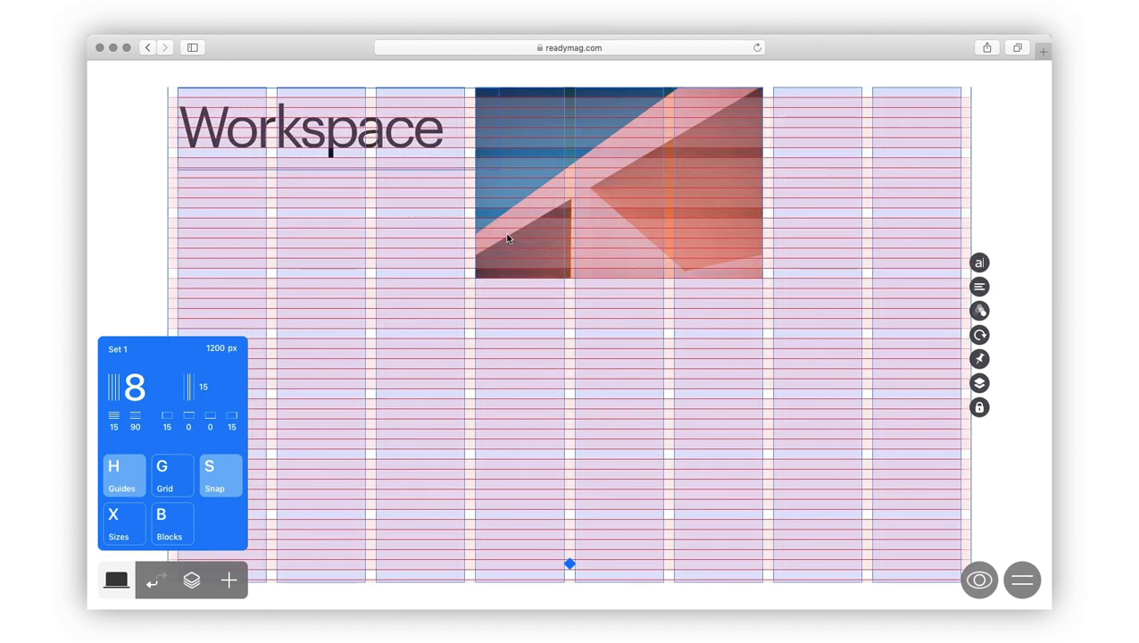
left_click_drag(507, 239, 527, 210)
left_click(477, 299)
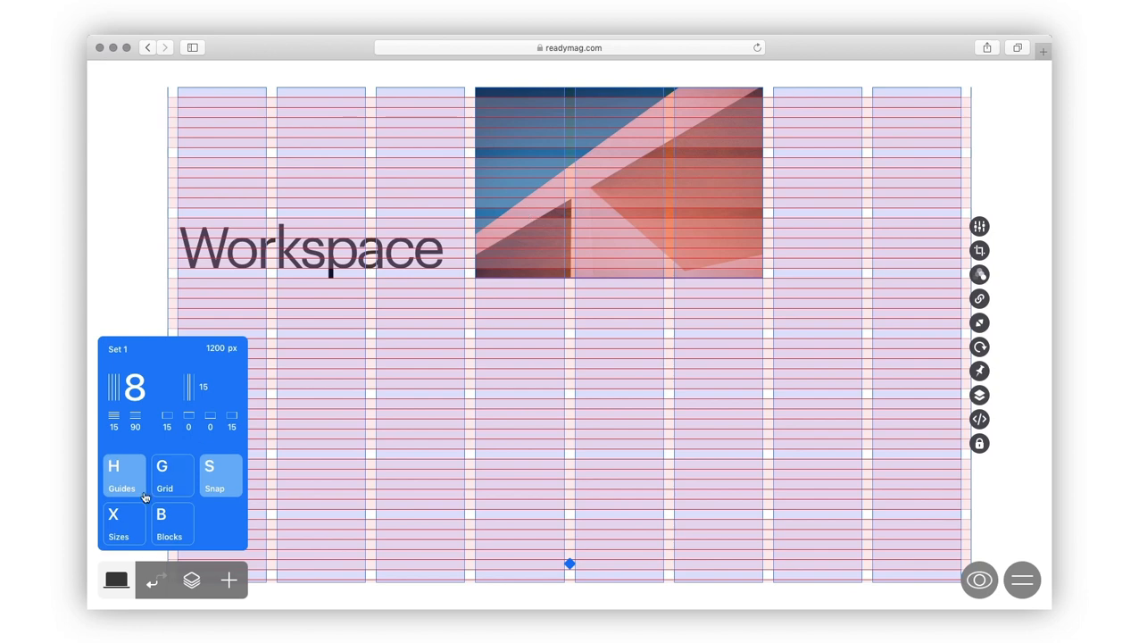
left_click(128, 524)
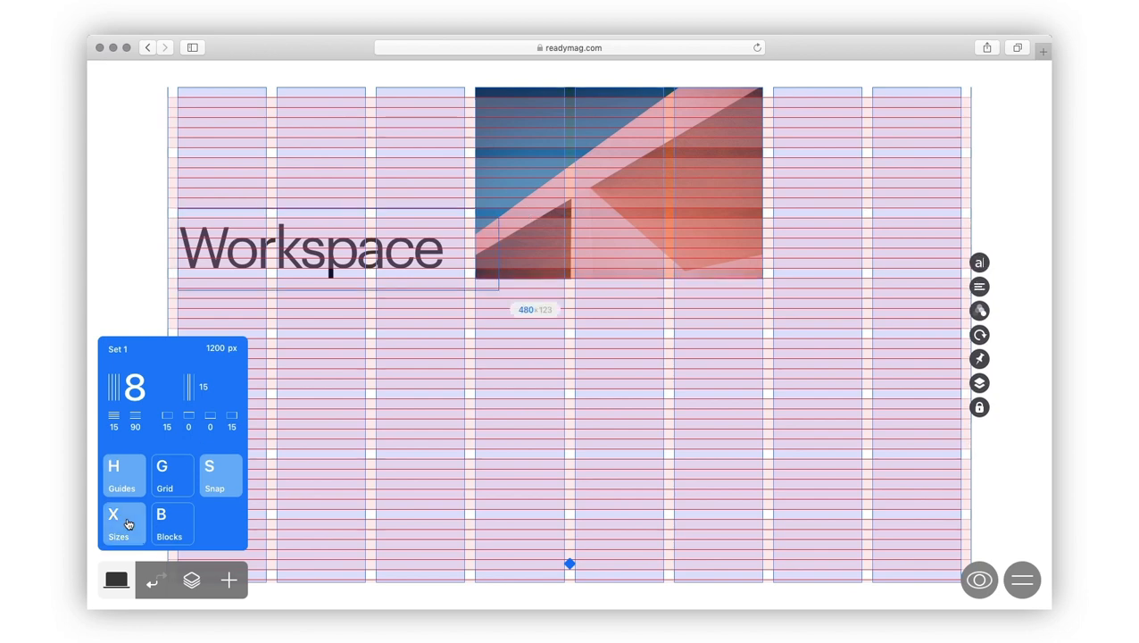
Step: Set the photo width to 578 px (578×385) and hide the layout guides
left_click(663, 265)
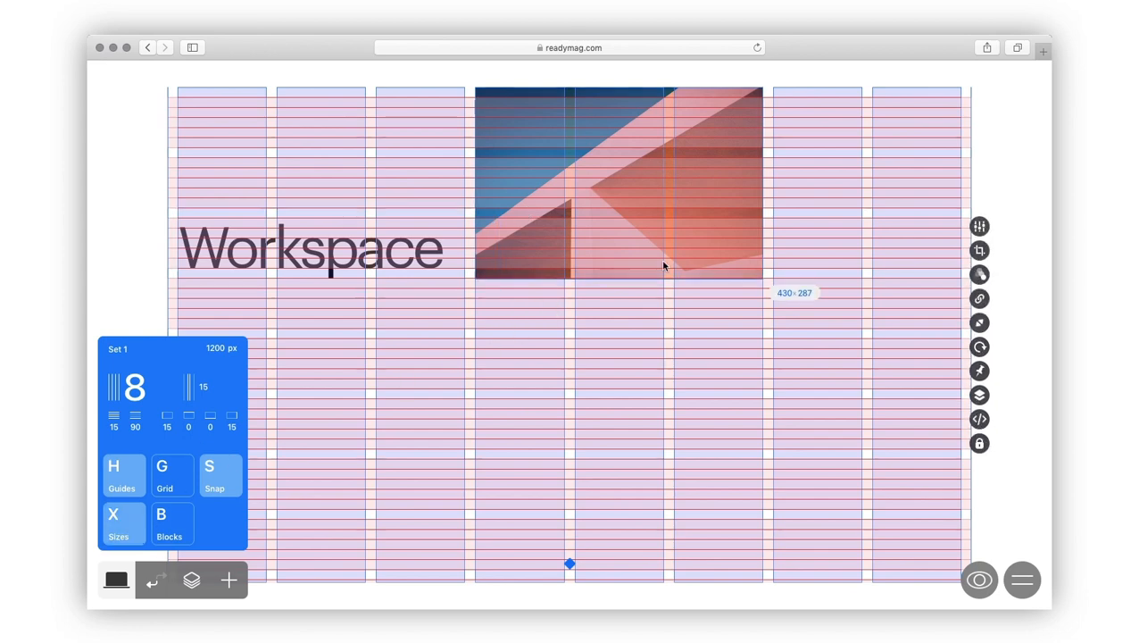
left_click(778, 292)
type("578")
key("Return")
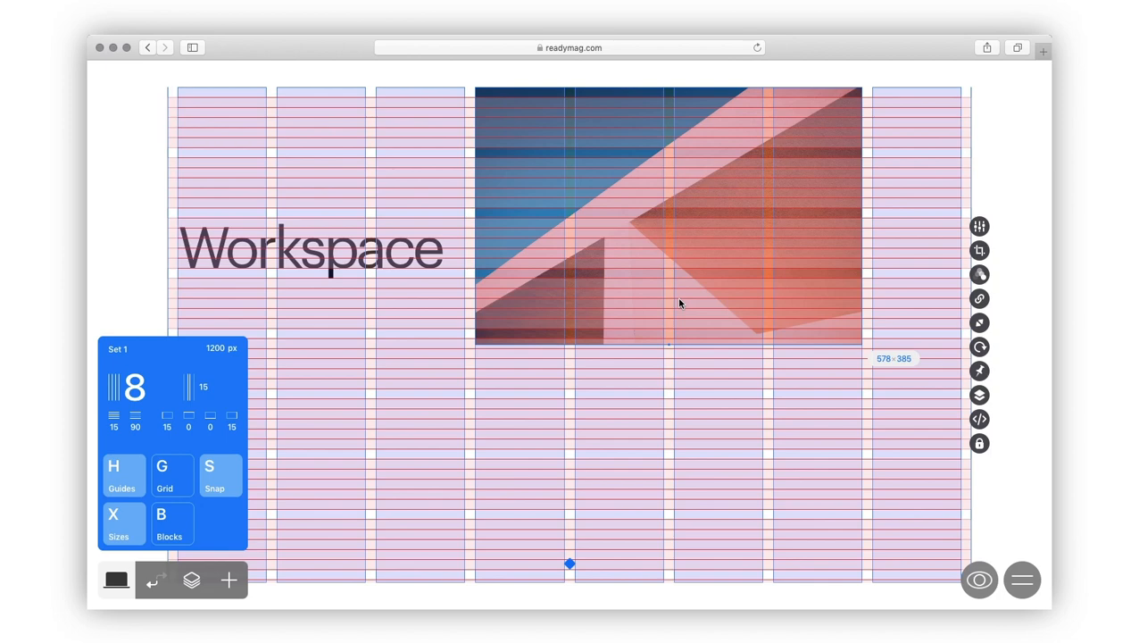
left_click(123, 468)
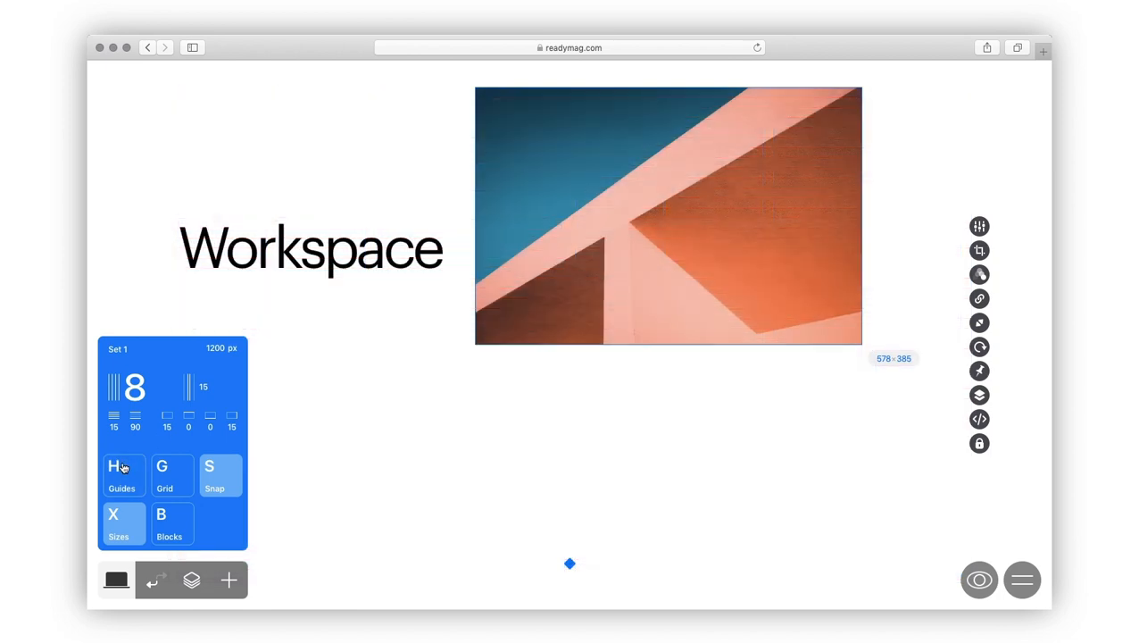
Step: Show page blocks and duplicate the Workspace block
left_click(173, 533)
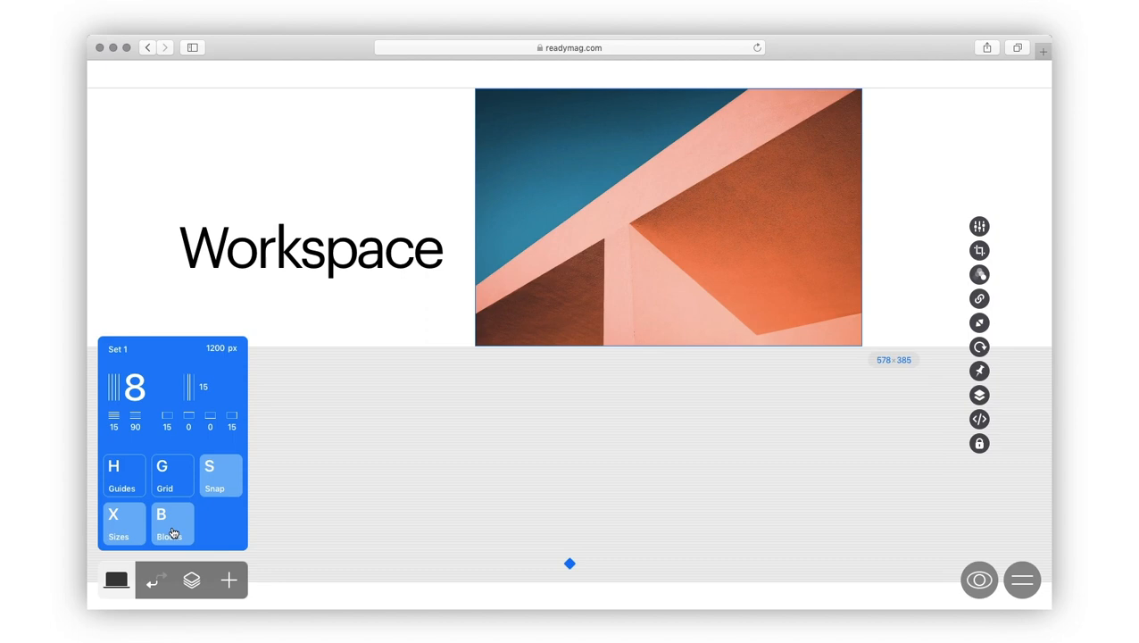
left_click(191, 580)
left_click(191, 580)
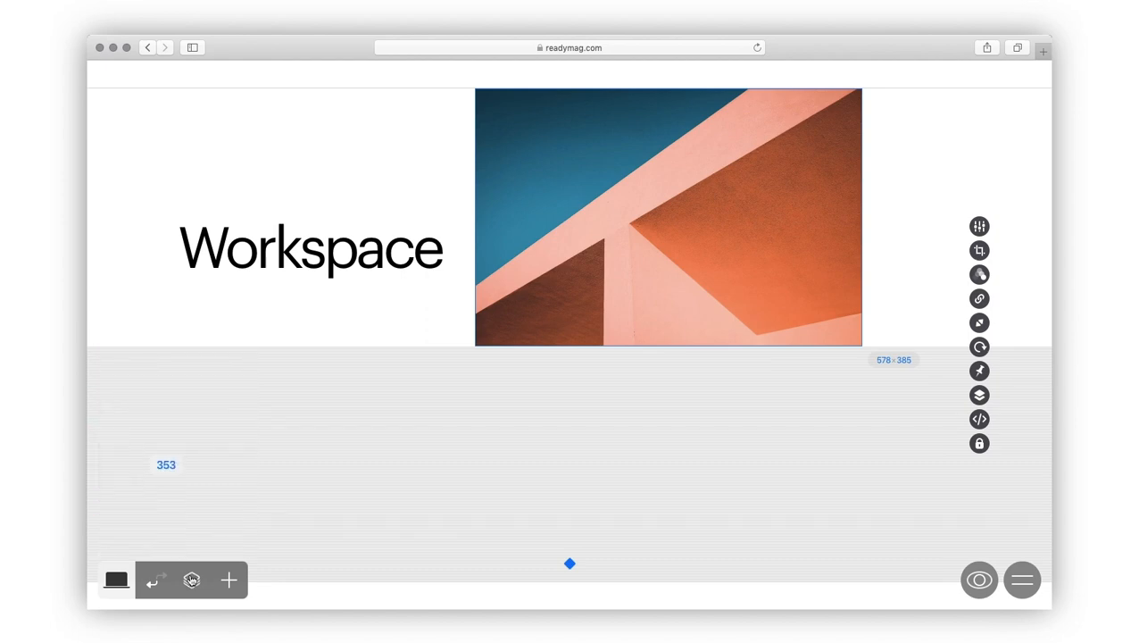
left_click(118, 220)
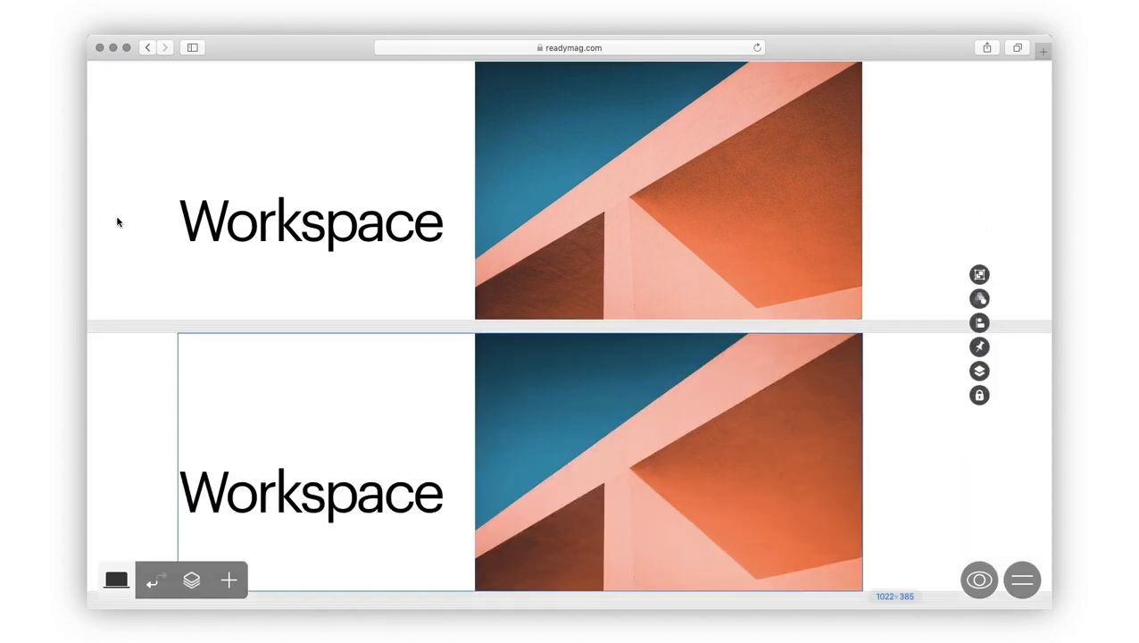
Step: Shrink the copied photo to 409×272 and place the Workspace title beneath it
scroll(118, 221, "down", 5)
left_click(532, 258)
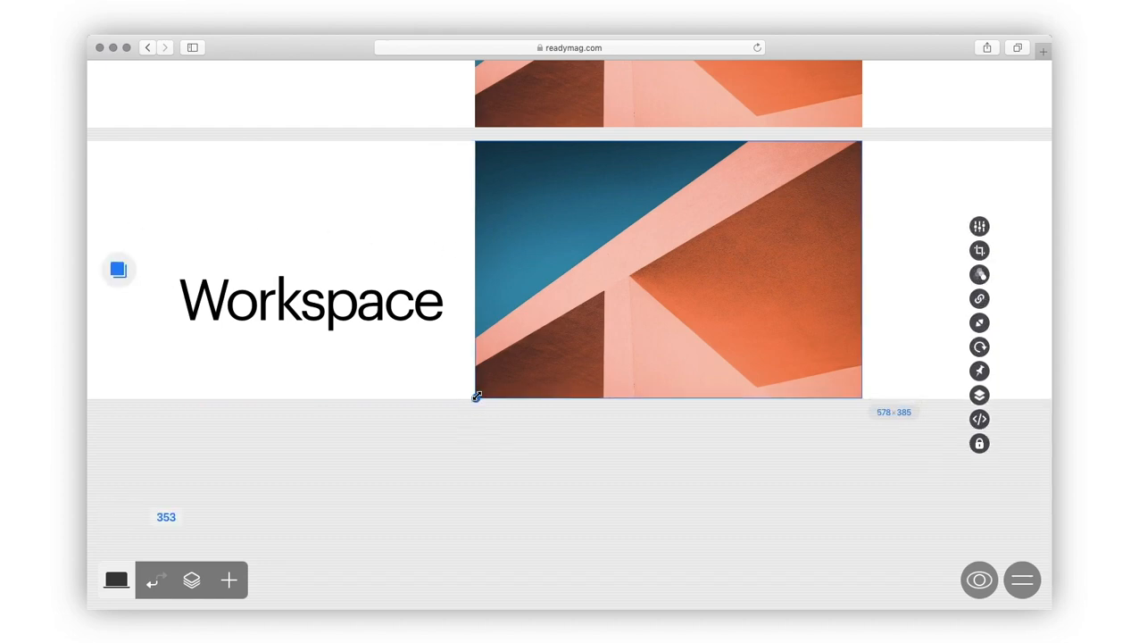
left_click_drag(477, 396, 589, 321)
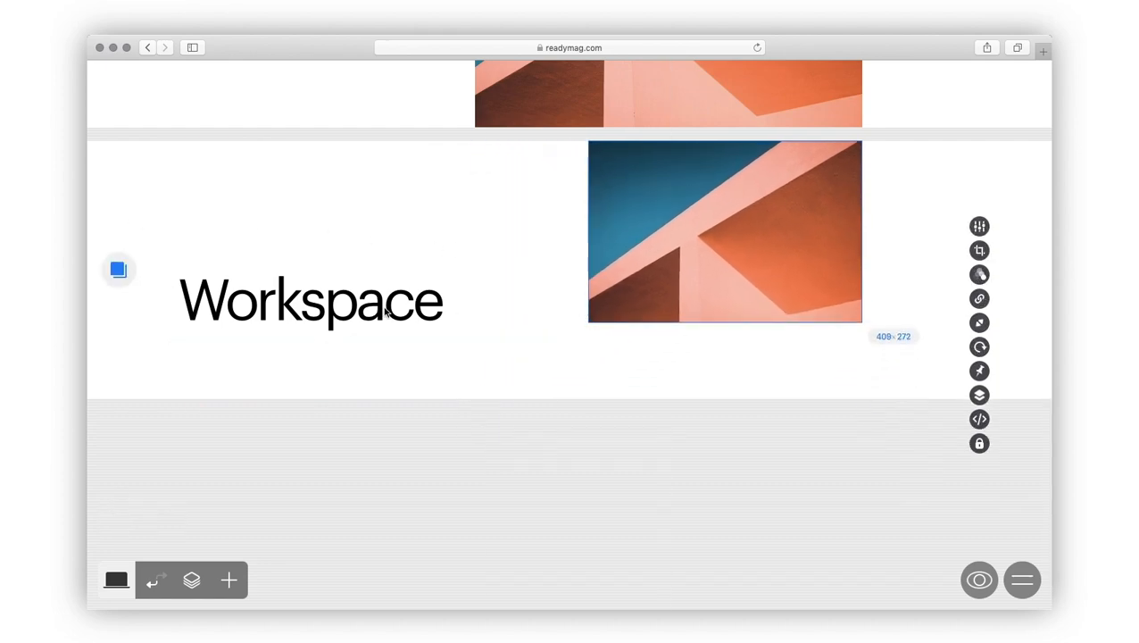
left_click_drag(386, 310, 801, 370)
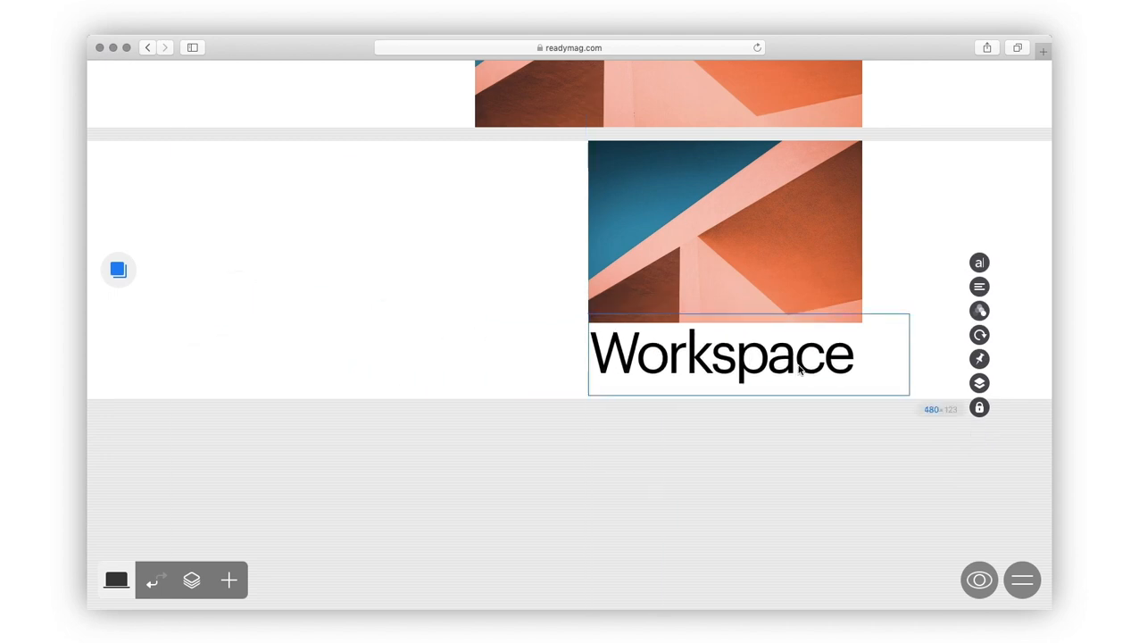
left_click(545, 365)
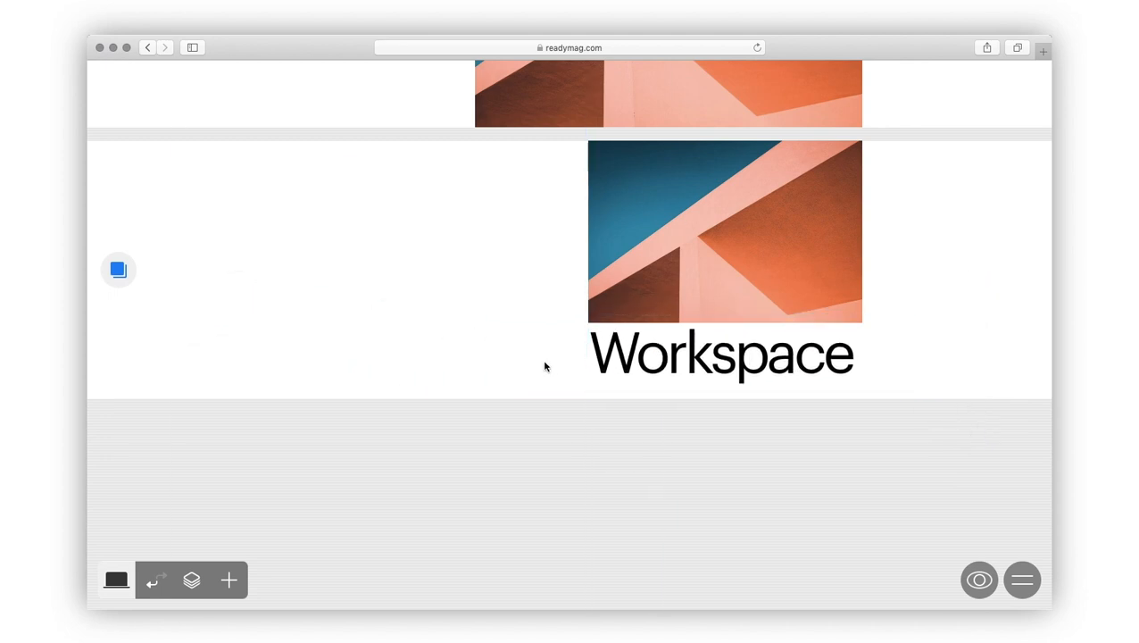
scroll(554, 367, "up", 3)
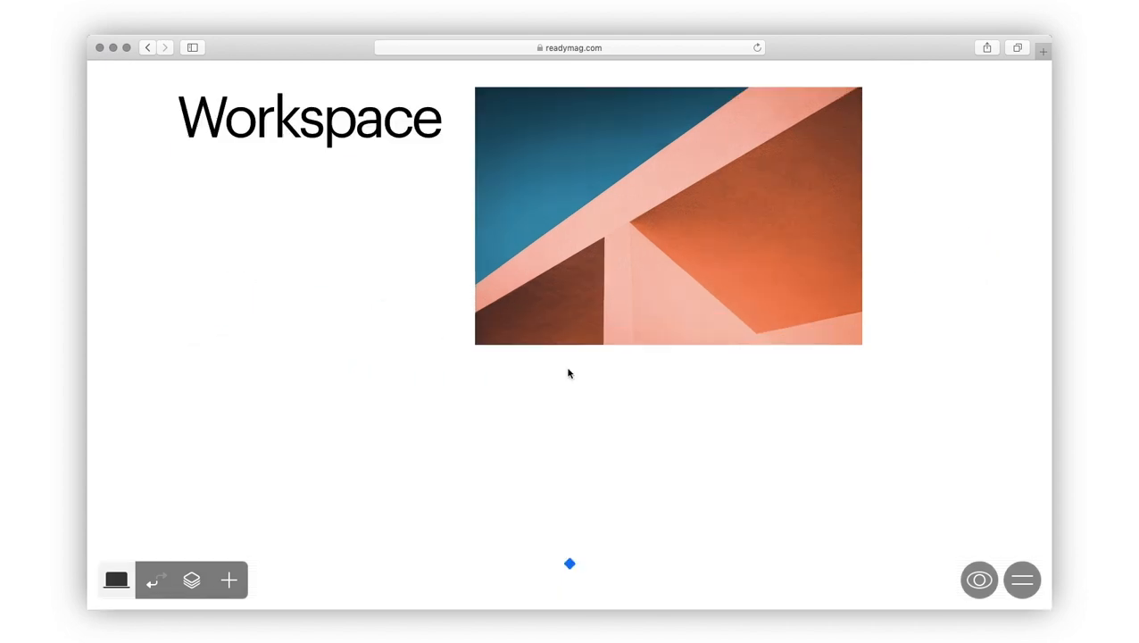
Step: Set the page background to orange FF691D and save it as a swatch
left_click(191, 580)
left_click(134, 529)
left_click_drag(106, 363, 226, 361)
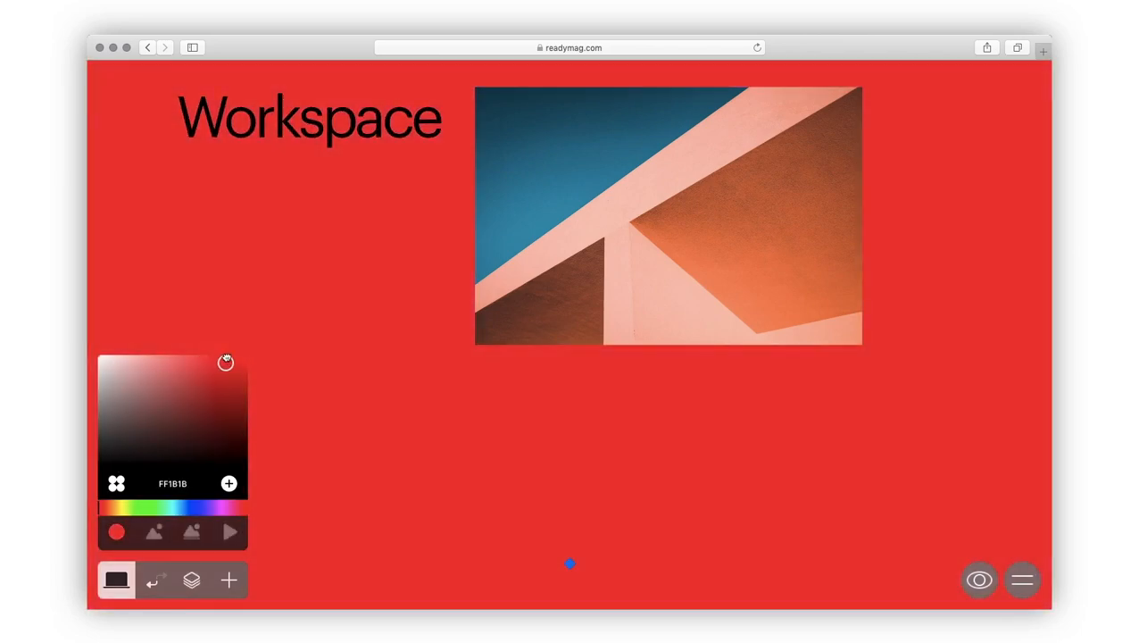
left_click(105, 507)
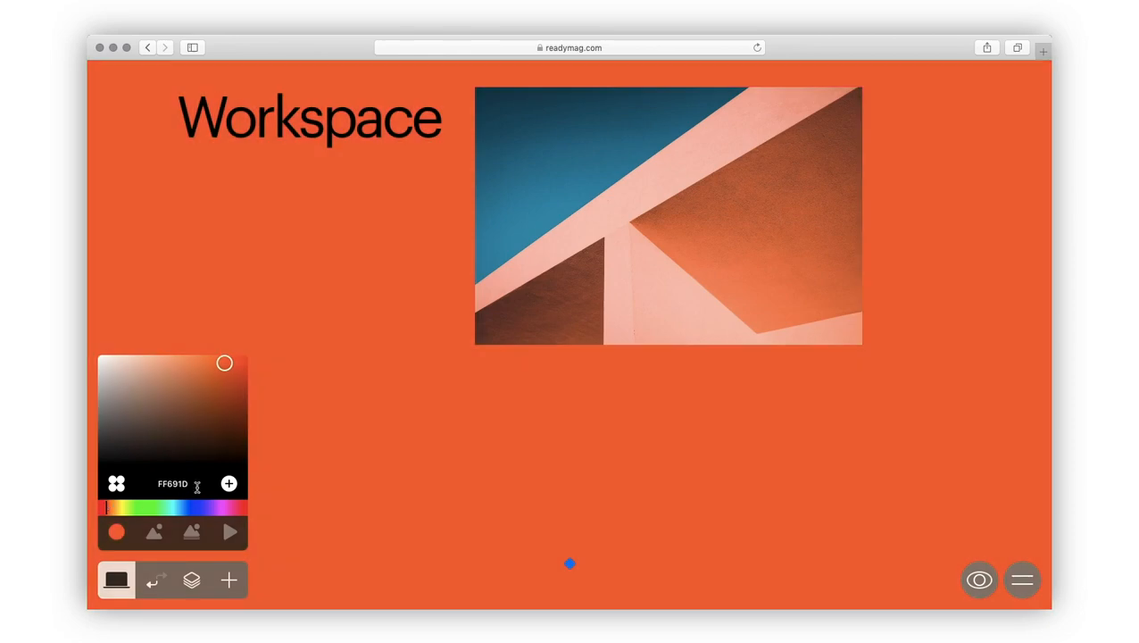
left_click(229, 483)
Step: Mix a blue 58B5D1 and save it as a second swatch
left_click_drag(107, 508, 178, 507)
left_click_drag(224, 363, 183, 377)
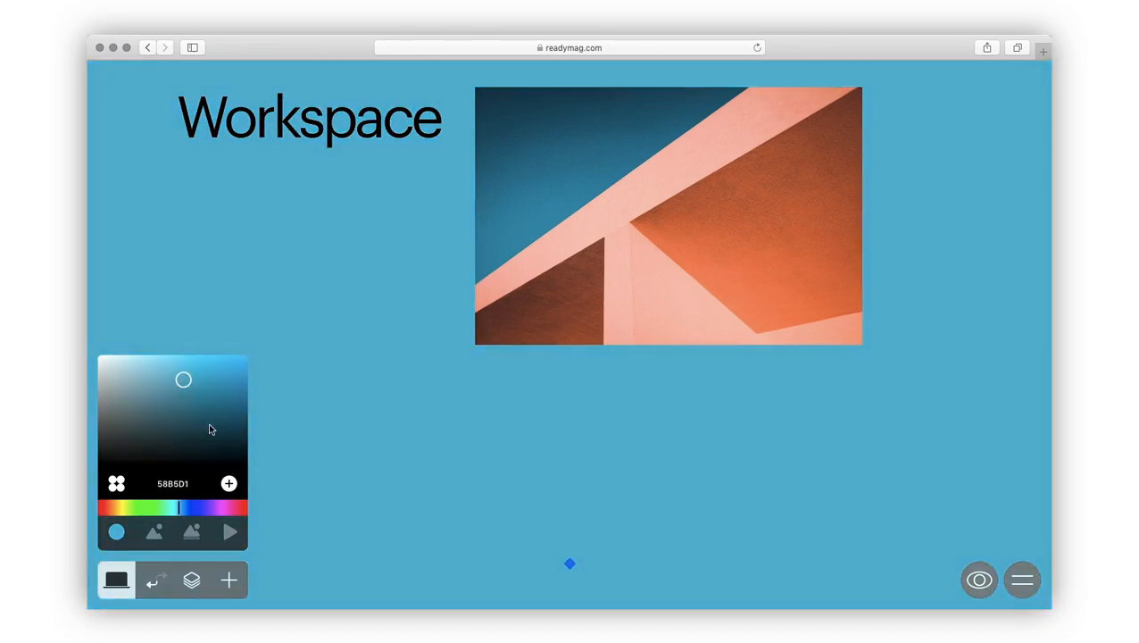
left_click(229, 483)
Step: Put the orange swatch first in the palette and apply it to the background
left_click(117, 483)
left_click_drag(117, 440, 156, 375)
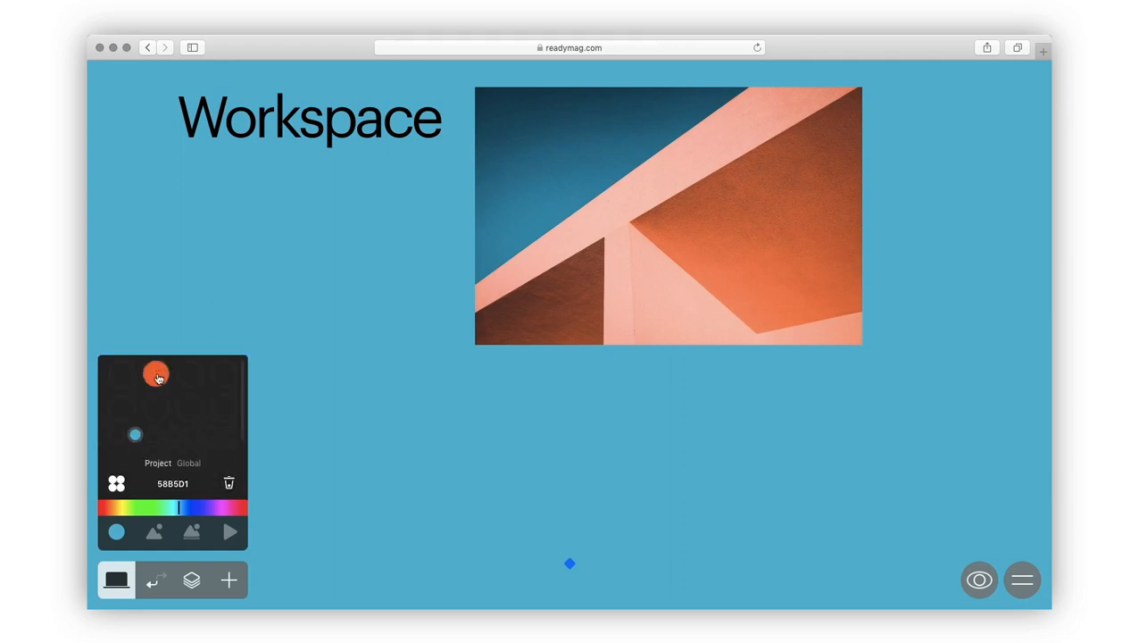
left_click(155, 380)
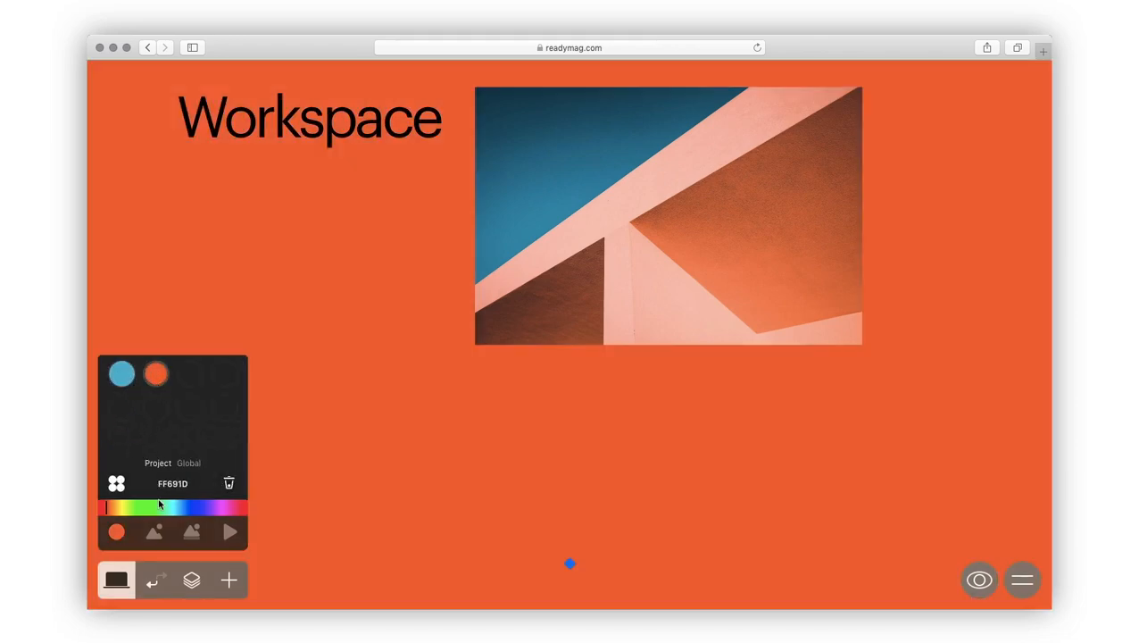
left_click(154, 533)
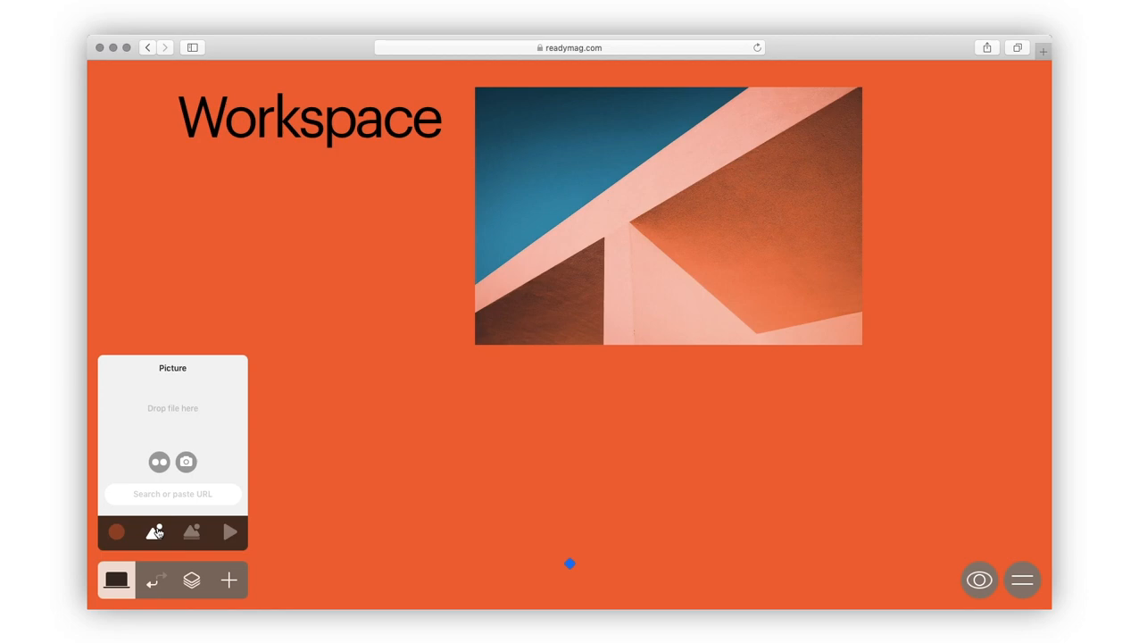
left_click(185, 463)
type("mo")
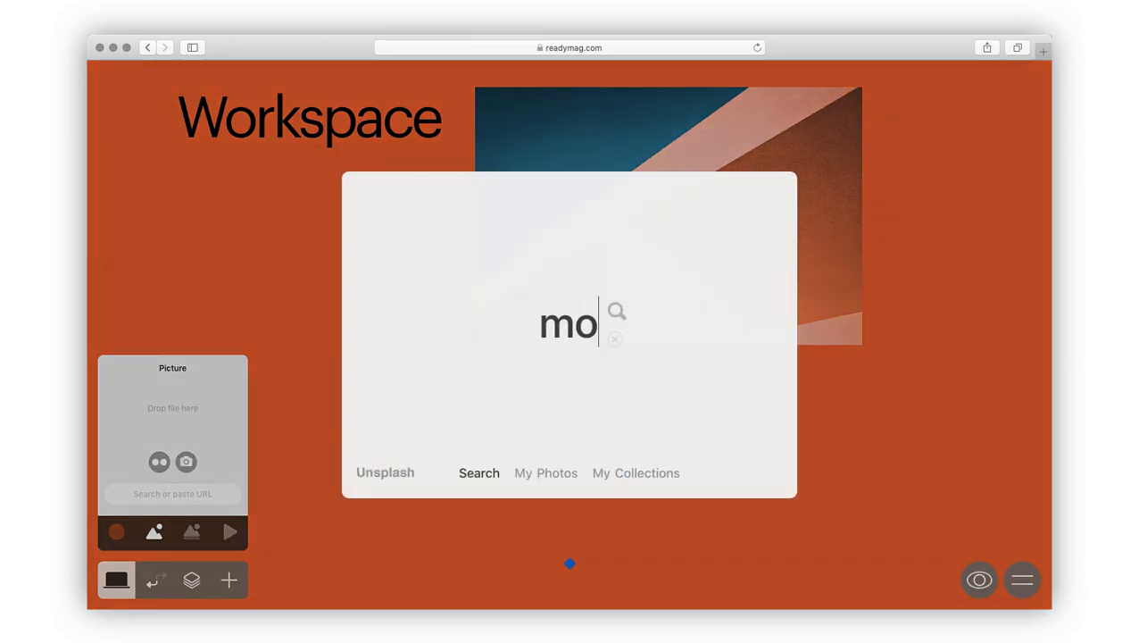
type("untain")
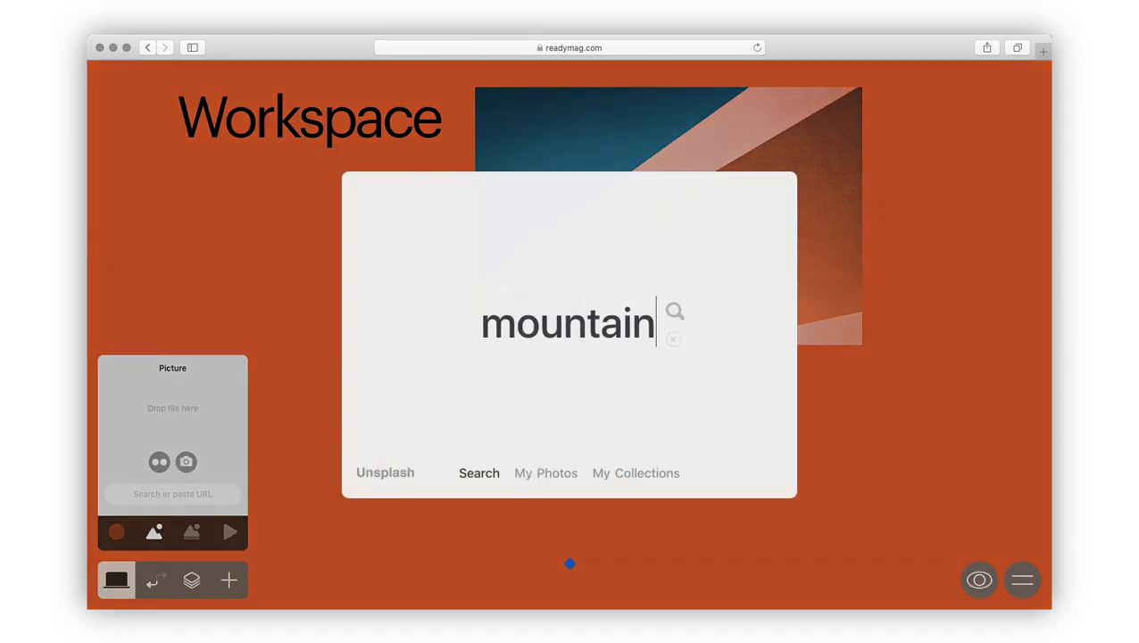
key("Return")
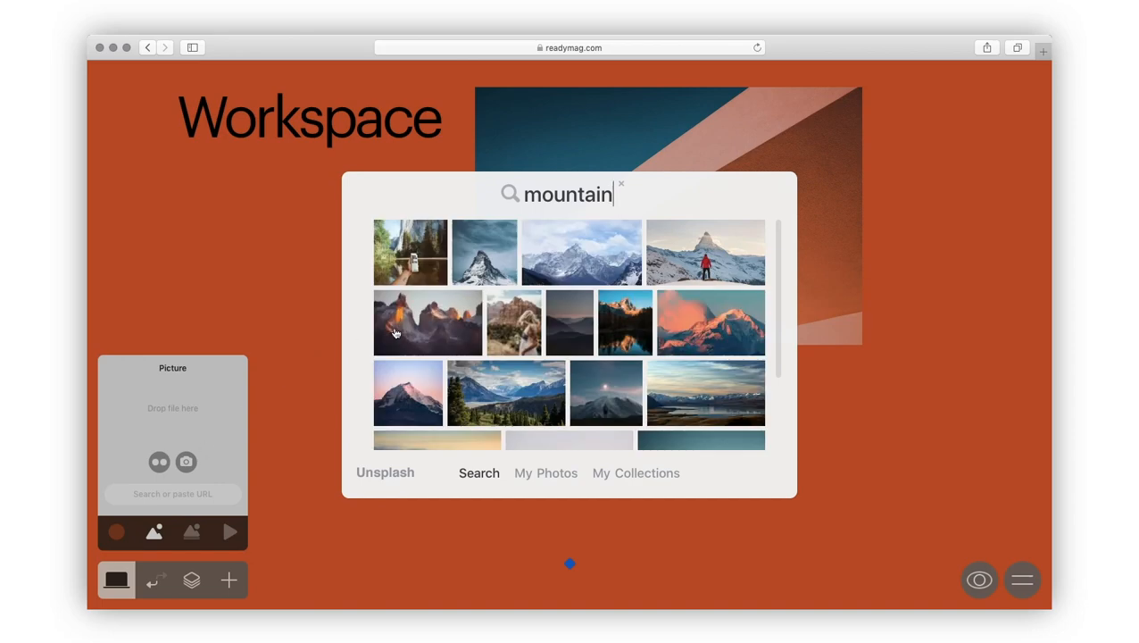
left_click(394, 332)
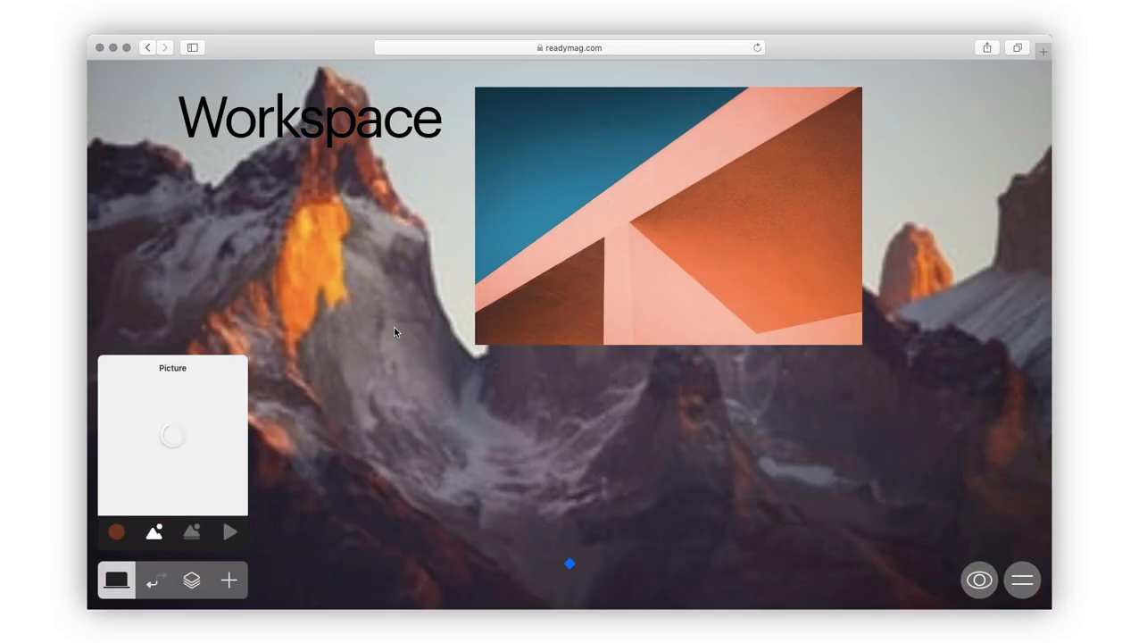
left_click_drag(225, 465, 172, 466)
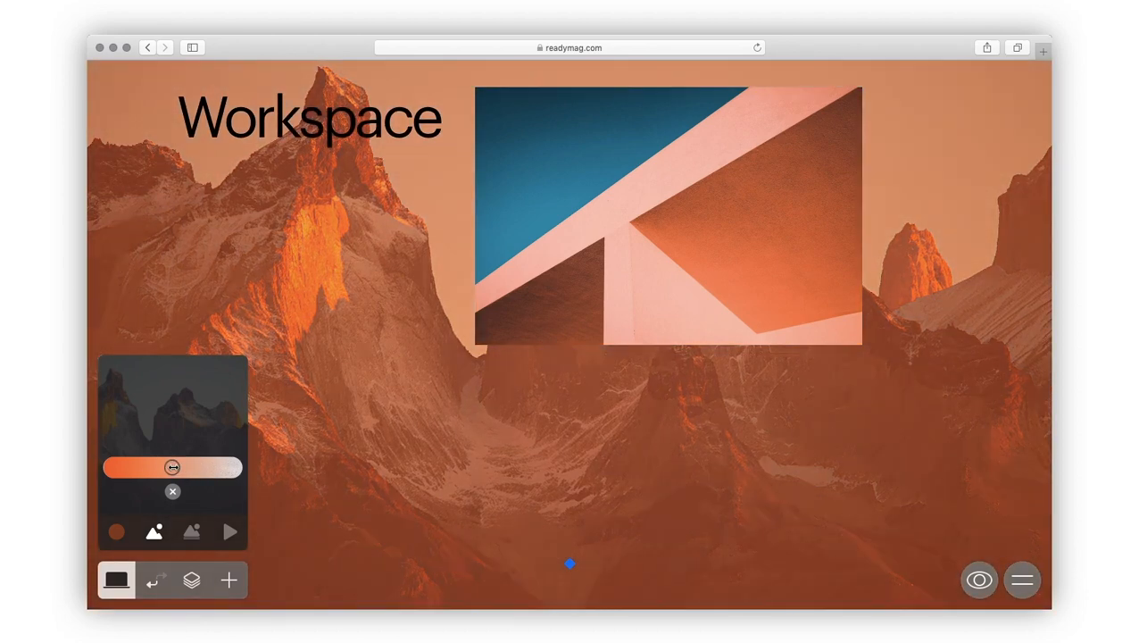
left_click(191, 532)
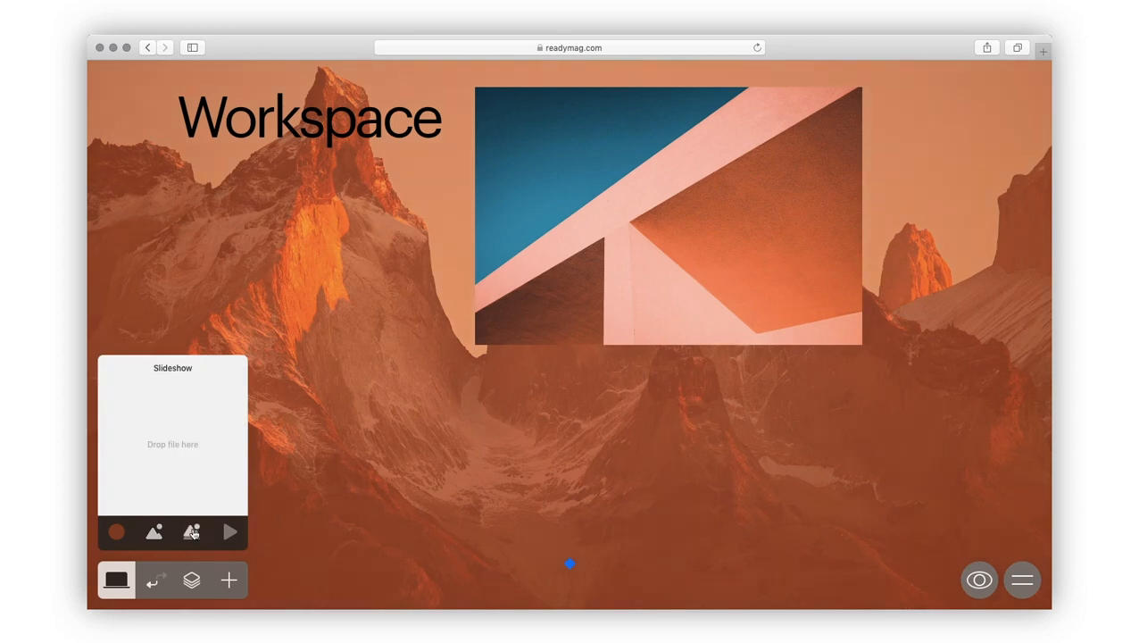
left_click(230, 533)
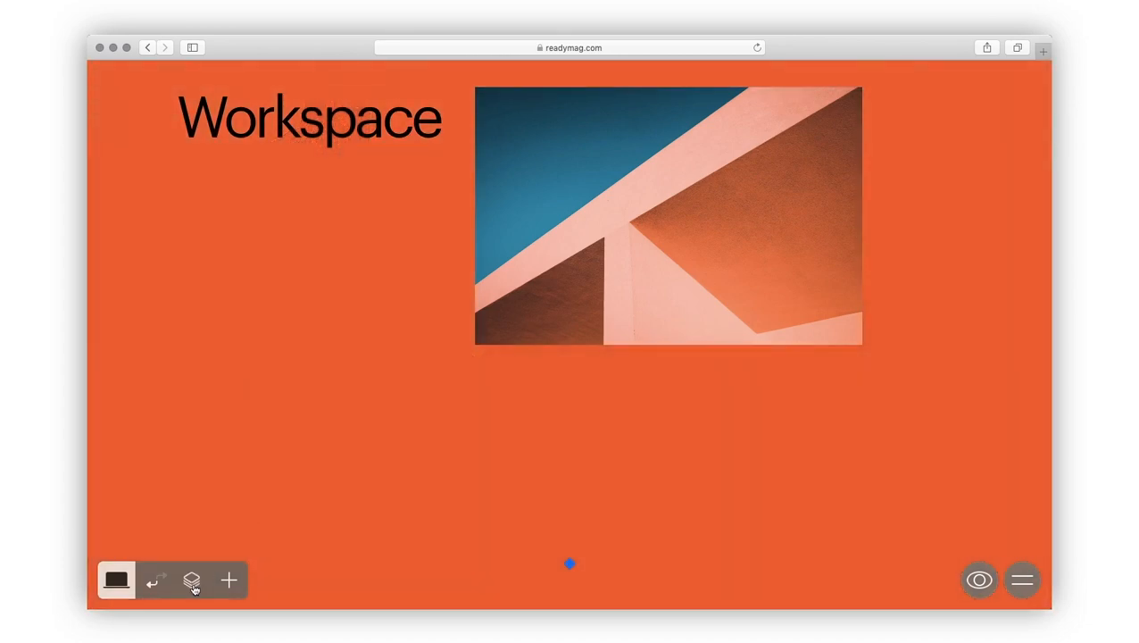
Step: Enable the mobile layout and shrink the Workspace title to size 59 so it fits one line
mouse_move(117, 590)
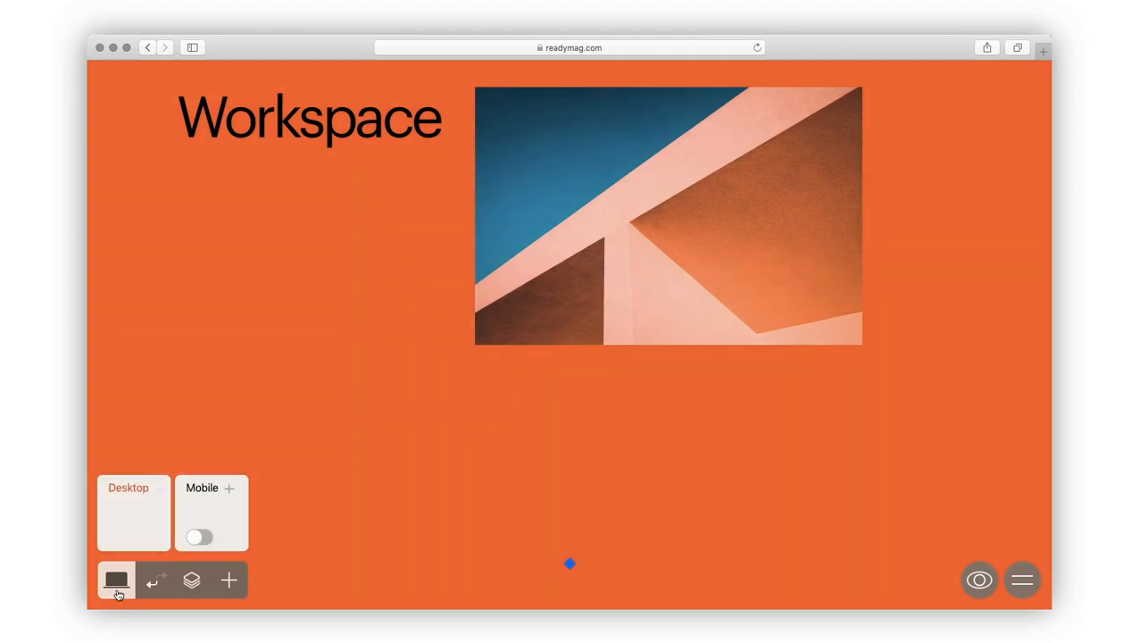
left_click(200, 537)
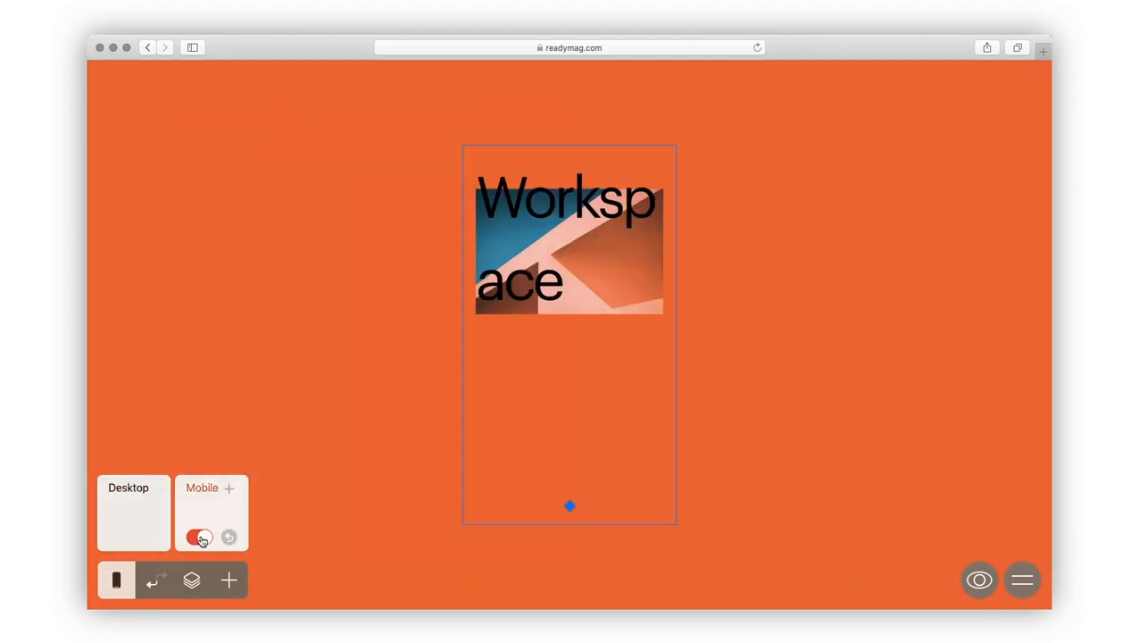
left_click(561, 170)
left_click(980, 264)
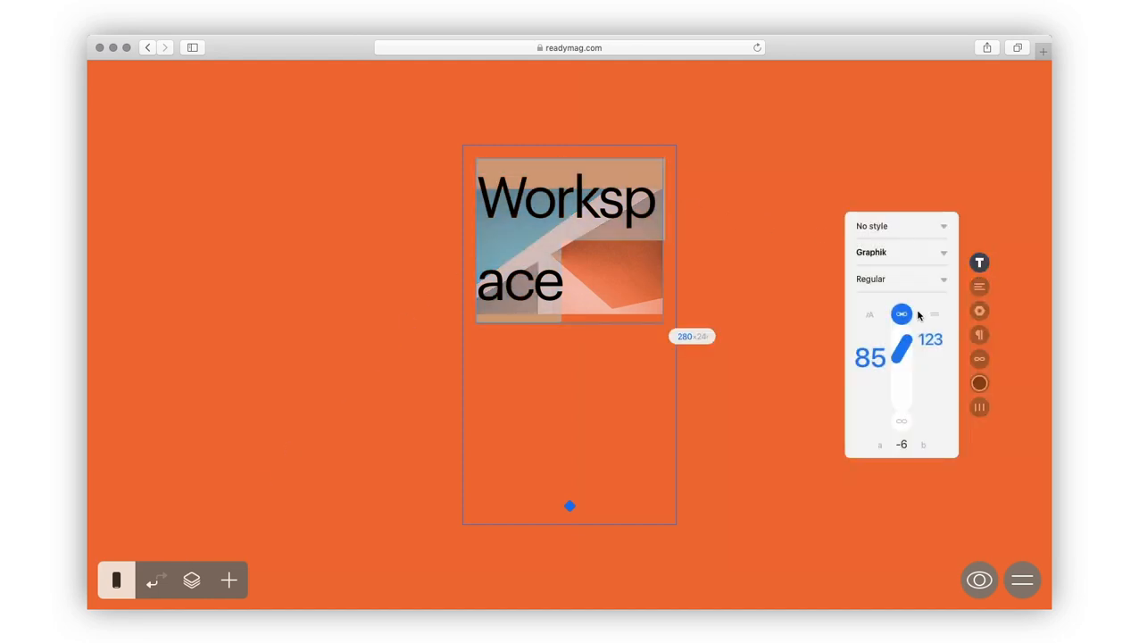
left_click_drag(867, 355, 867, 424)
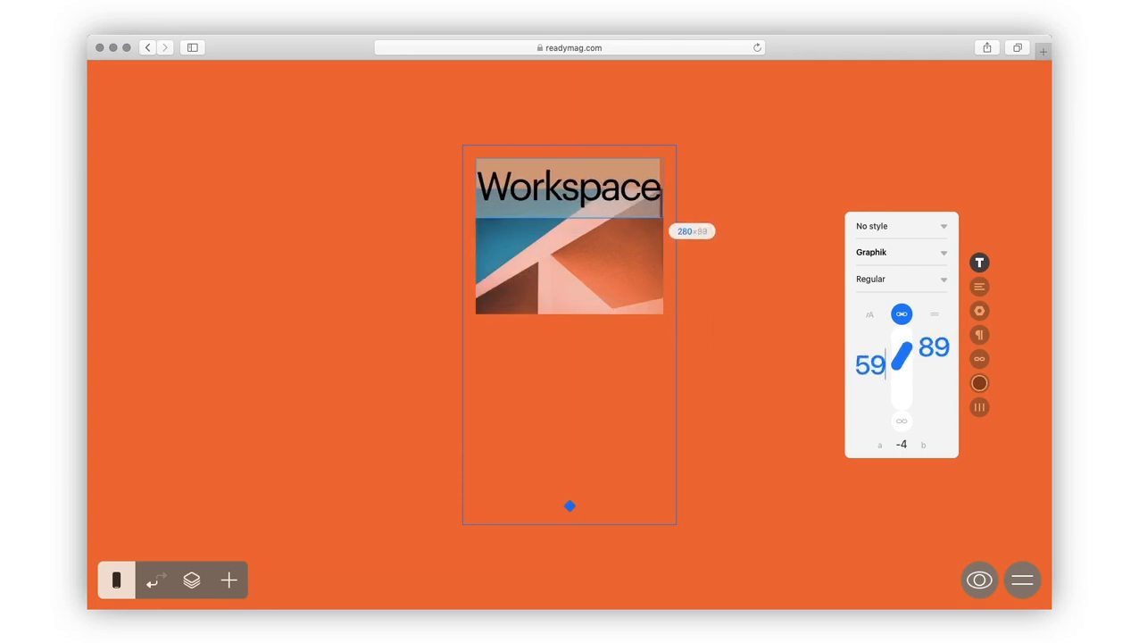
Step: Move the photo down so it sits directly below the title
left_click(582, 378)
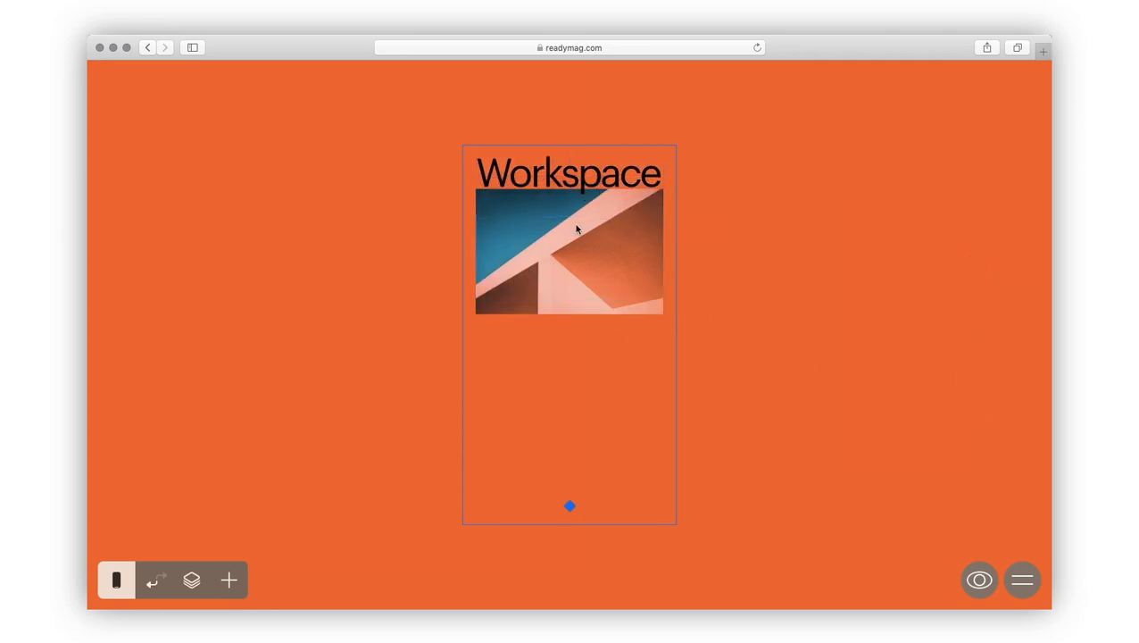
left_click_drag(580, 228, 580, 243)
left_click(556, 372)
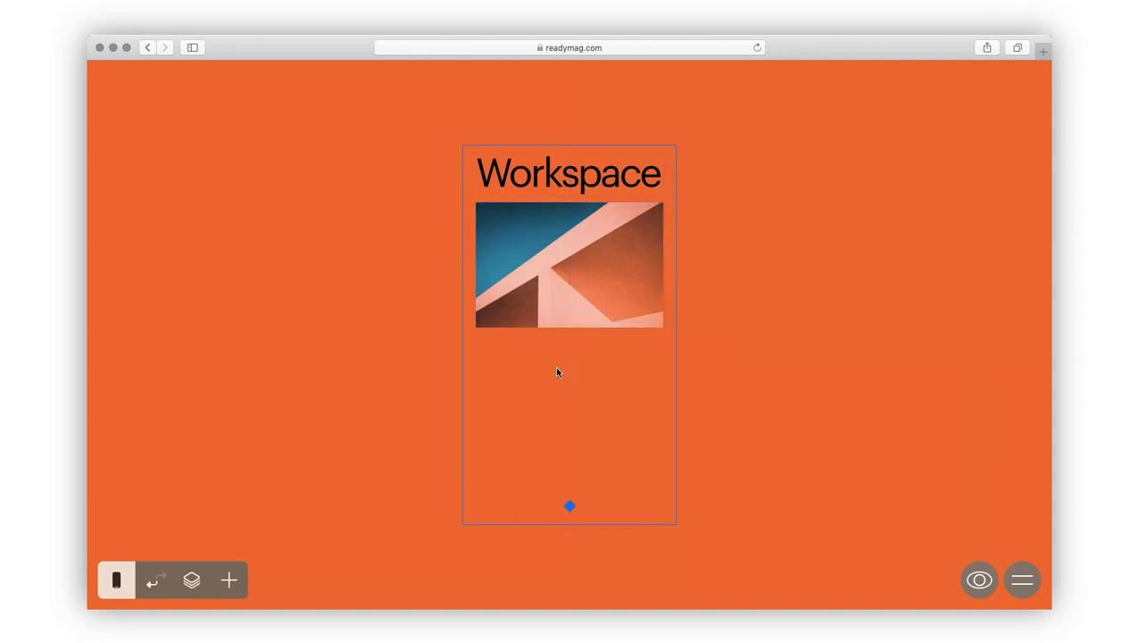
left_click(118, 582)
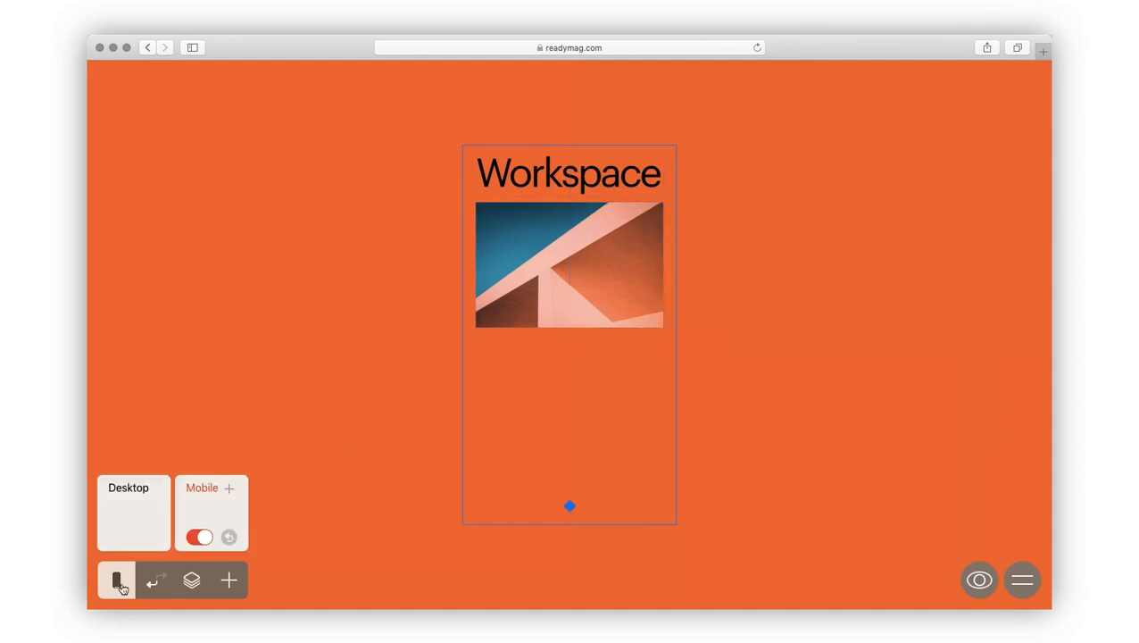
Step: Rebuild the mobile page from desktop, with the picture full-width on top and the heading below
left_click(228, 538)
left_click(203, 489)
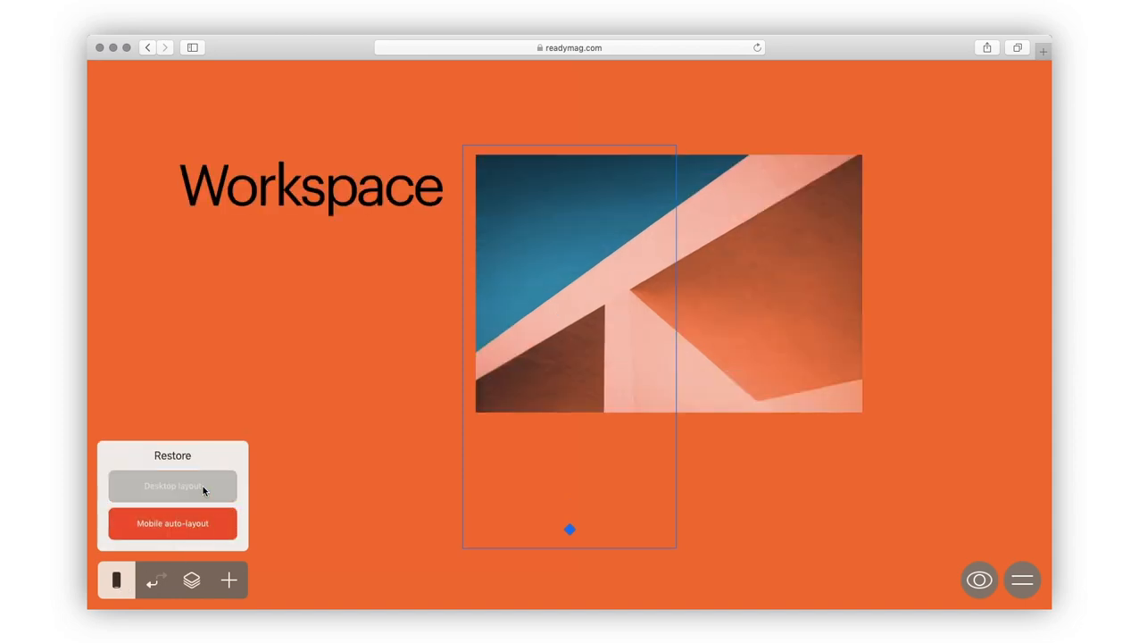
left_click_drag(550, 301, 537, 292)
left_click_drag(849, 401, 677, 287)
left_click_drag(332, 197, 617, 330)
Step: Reduce the heading font size to 66 with letter spacing -5
double_click(617, 331)
left_click(980, 262)
left_click_drag(869, 352, 870, 402)
left_click(903, 443)
key("Up")
left_click(604, 381)
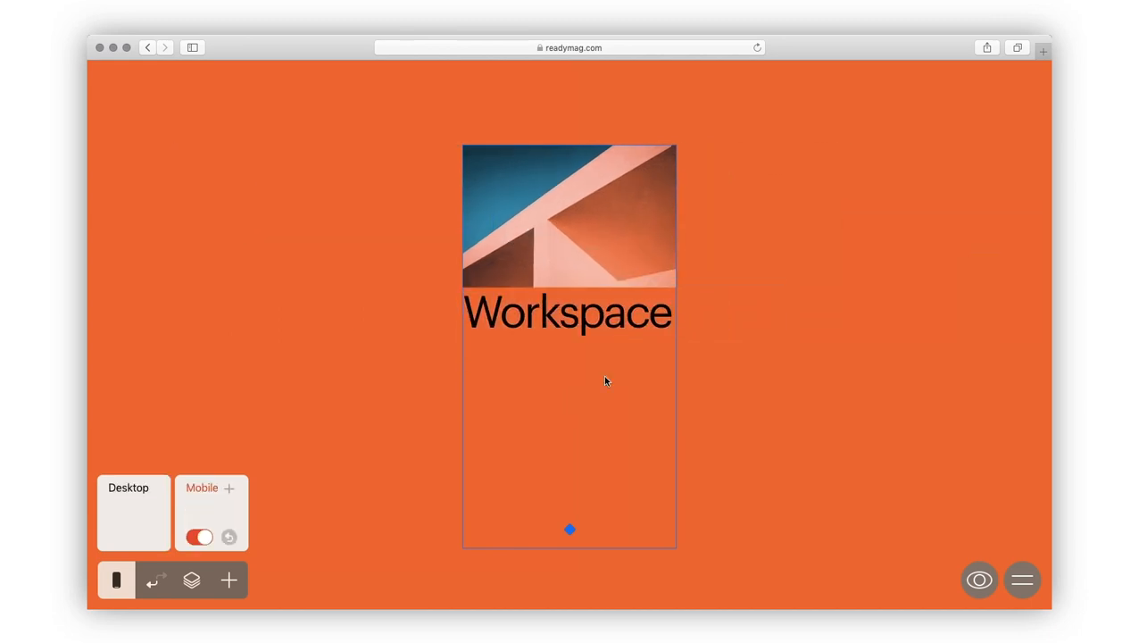
Step: Switch the canvas back to the desktop layout, undoing and redoing the last change
left_click(193, 580)
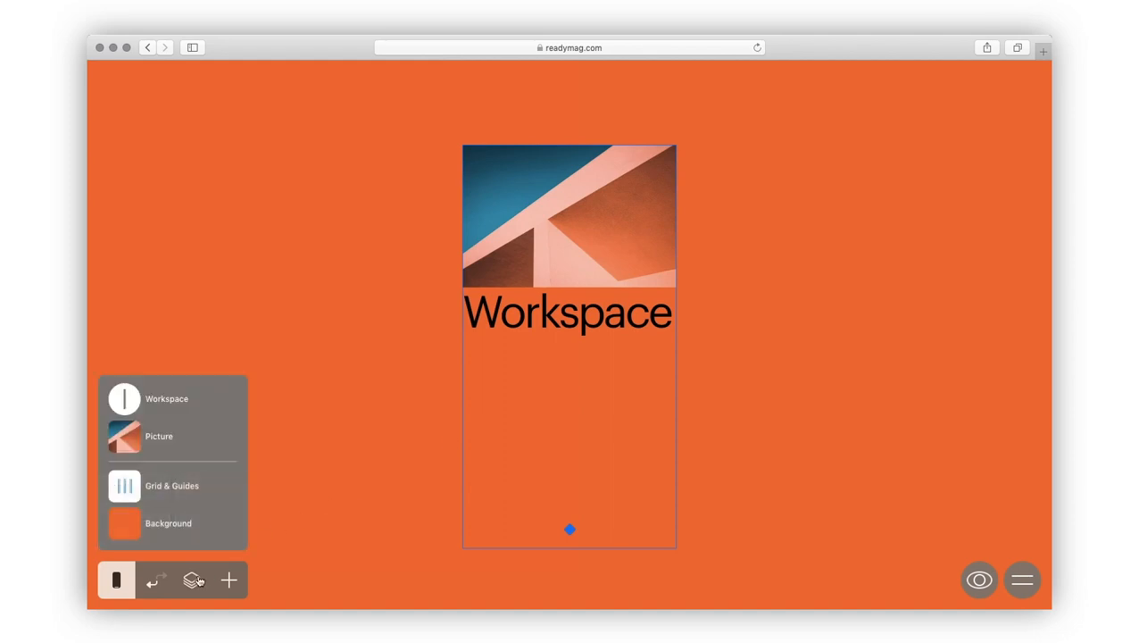
mouse_move(219, 440)
left_click(206, 438)
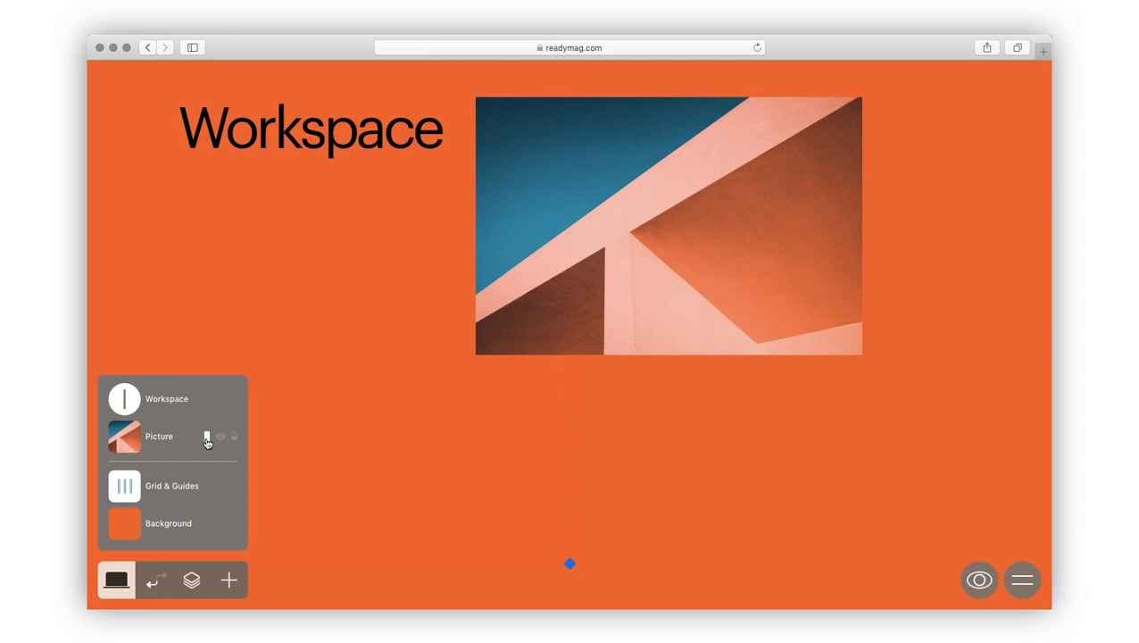
left_click(150, 585)
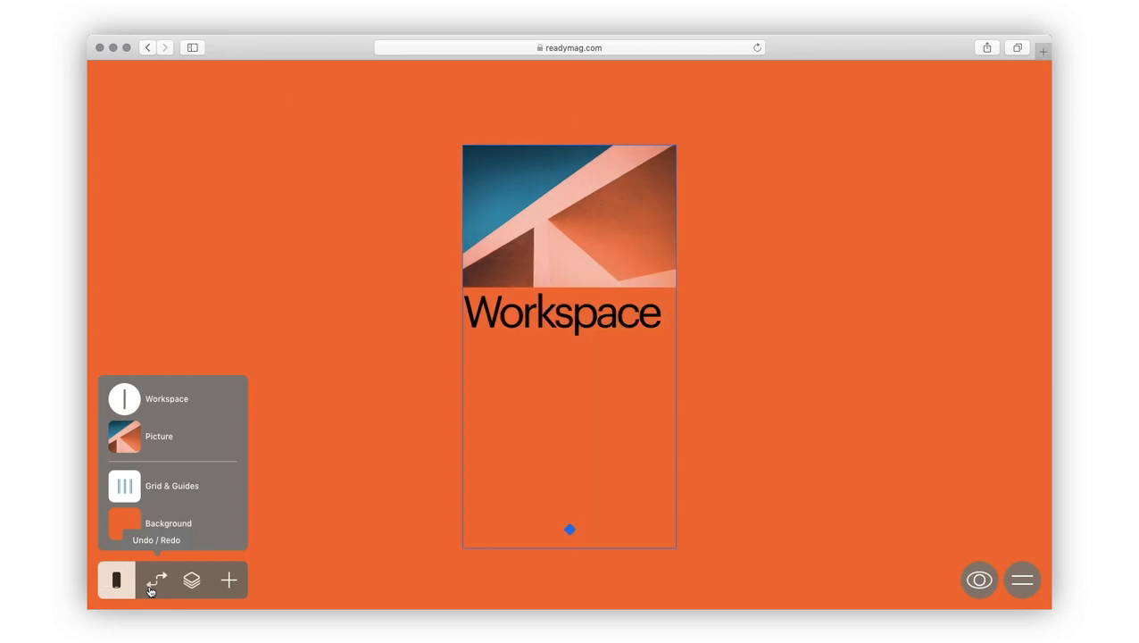
left_click(151, 587)
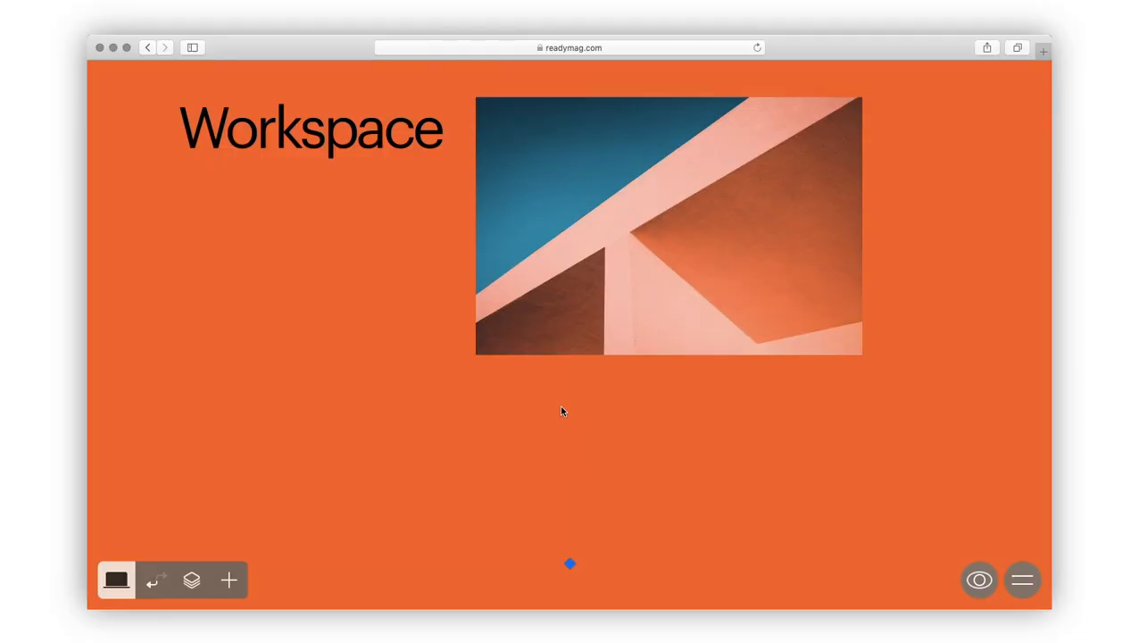
Step: Give the picture a corner radius of 20 and crop its right edge
left_click(642, 310)
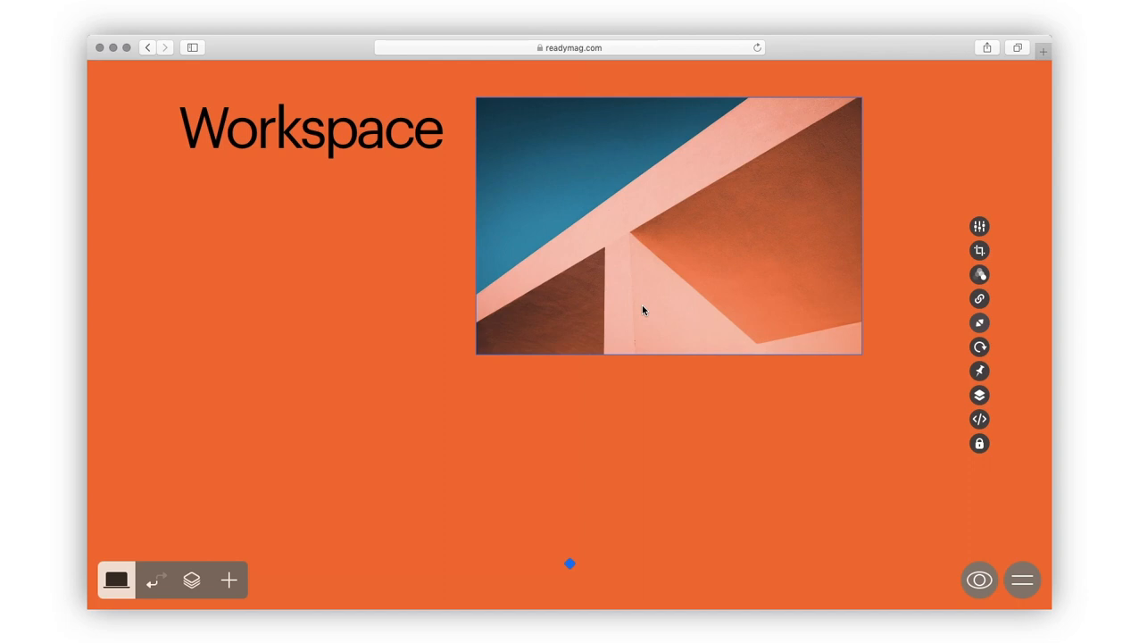
left_click(979, 225)
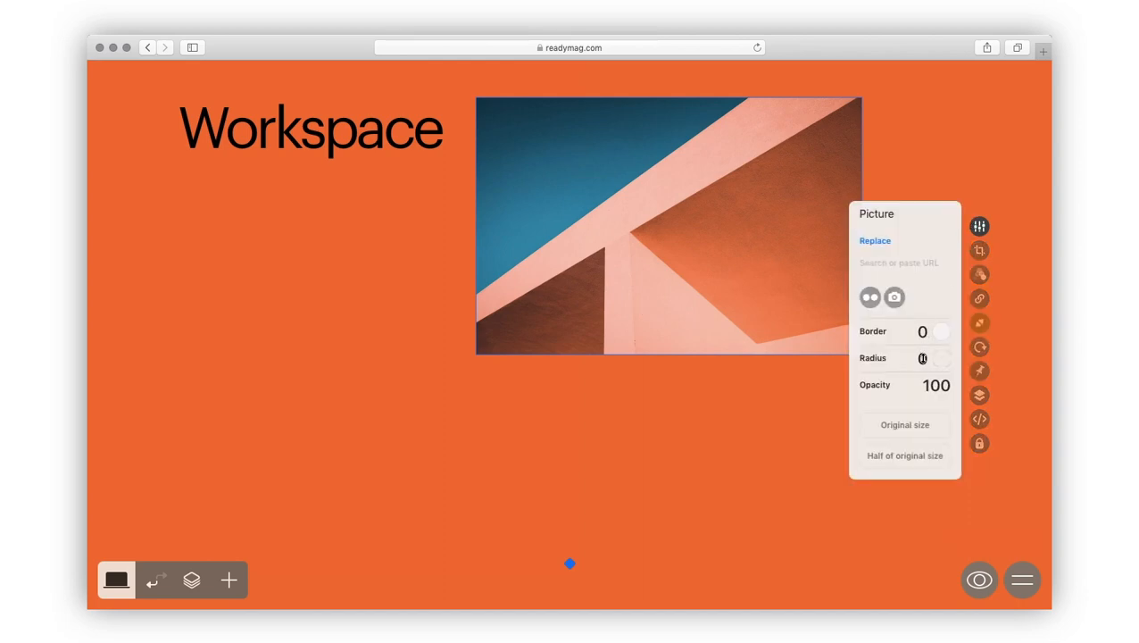
left_click_drag(922, 358, 922, 295)
left_click(979, 250)
left_click_drag(859, 226, 840, 226)
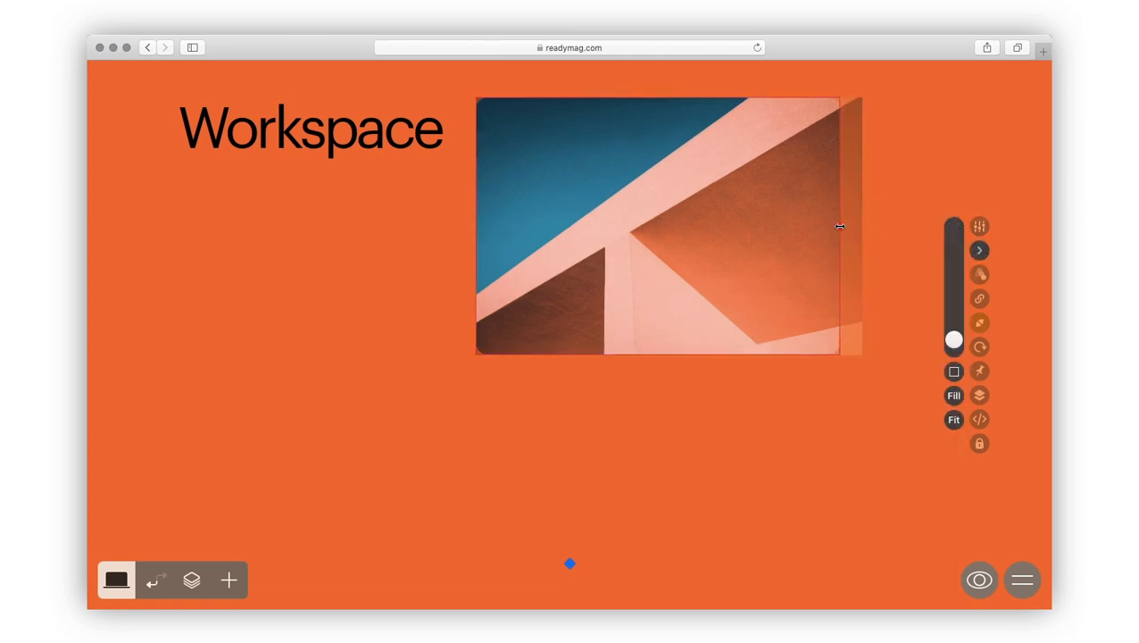
left_click(979, 251)
Step: Look through the picture's animation trigger and link options
left_click(981, 325)
left_click(981, 325)
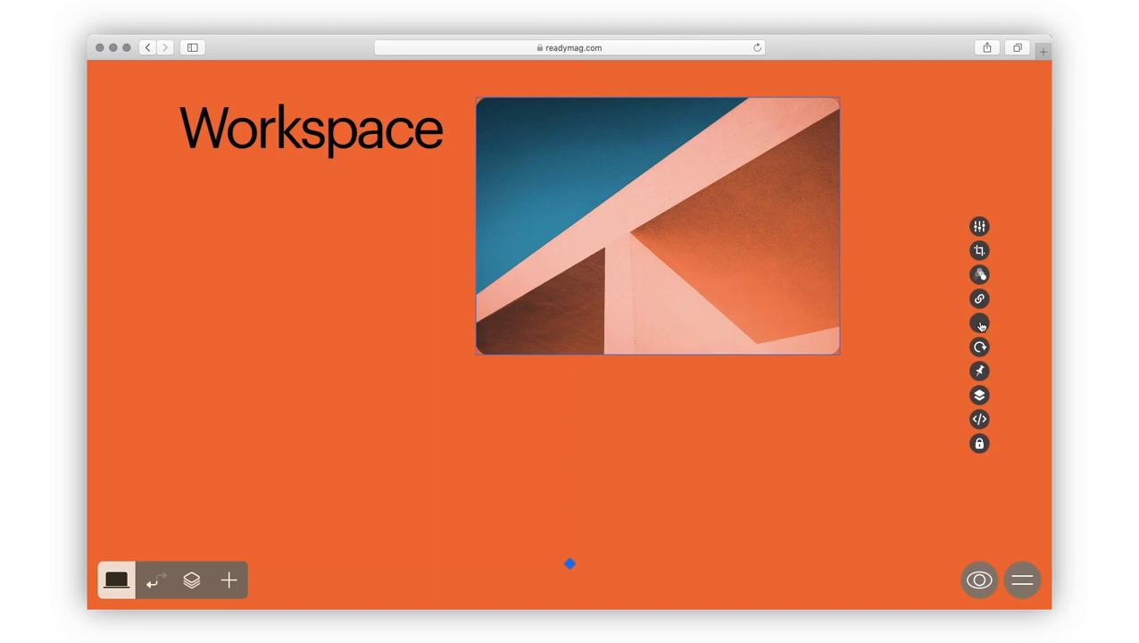
left_click(980, 275)
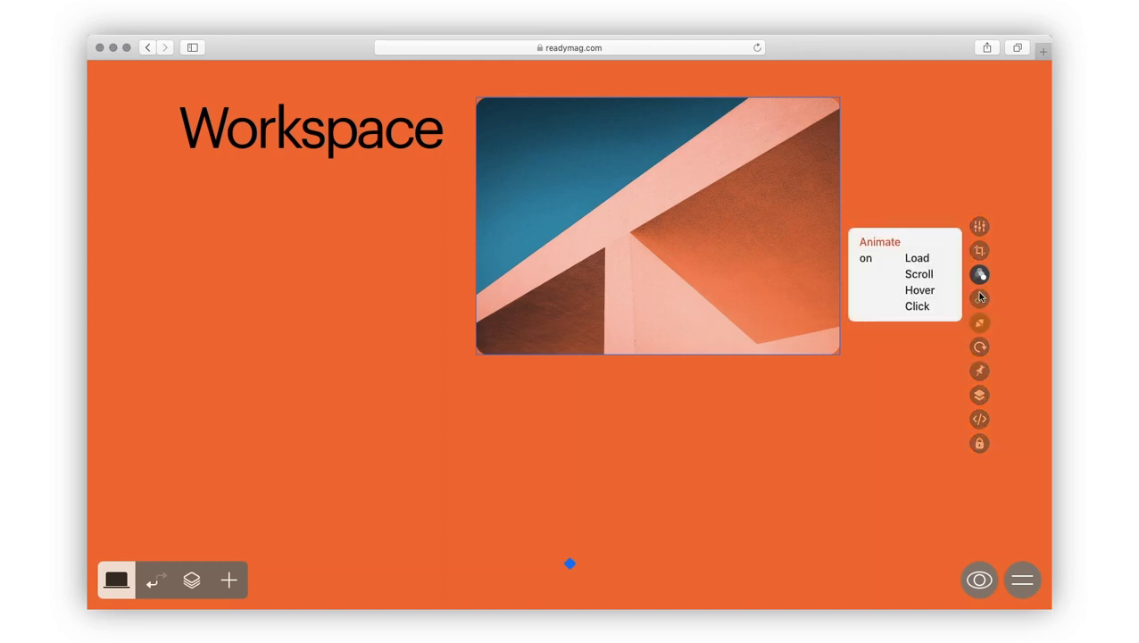
left_click(981, 298)
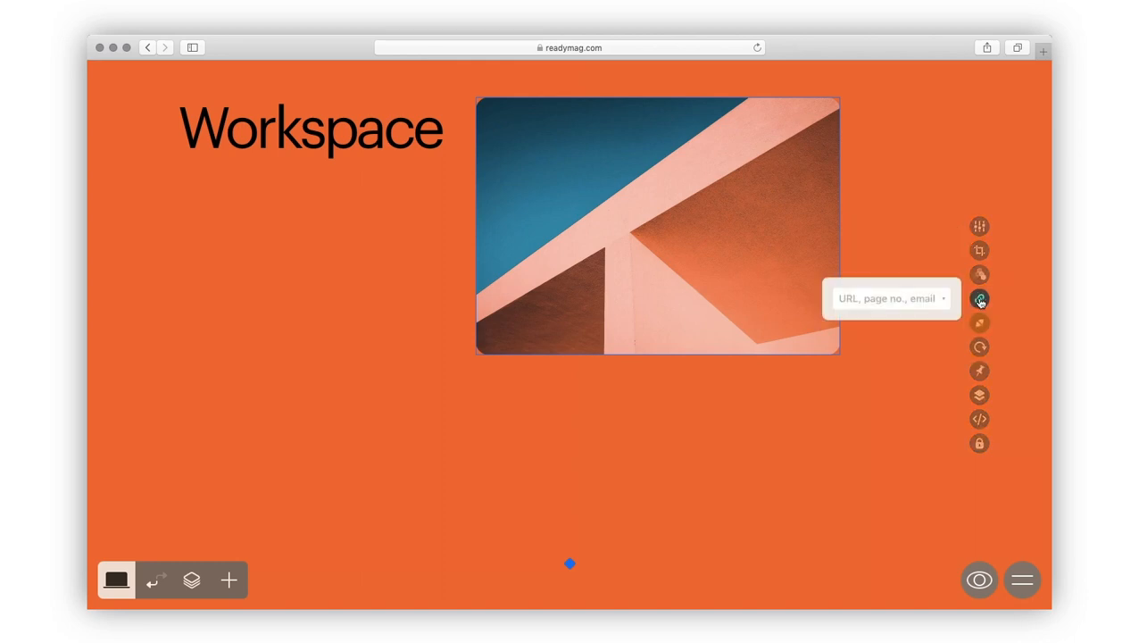
Step: Rotate the picture upside down to 180°
left_click(980, 347)
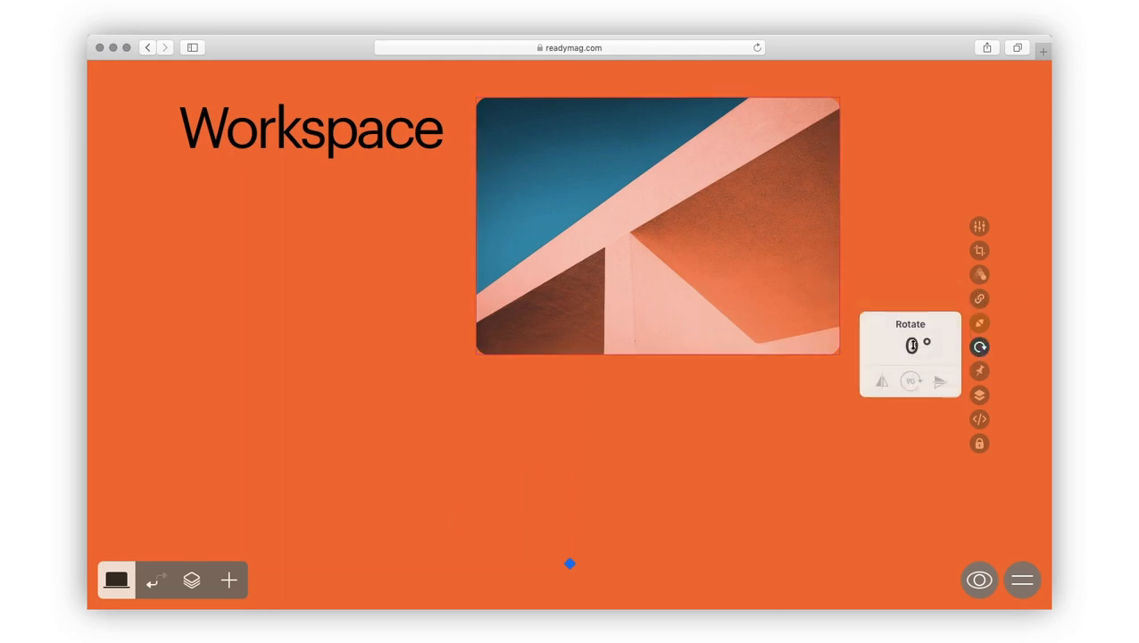
left_click_drag(912, 346, 925, 18)
left_click_drag(923, 207, 925, 150)
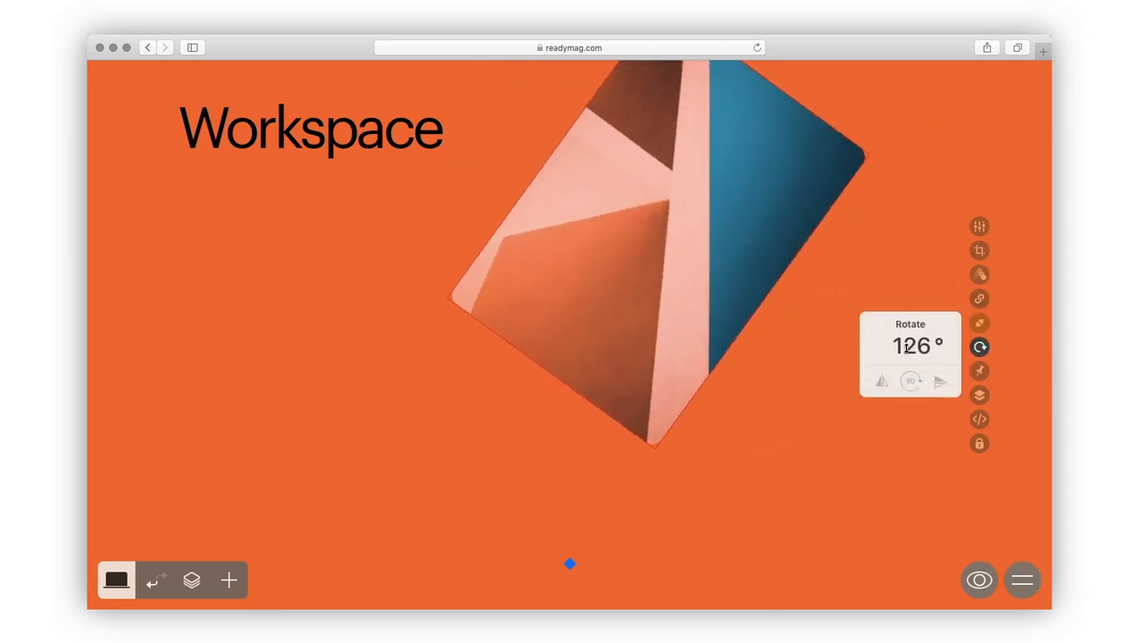
left_click_drag(907, 344, 914, 204)
Step: Pin the picture to the window centre, move it to the top, and test page scrolling
left_click(979, 371)
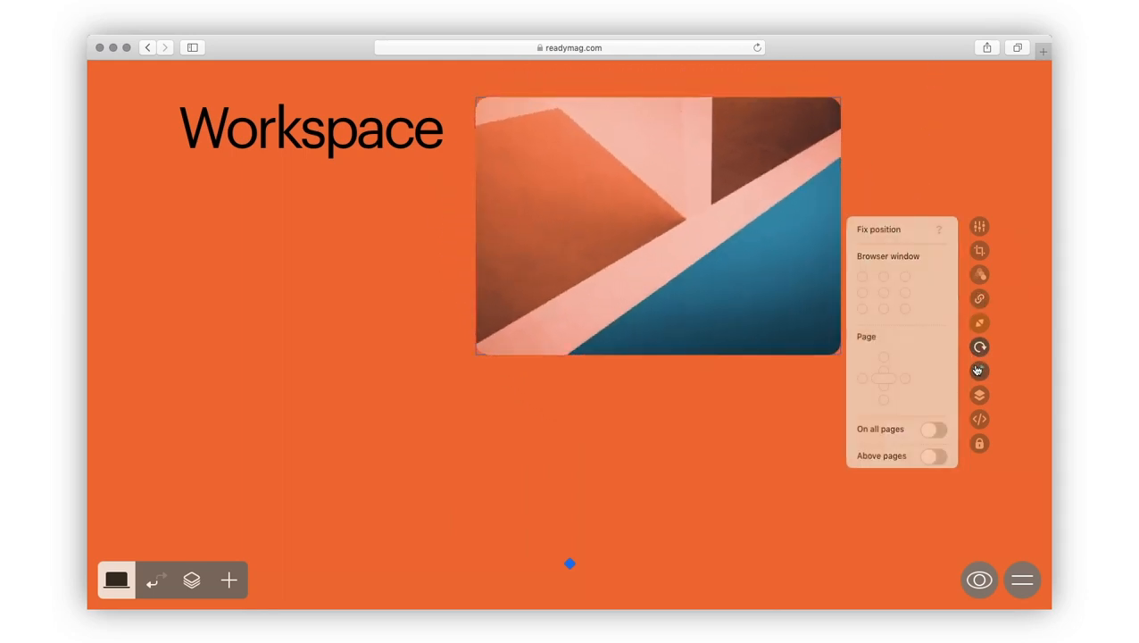
left_click(883, 293)
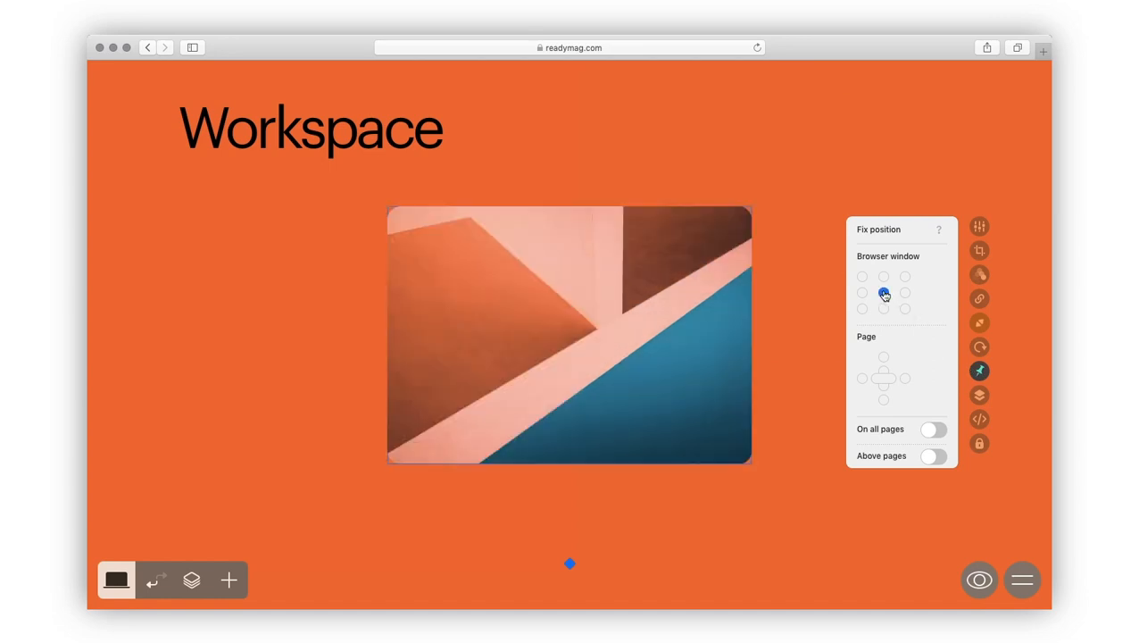
left_click_drag(582, 374, 638, 277)
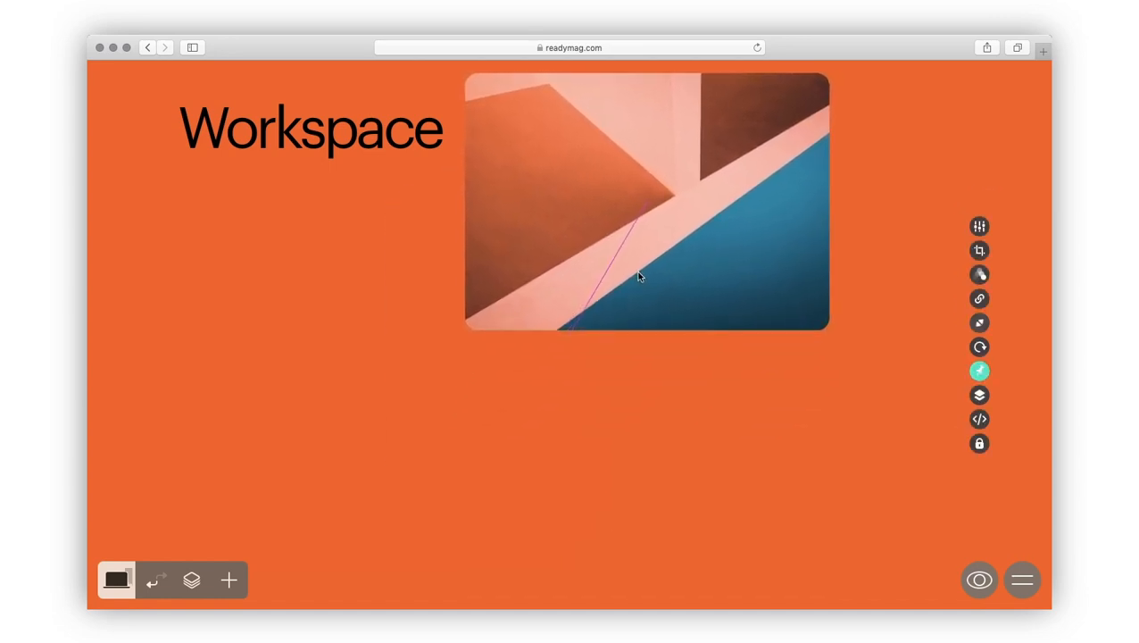
left_click(562, 417)
scroll(562, 420, "down", 1)
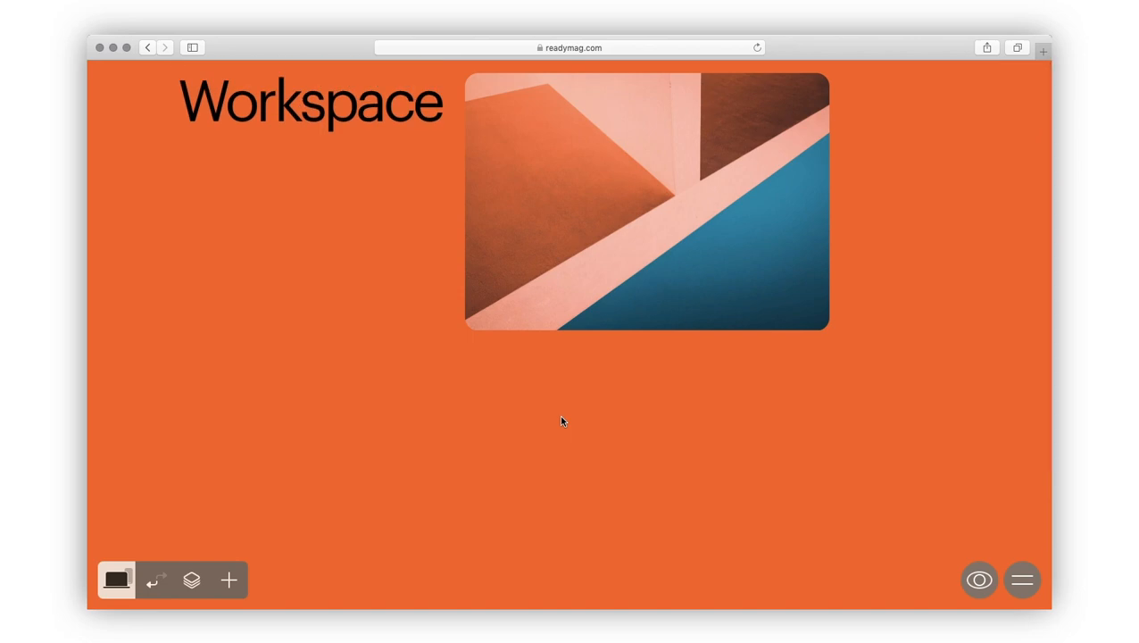
Step: Unpin the picture from the window centre and shift it slightly left
left_click(633, 255)
left_click(980, 371)
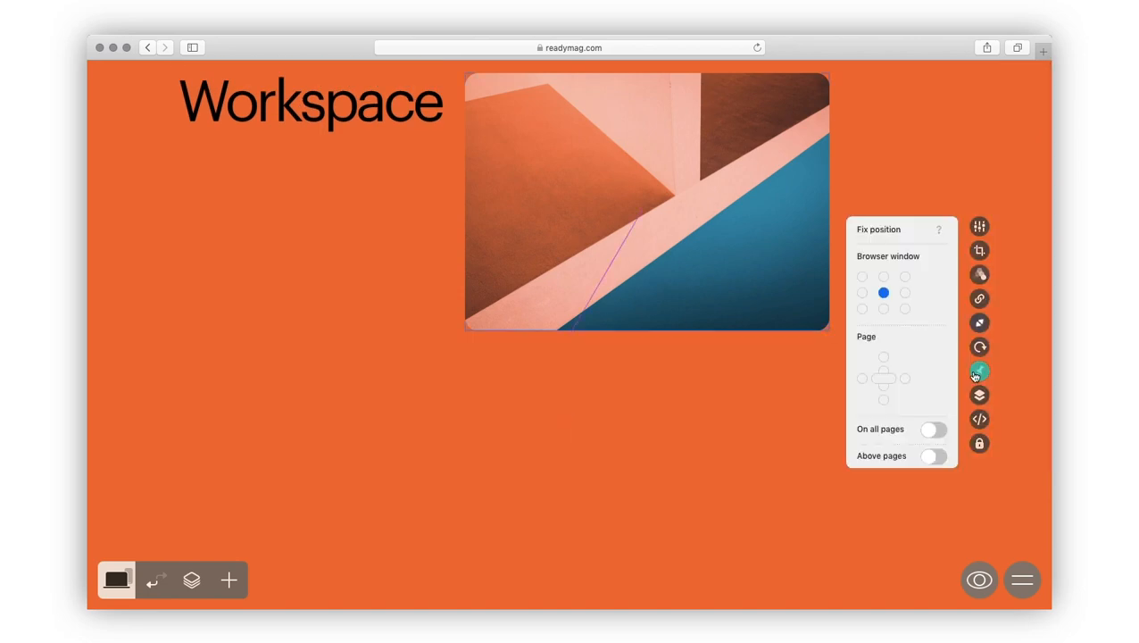
left_click(884, 293)
left_click_drag(776, 249, 717, 251)
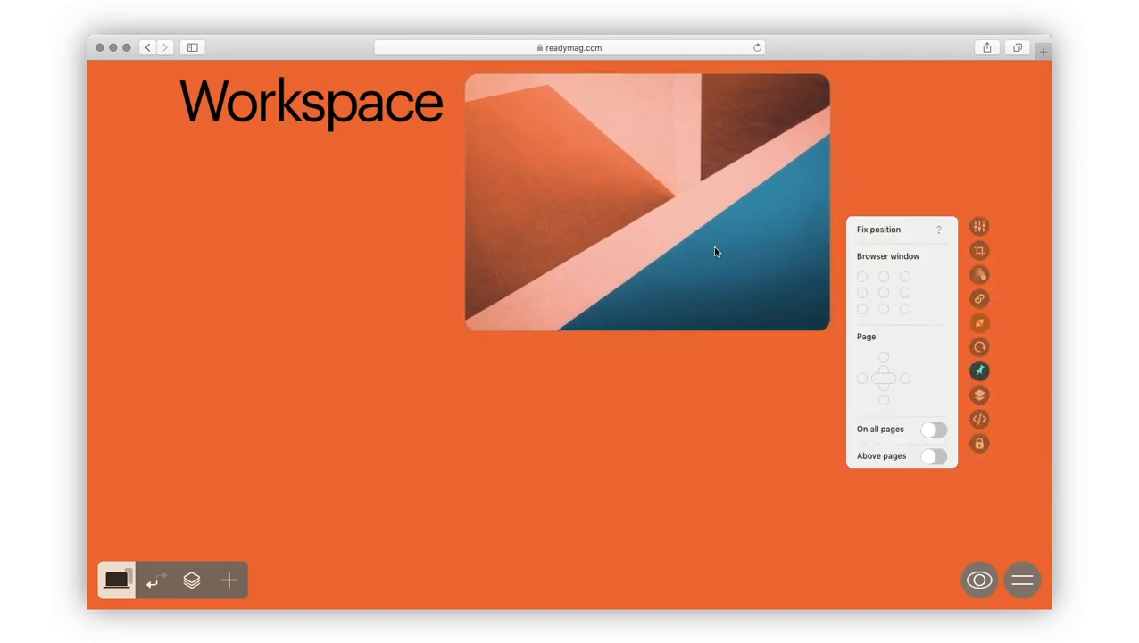
Step: Move the Workspace heading behind the picture, then reselect the picture to arrange it
left_click(619, 390)
left_click_drag(321, 116, 611, 131)
left_click(791, 278)
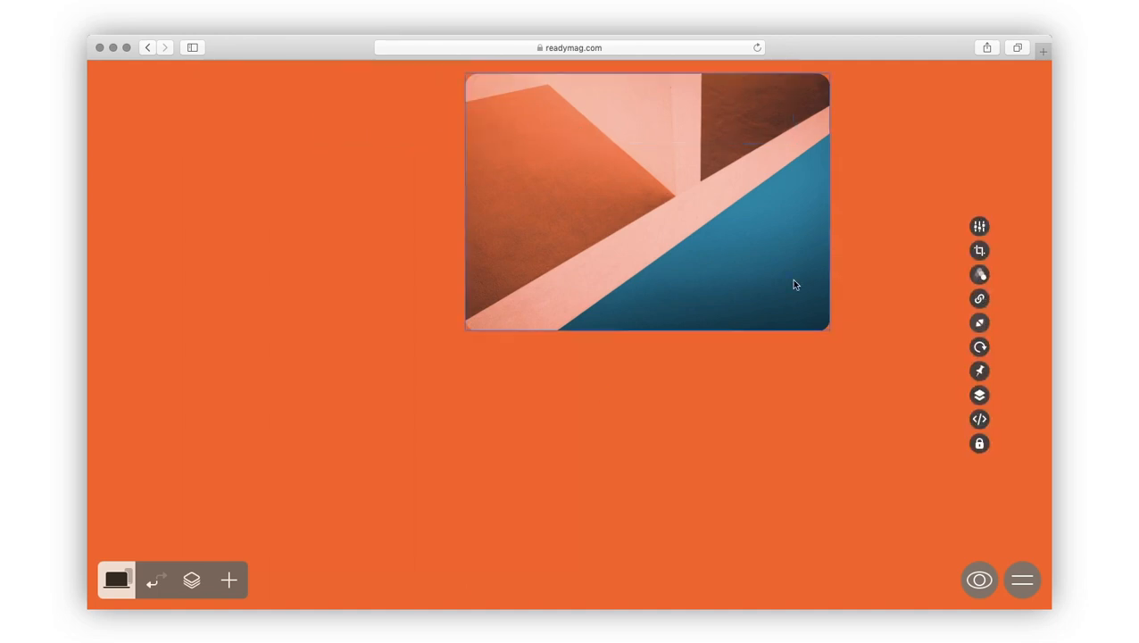
left_click(980, 394)
Step: Send the picture behind the Workspace heading, lock it, and move both together toward the centre
left_click(912, 395)
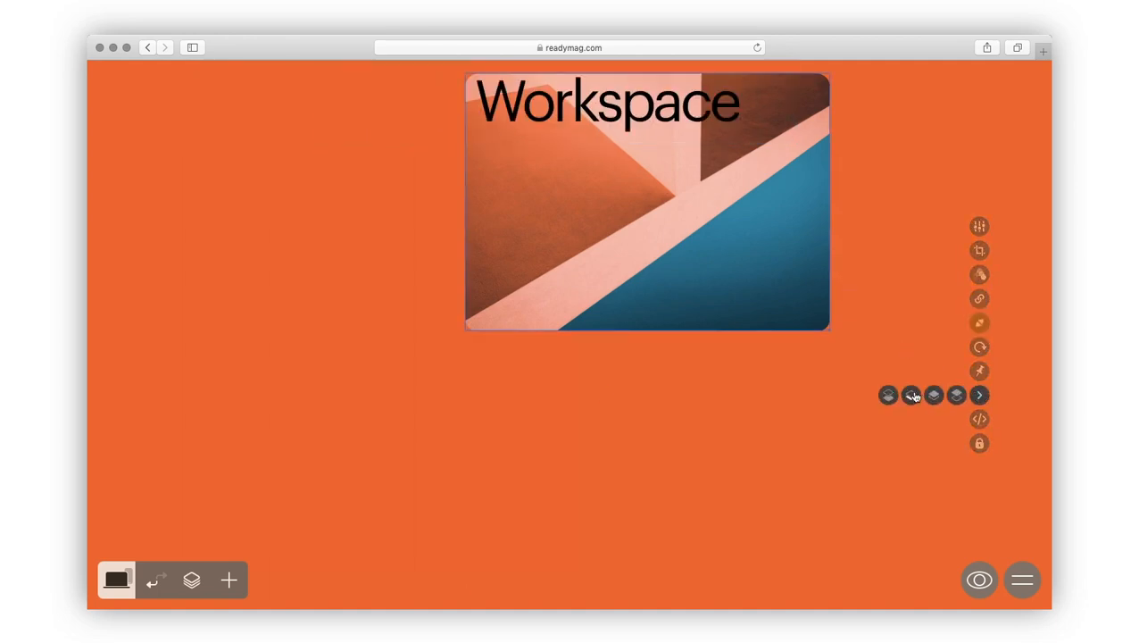
left_click(979, 444)
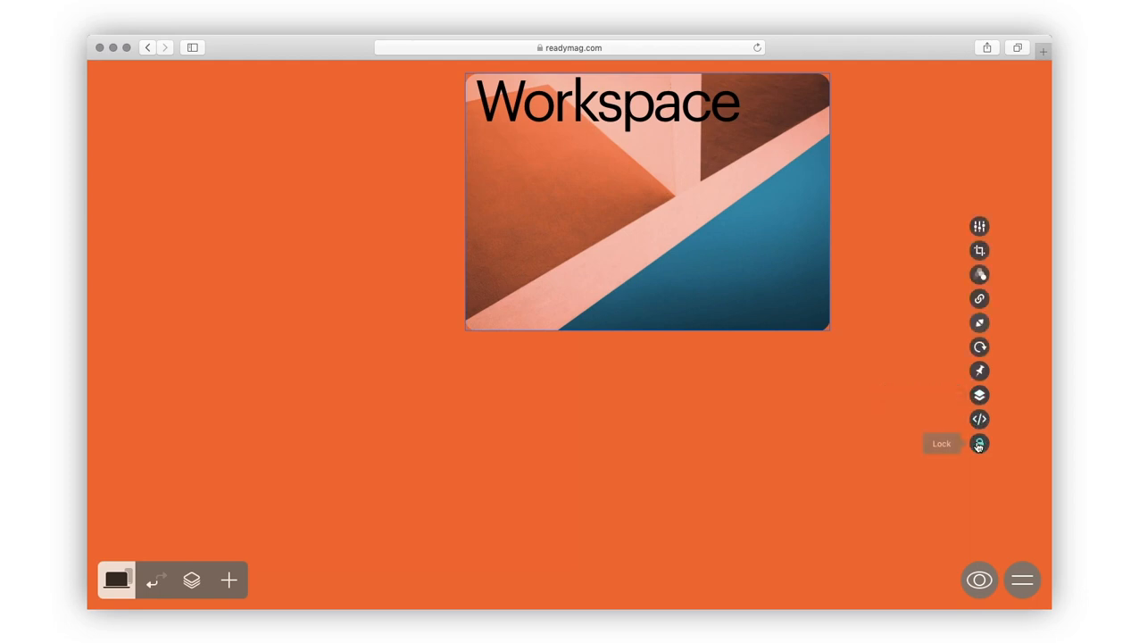
left_click(624, 190)
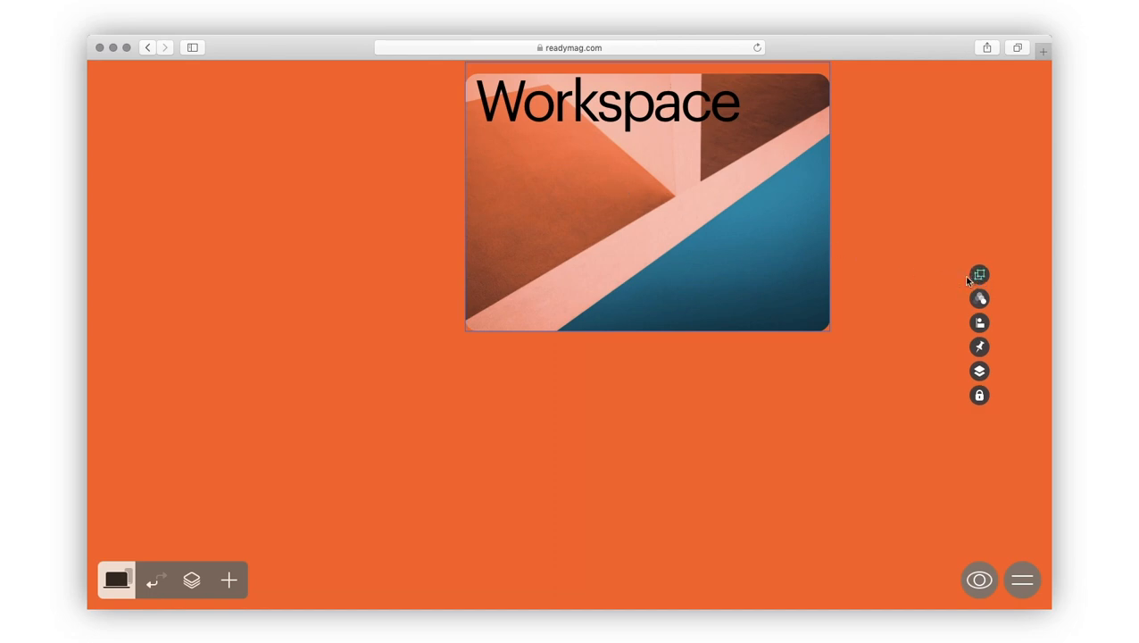
left_click_drag(768, 252, 679, 262)
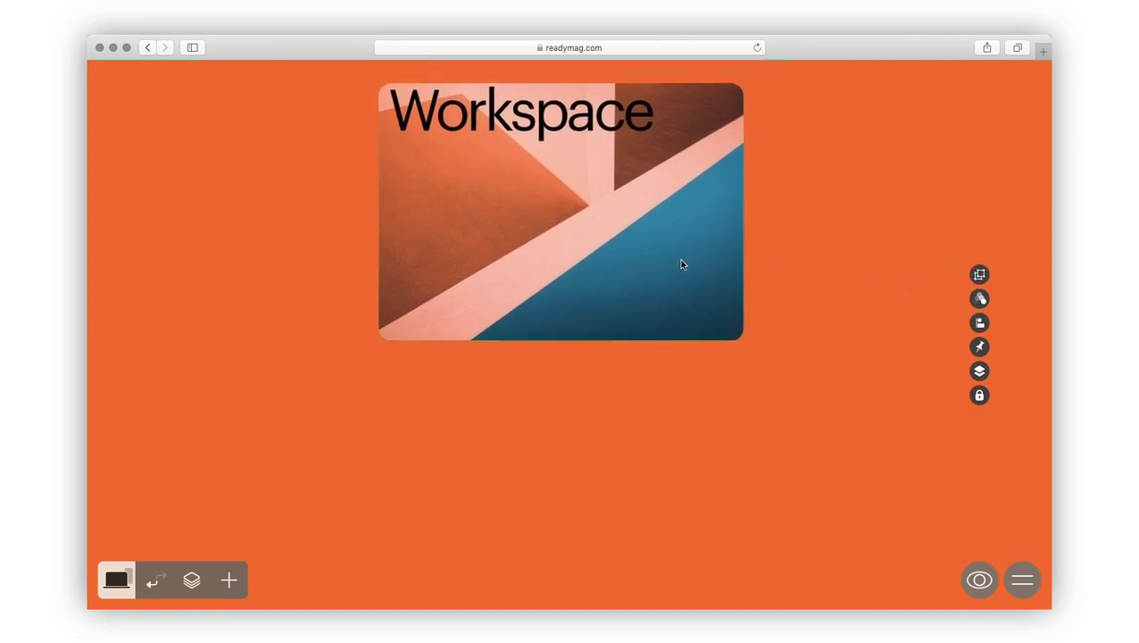
Step: Using Layers, move the Workspace heading onto the picture's lower part and centre it horizontally
left_click(191, 580)
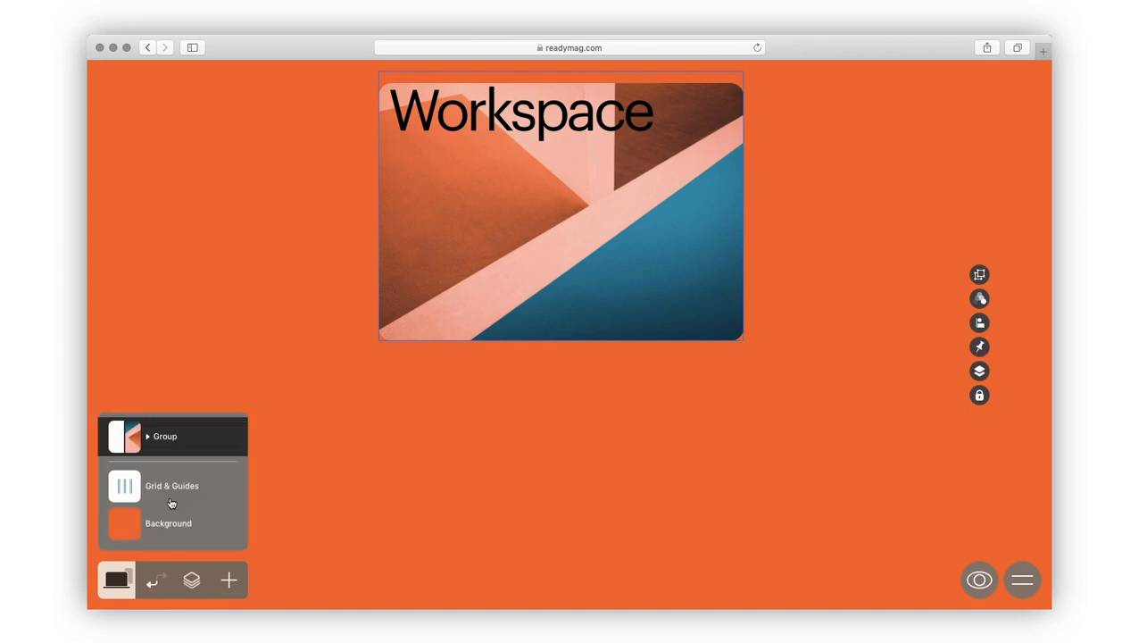
left_click(149, 434)
left_click(150, 398)
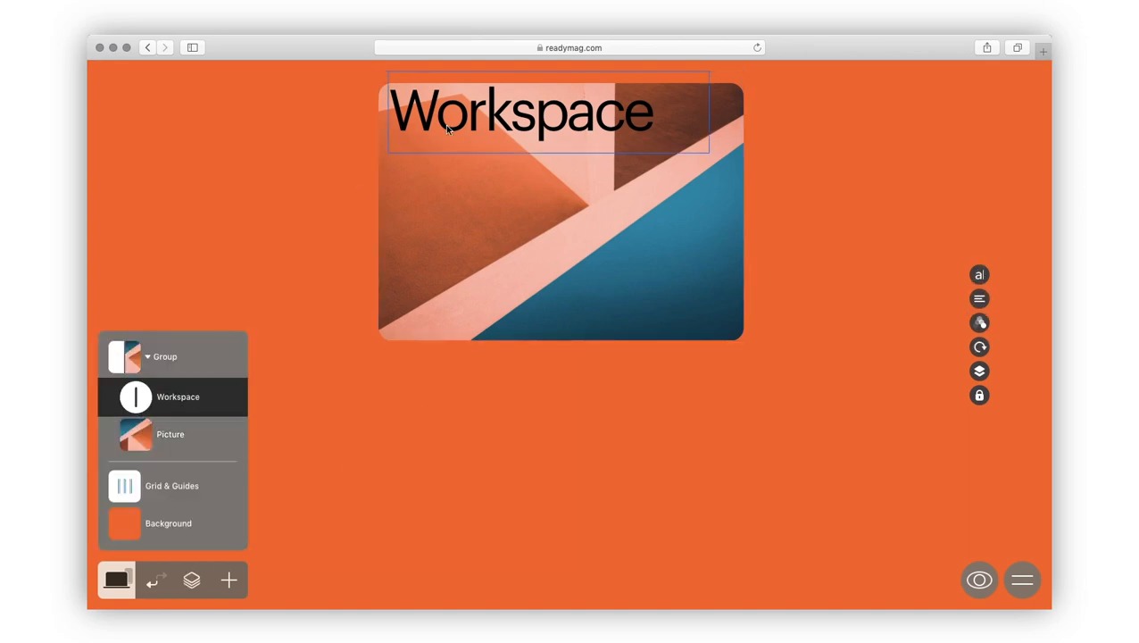
left_click_drag(460, 120, 466, 310)
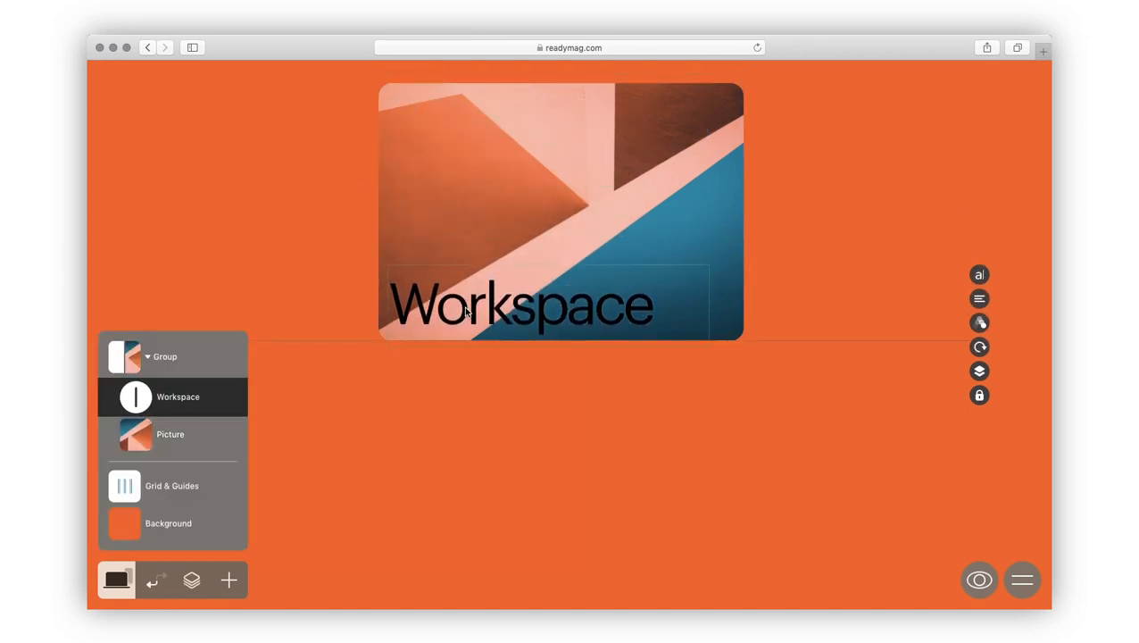
left_click(170, 441)
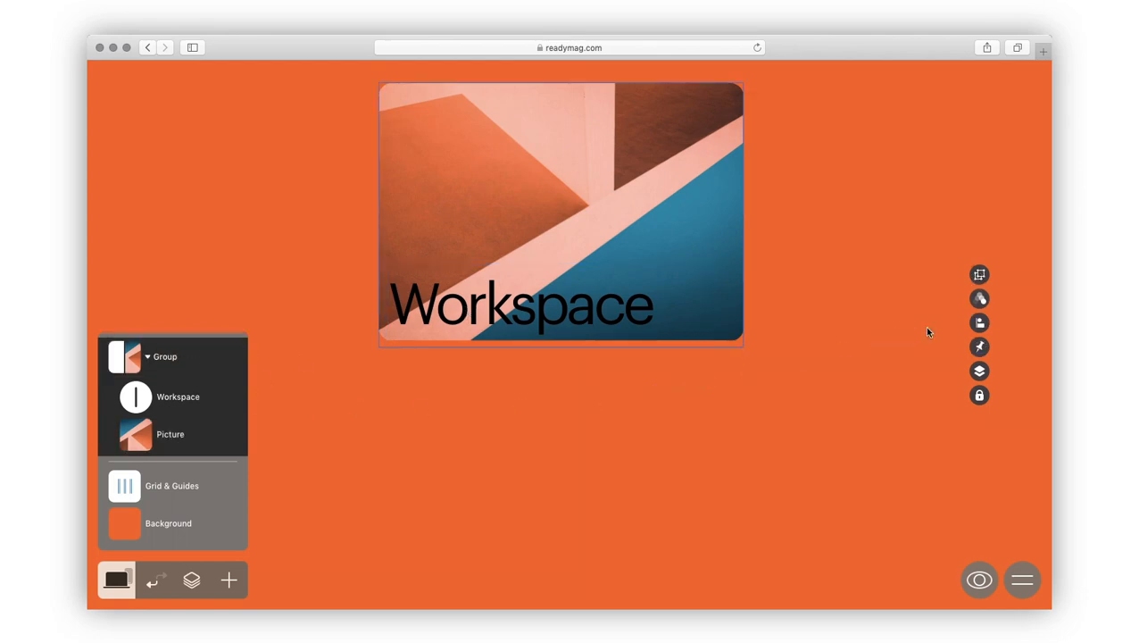
left_click(977, 324)
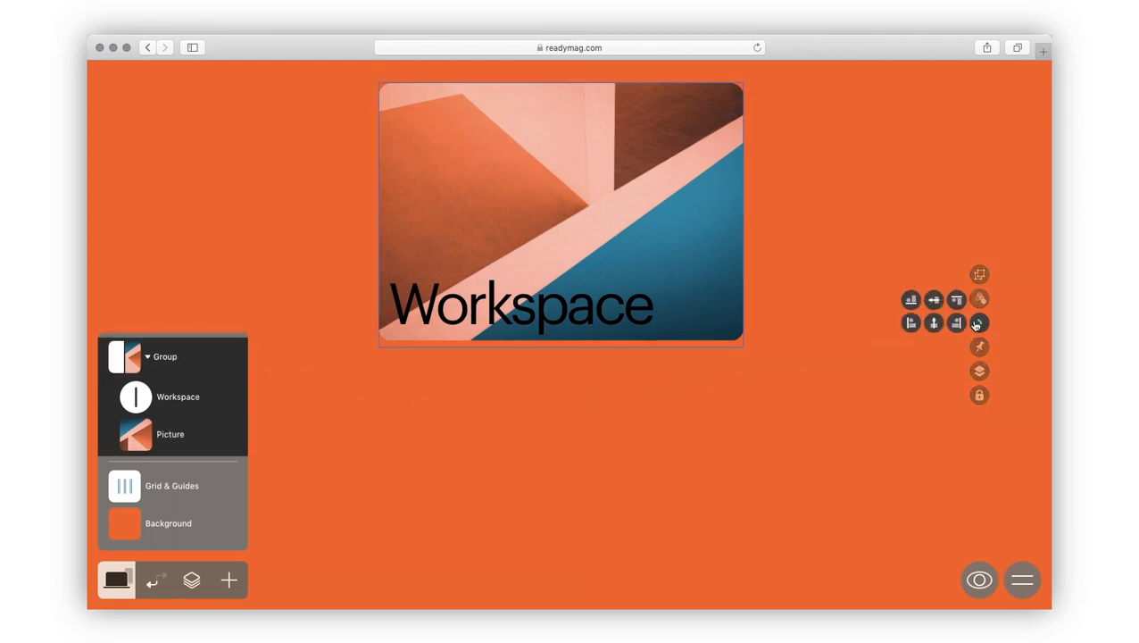
left_click(934, 323)
left_click(570, 396)
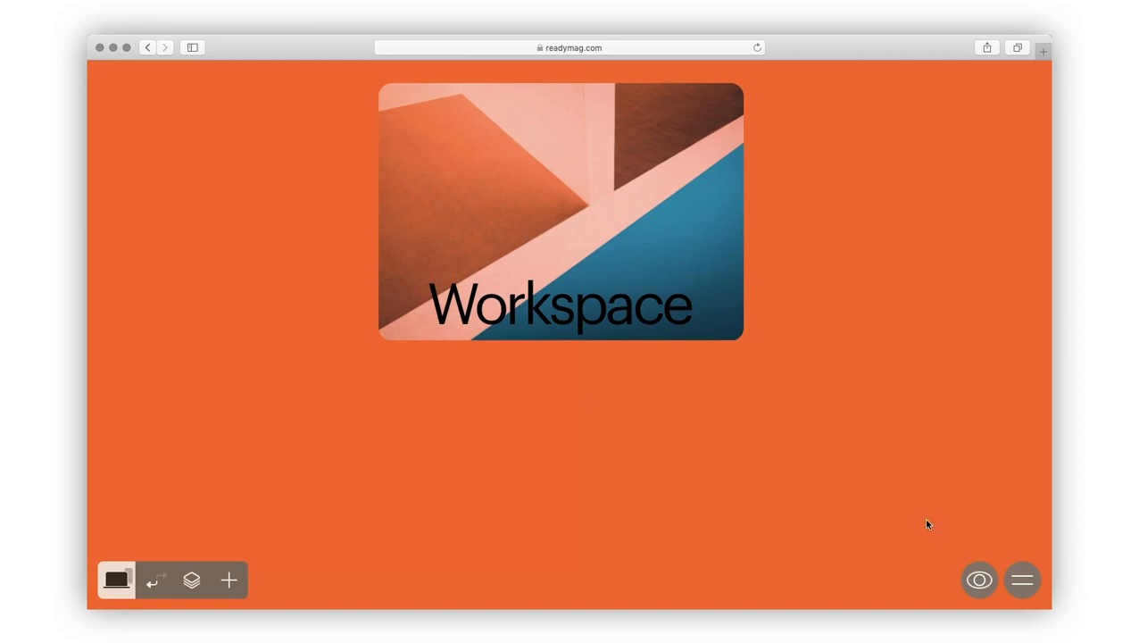
Step: Add a blank page 2, then duplicate page 1, move the copy below, and delete it
left_click(1023, 580)
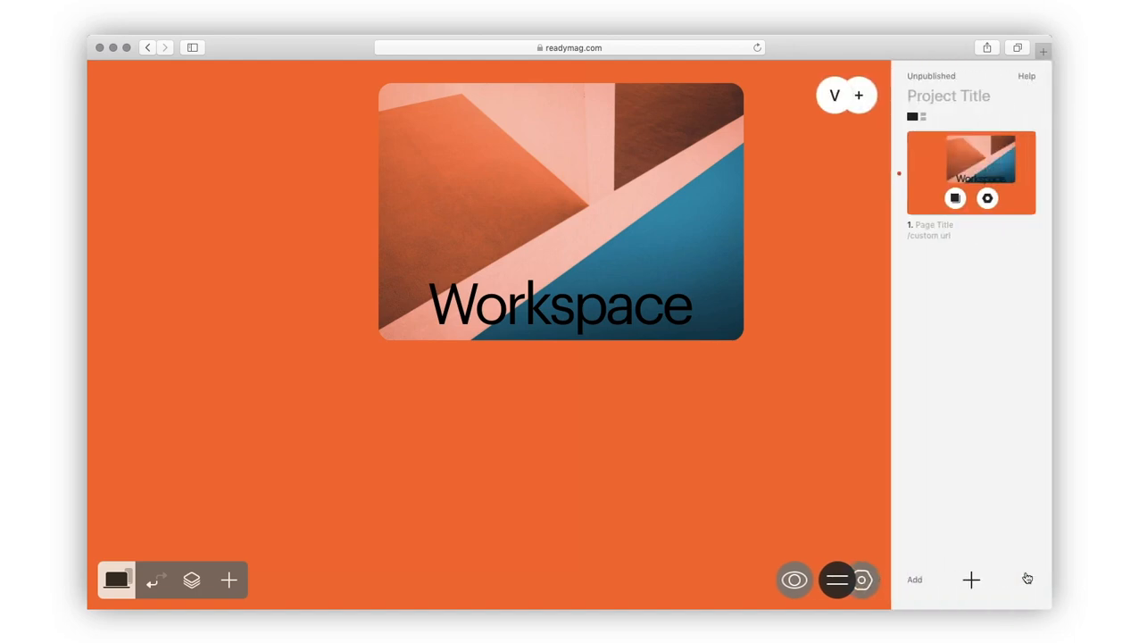
left_click(968, 580)
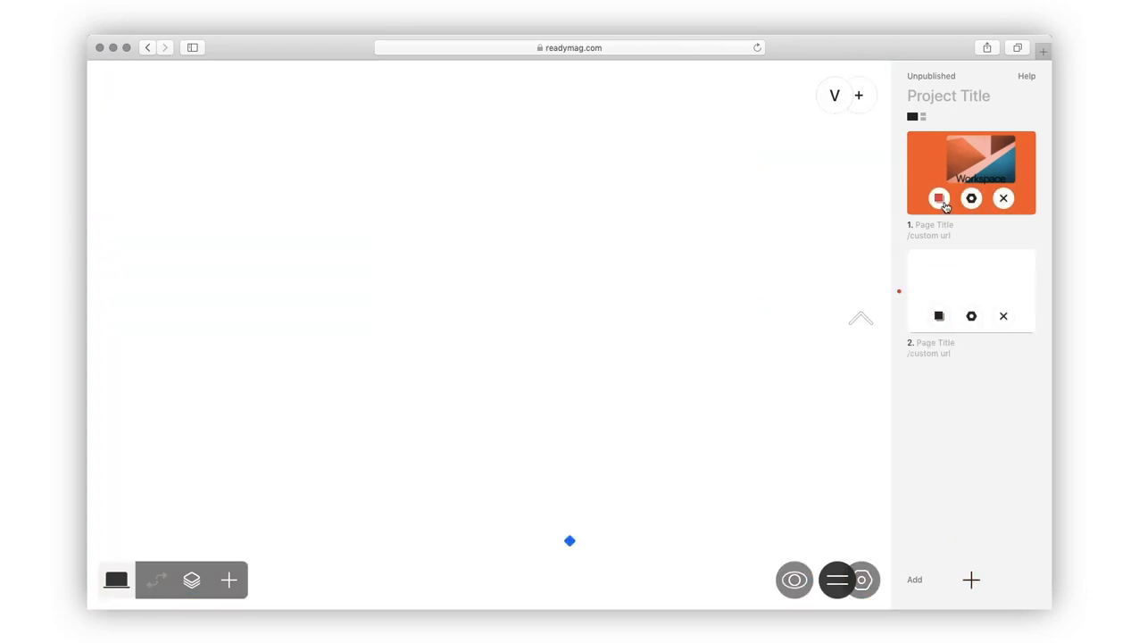
left_click(941, 200)
left_click_drag(962, 279, 966, 411)
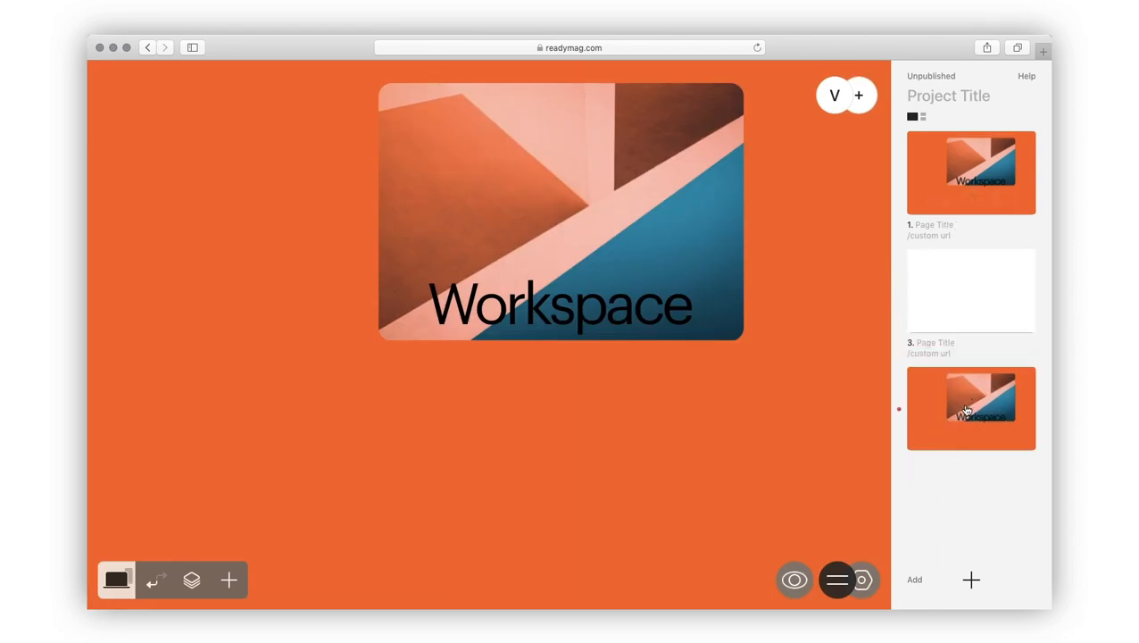
left_click(999, 433)
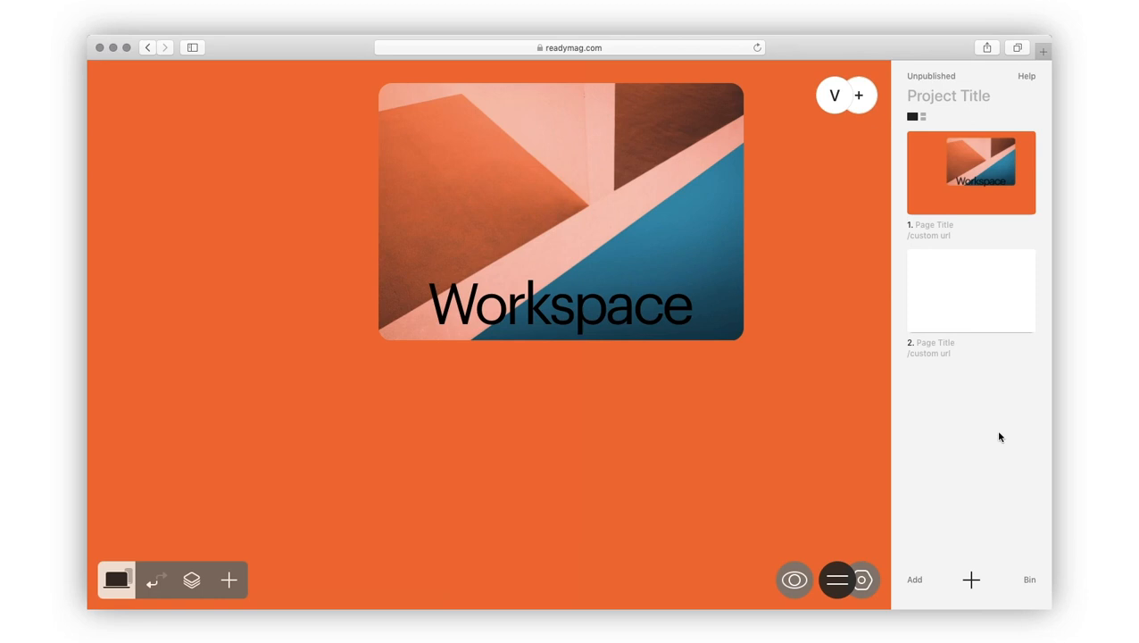
Step: Browse Readymag's ready-made R/m templates, then close the gallery
left_click(916, 585)
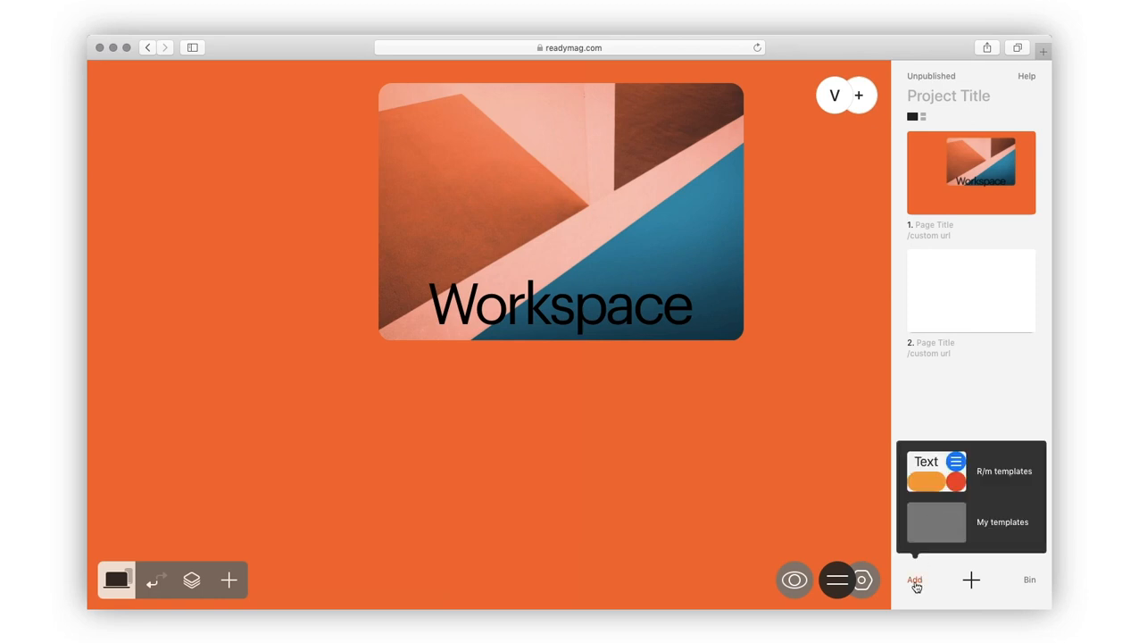
left_click(935, 474)
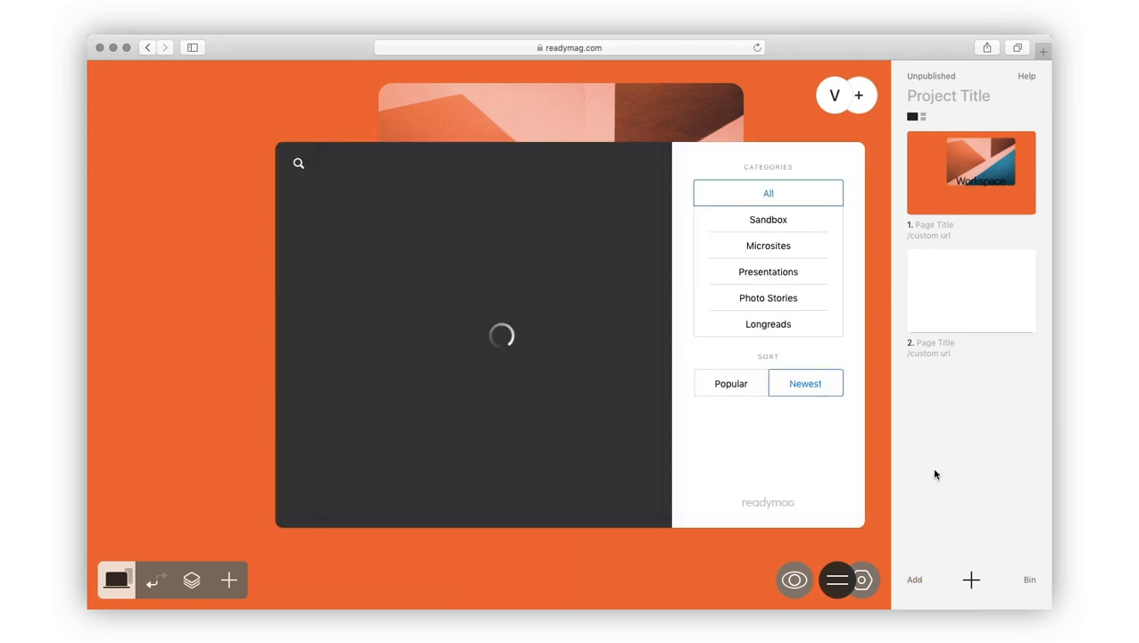
scroll(664, 435, "down", 10)
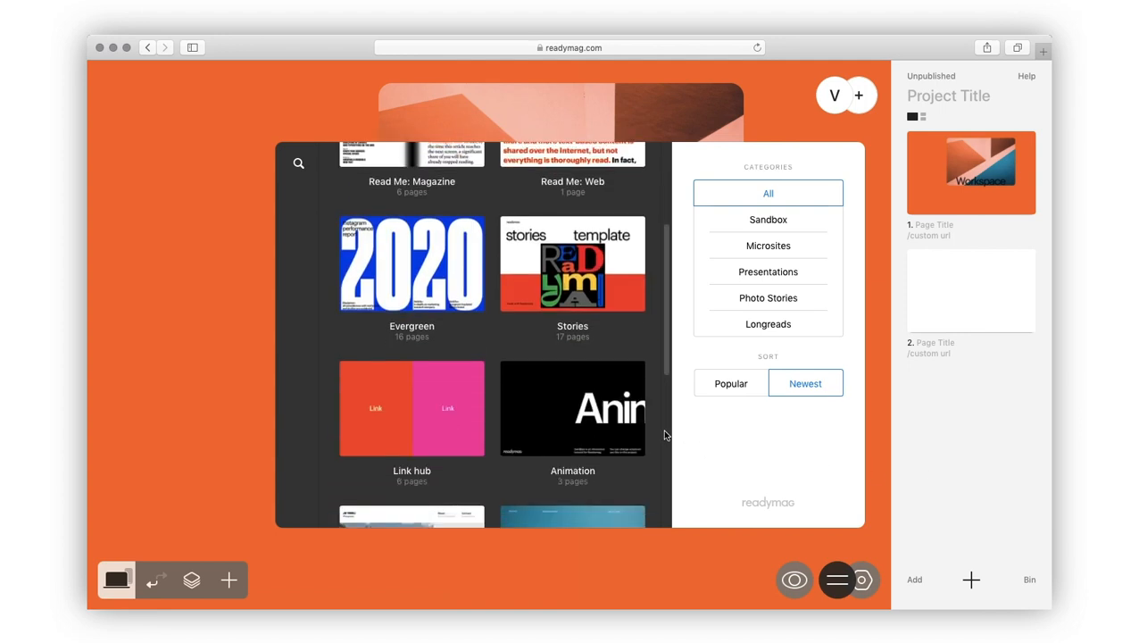
left_click(927, 478)
Step: Create a new template from page 1 in My templates and return to the page
left_click(916, 580)
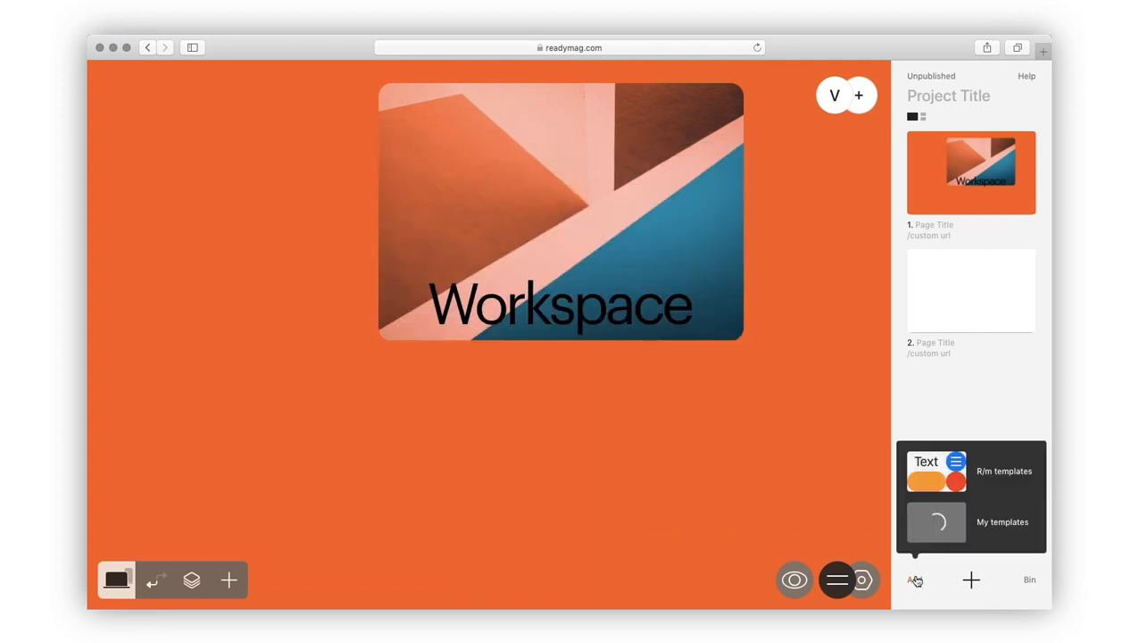
left_click(927, 527)
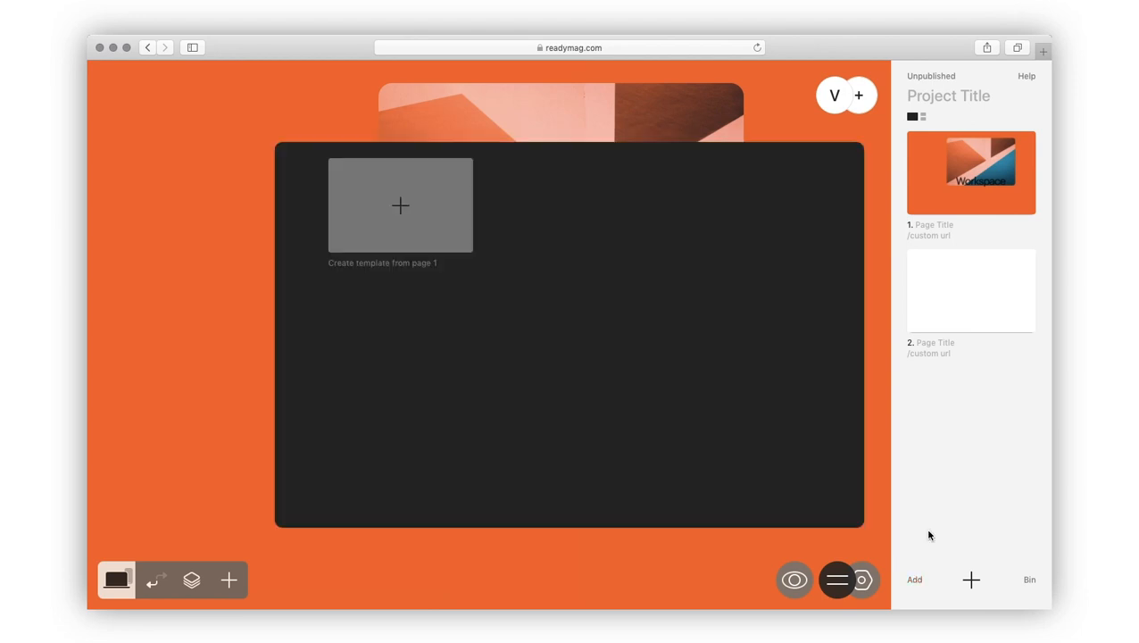
left_click(439, 227)
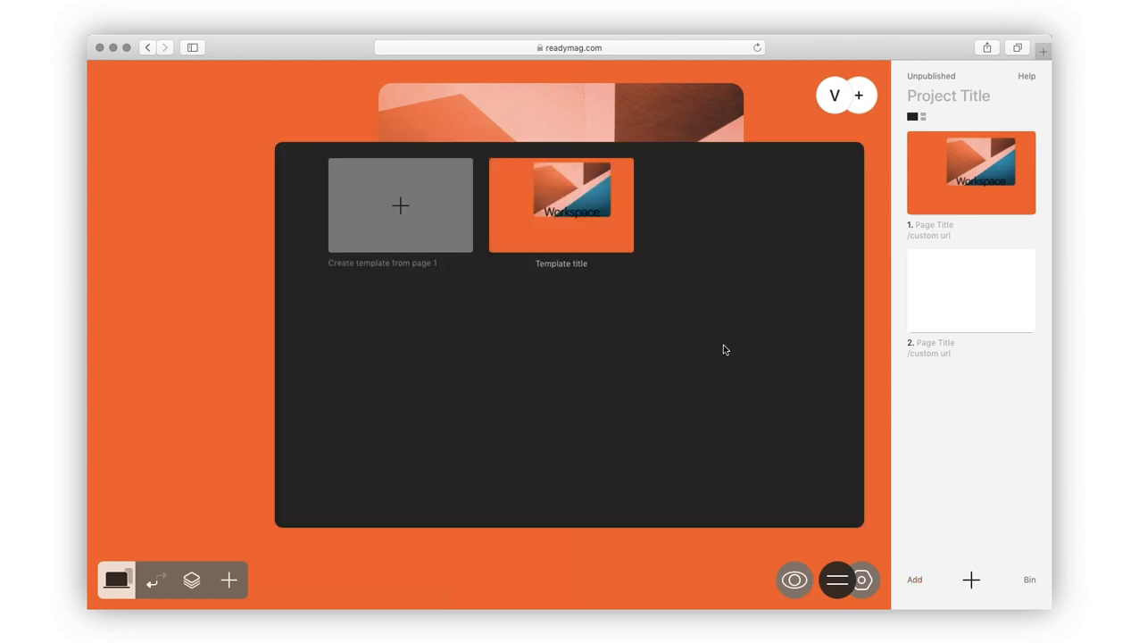
left_click(931, 476)
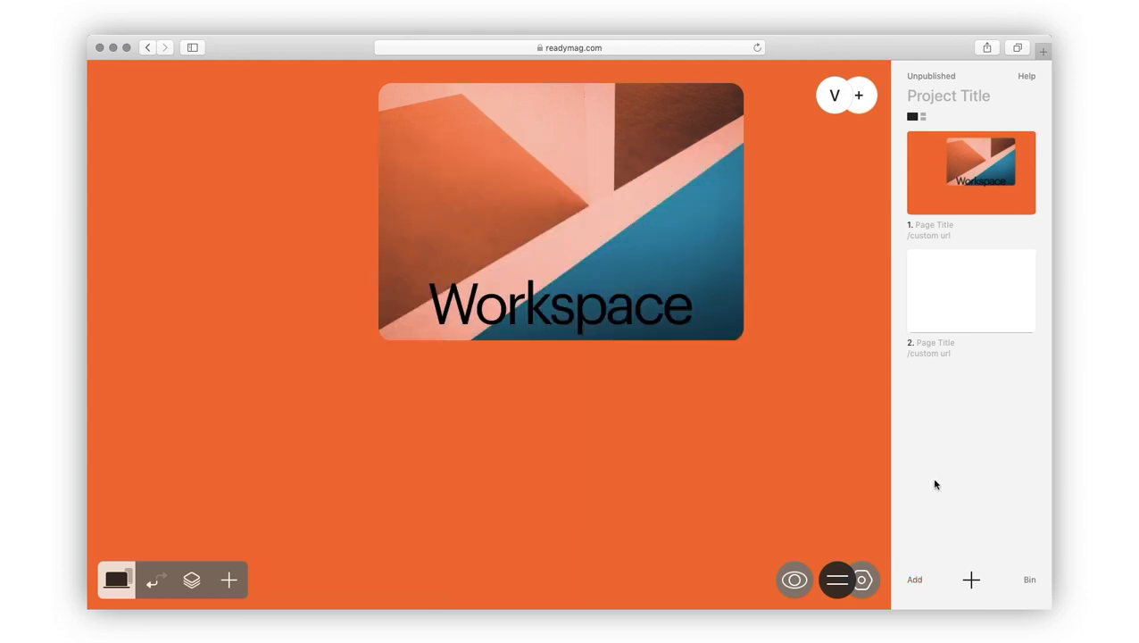
Step: Check the bin, switch the pages to vertical flow, and open page 1's settings
left_click(1026, 580)
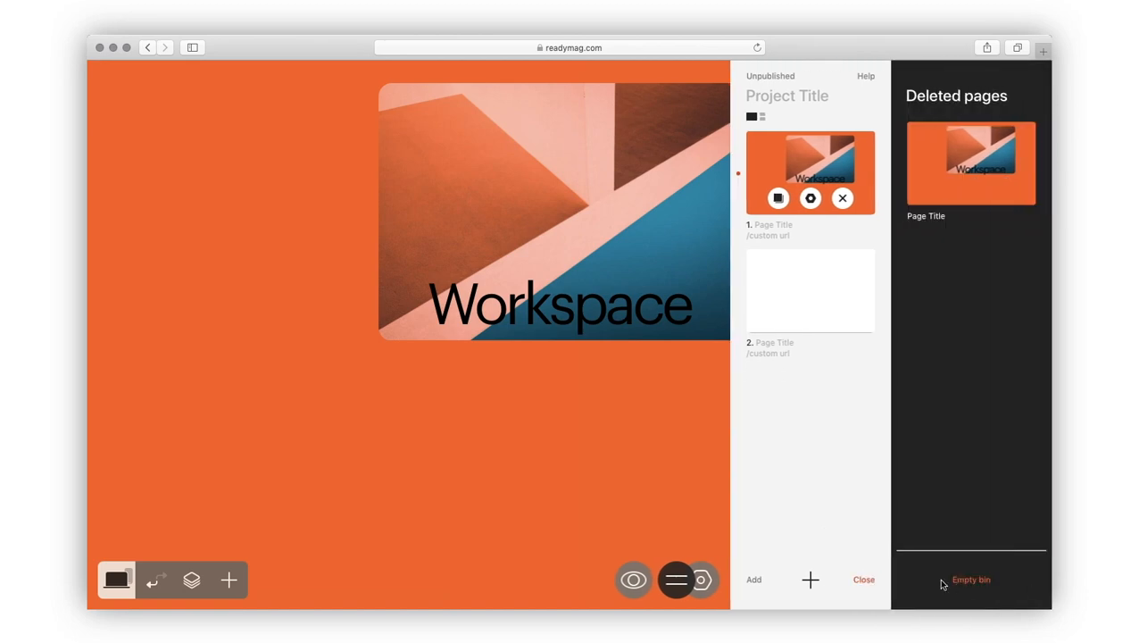
left_click(866, 581)
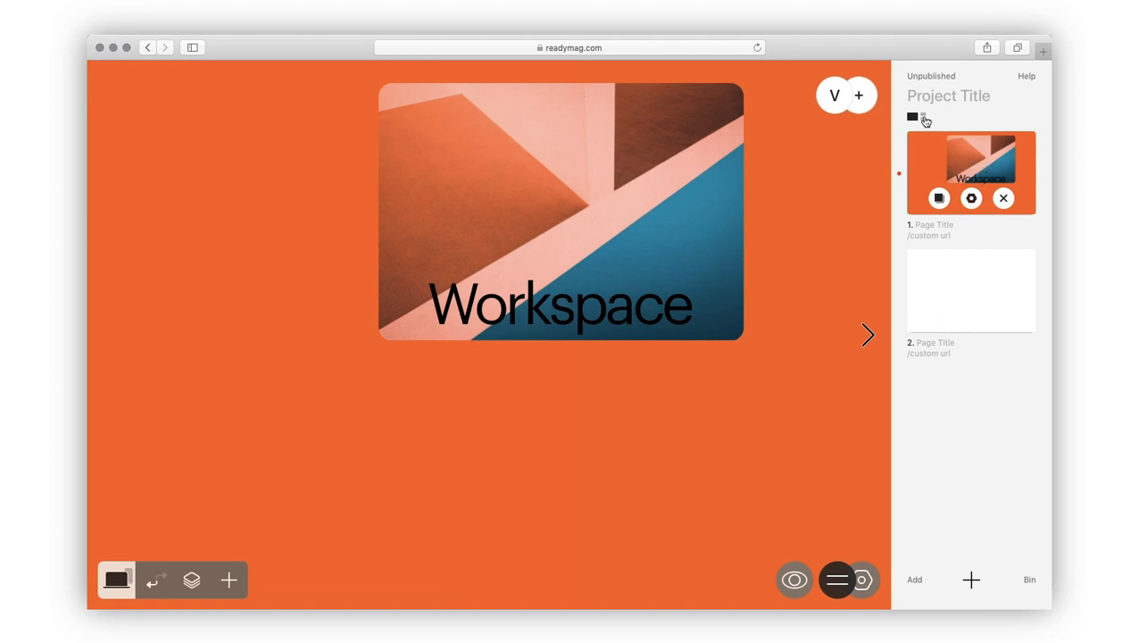
left_click(924, 118)
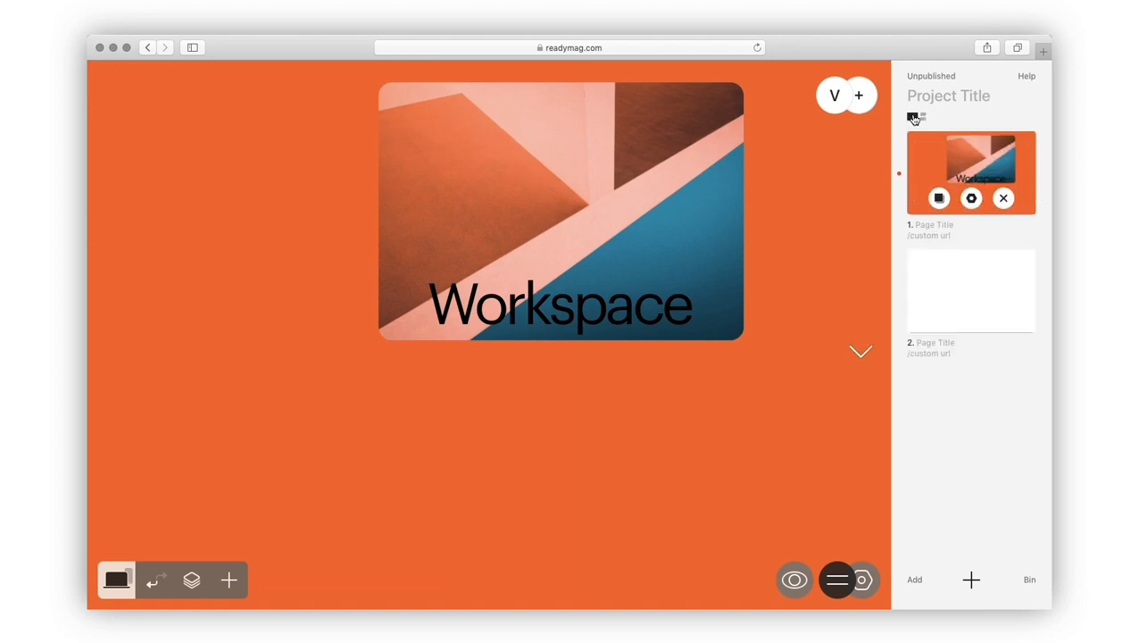
left_click(970, 197)
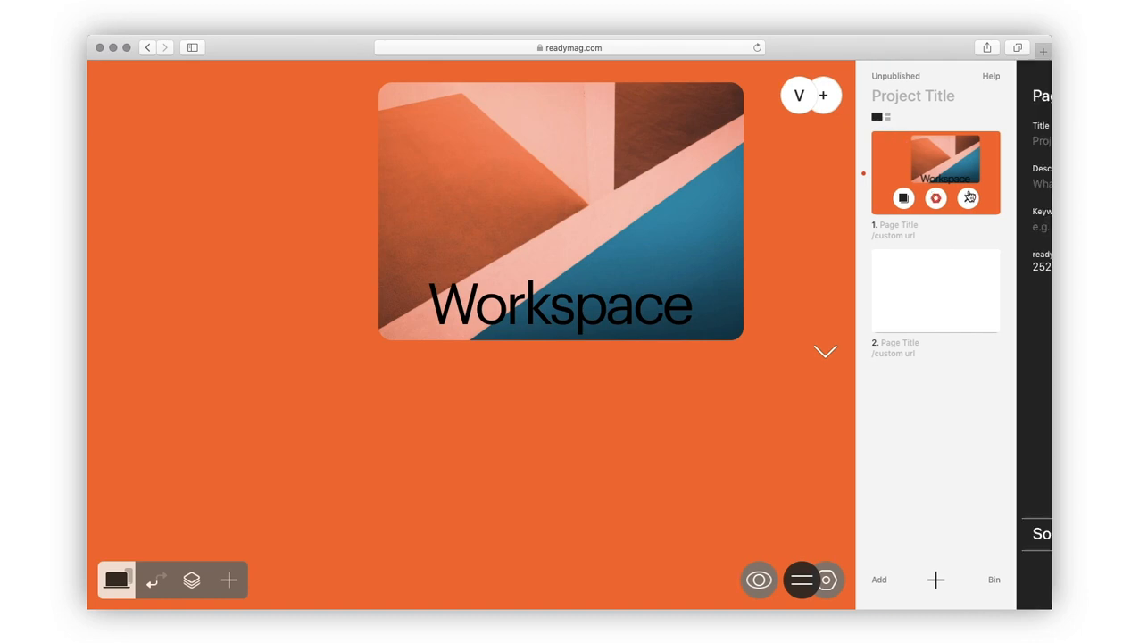
Step: Give page 1 SEO title Workspace, description Experiment, keyword typography, and URL workspace
left_click(928, 140)
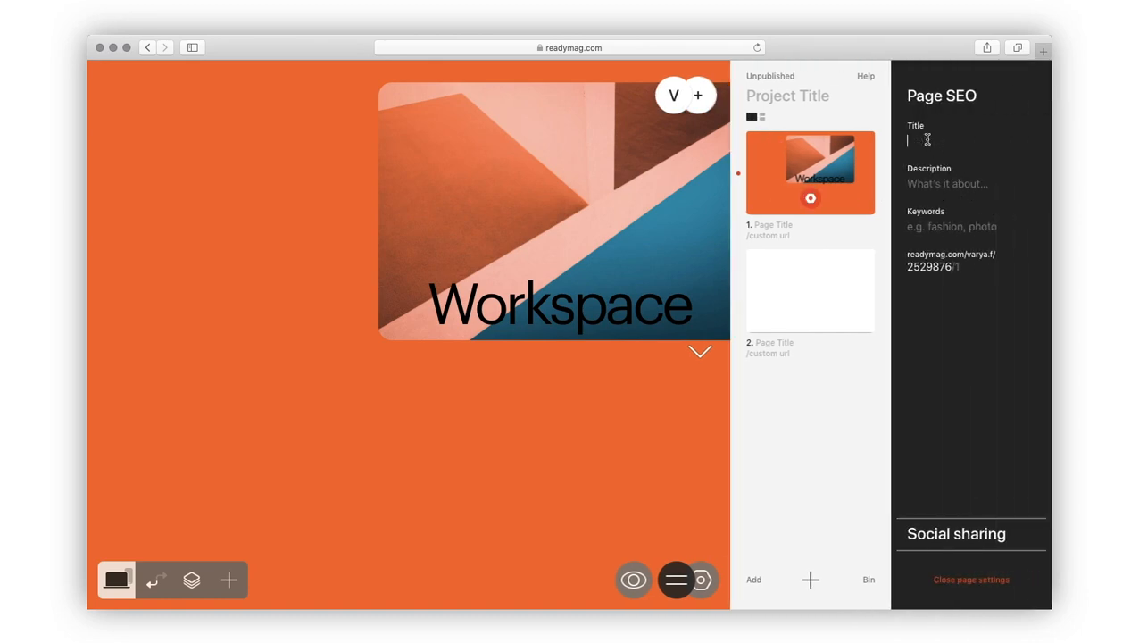
type("Workspace")
left_click(919, 183)
type("Experiment")
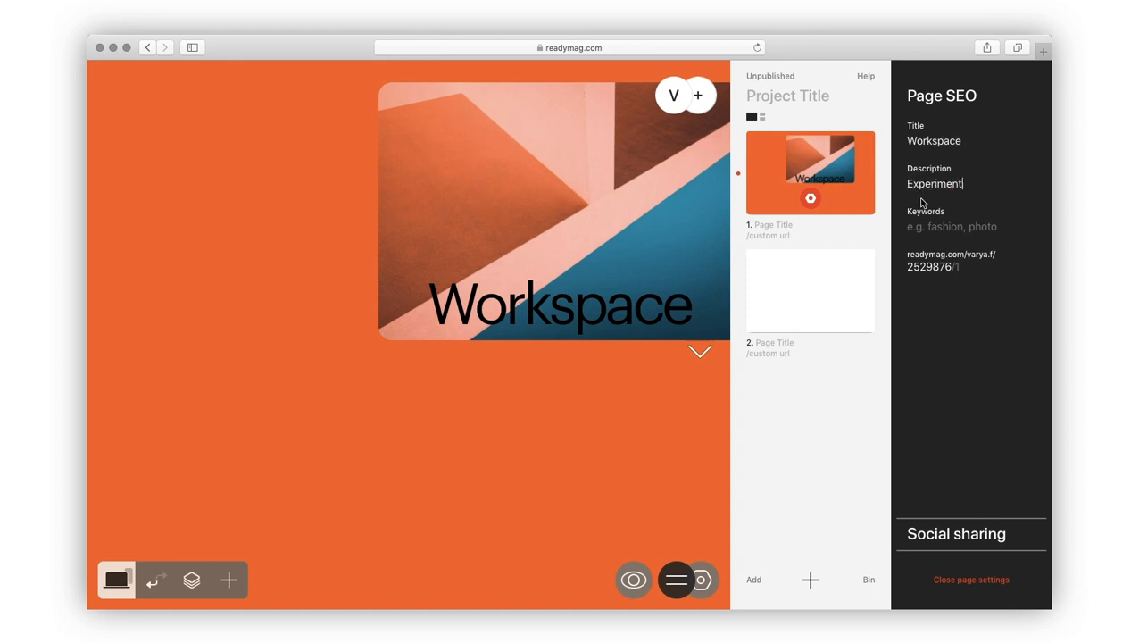
left_click(925, 224)
type("typography")
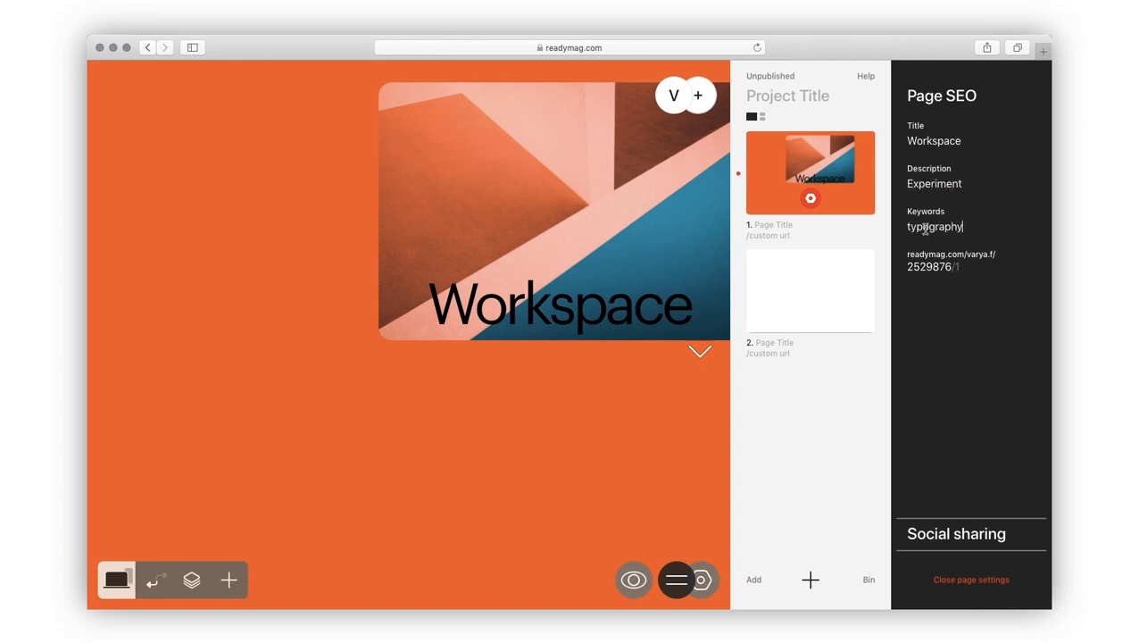
left_click(961, 268)
type("workspace")
Step: Replace page 1's social sharing image and close the page settings
left_click(950, 534)
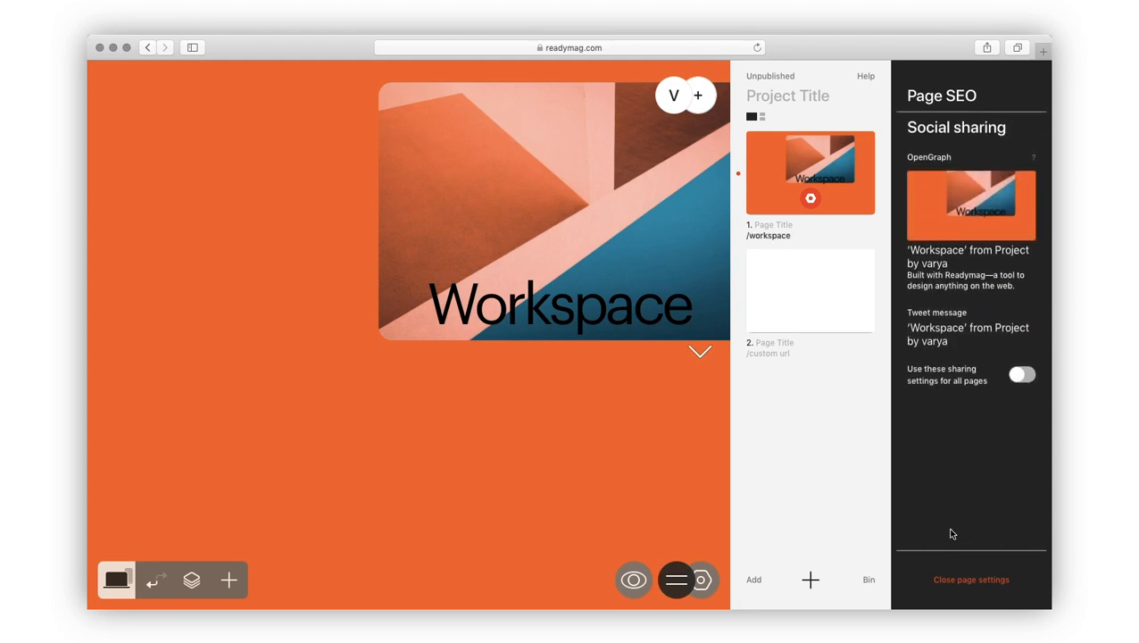
left_click(973, 230)
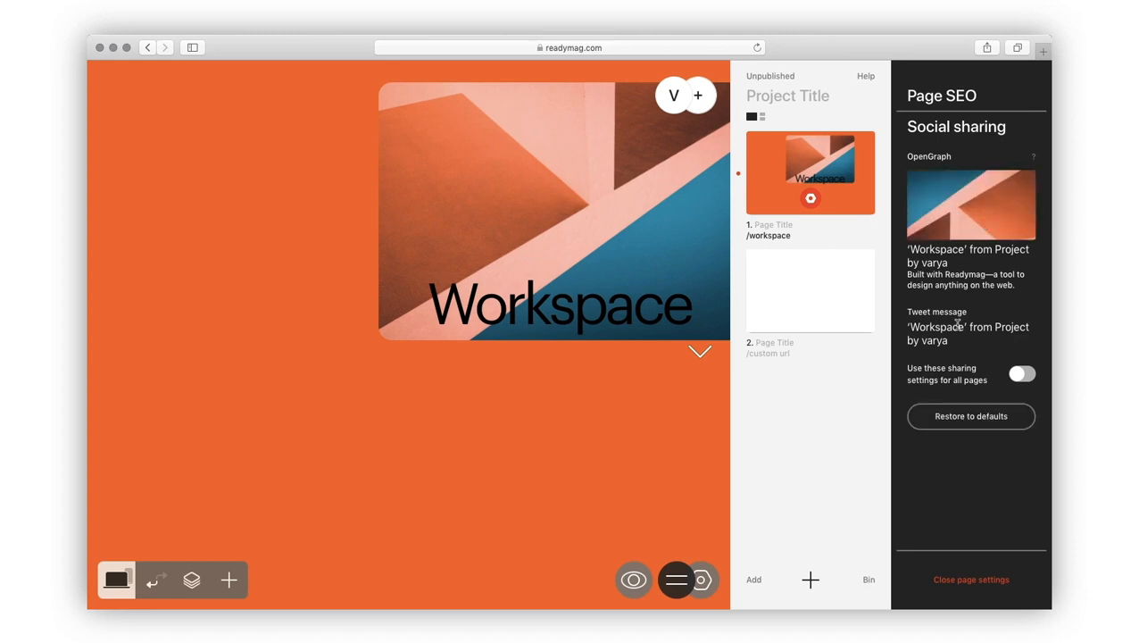
left_click(953, 581)
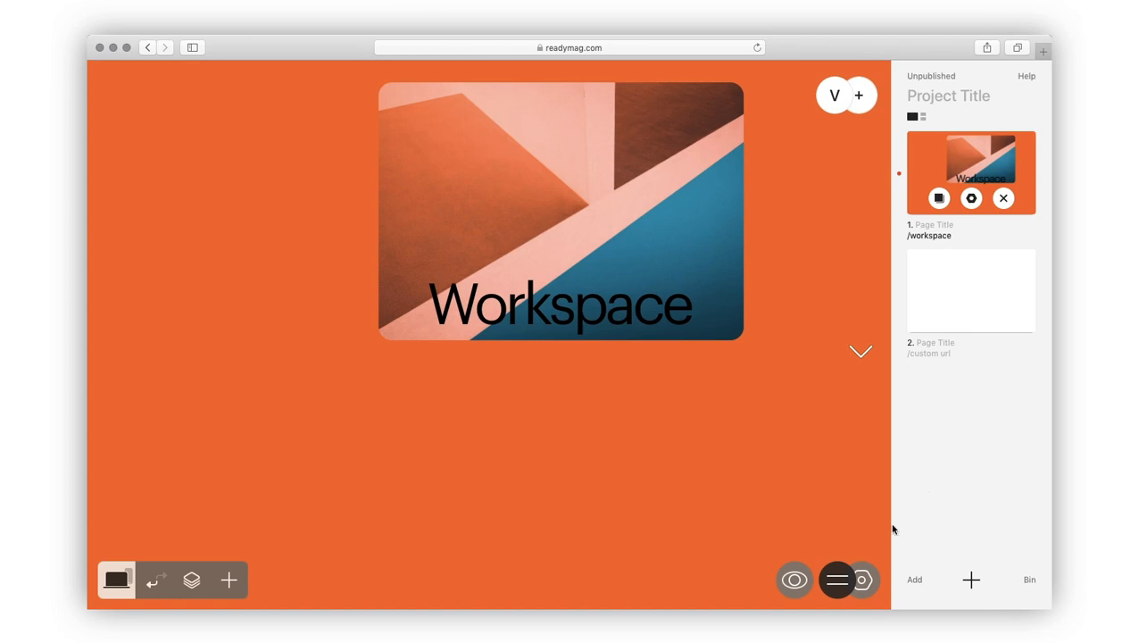
left_click(865, 580)
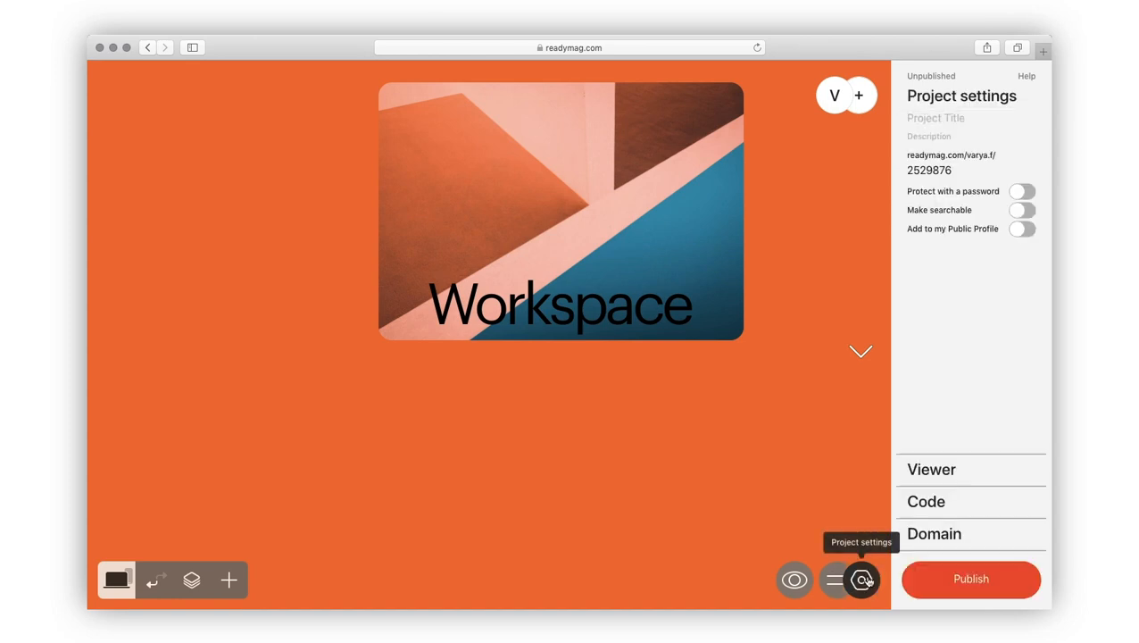
Step: Title the project Workspace with description Experiment, make it searchable, and set its URL ID to Workspace
left_click(924, 118)
type("W")
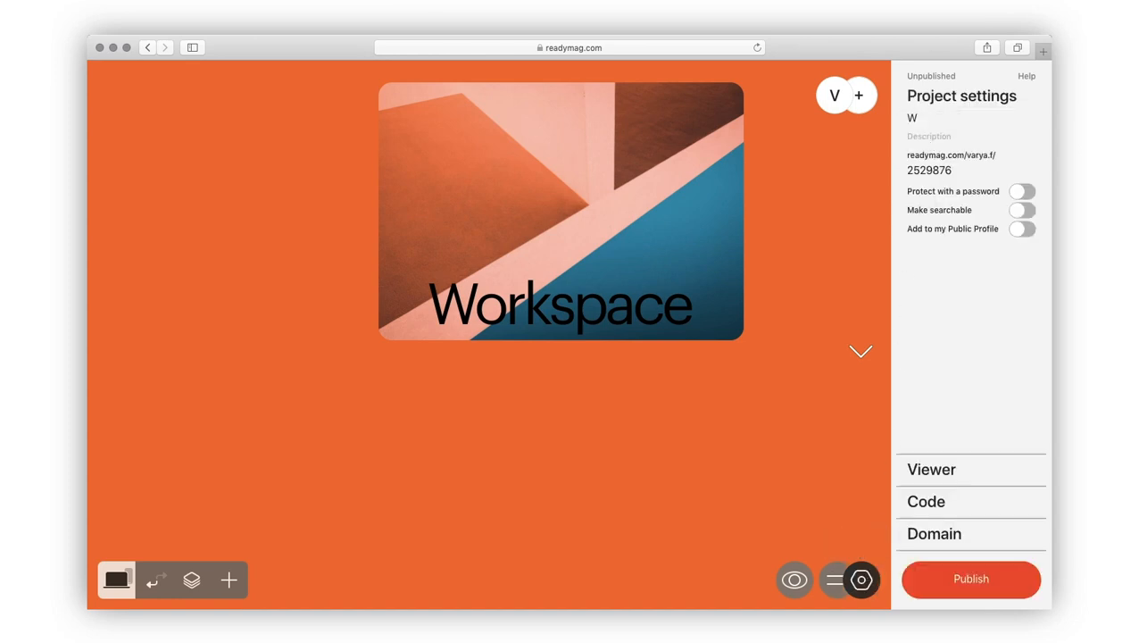
type("orkspace")
left_click(925, 133)
type("Experiment")
left_click(1018, 212)
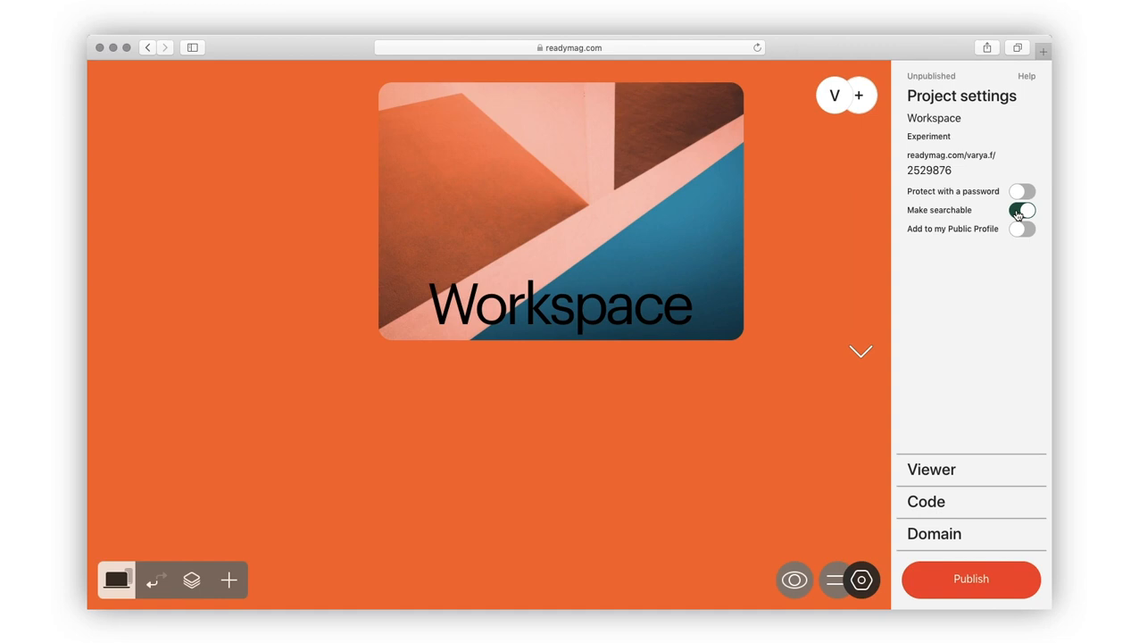
double_click(942, 170)
type("Workspace")
Step: Turn on password protection, enter a project password, and change the password page background
left_click(1018, 192)
left_click(929, 243)
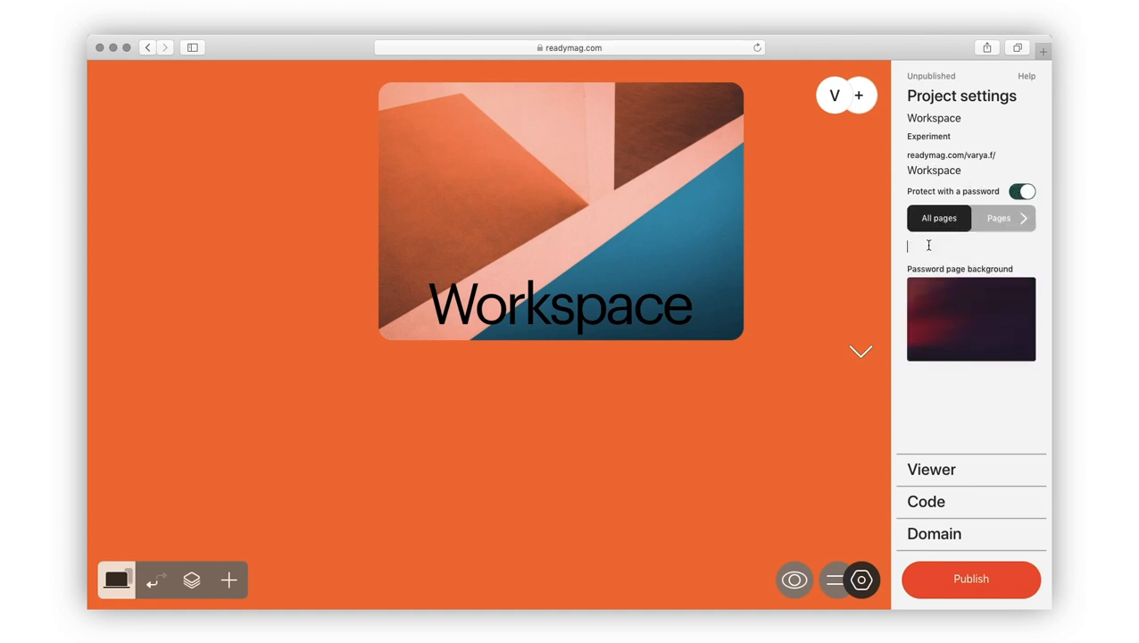
type("123")
left_click(972, 344)
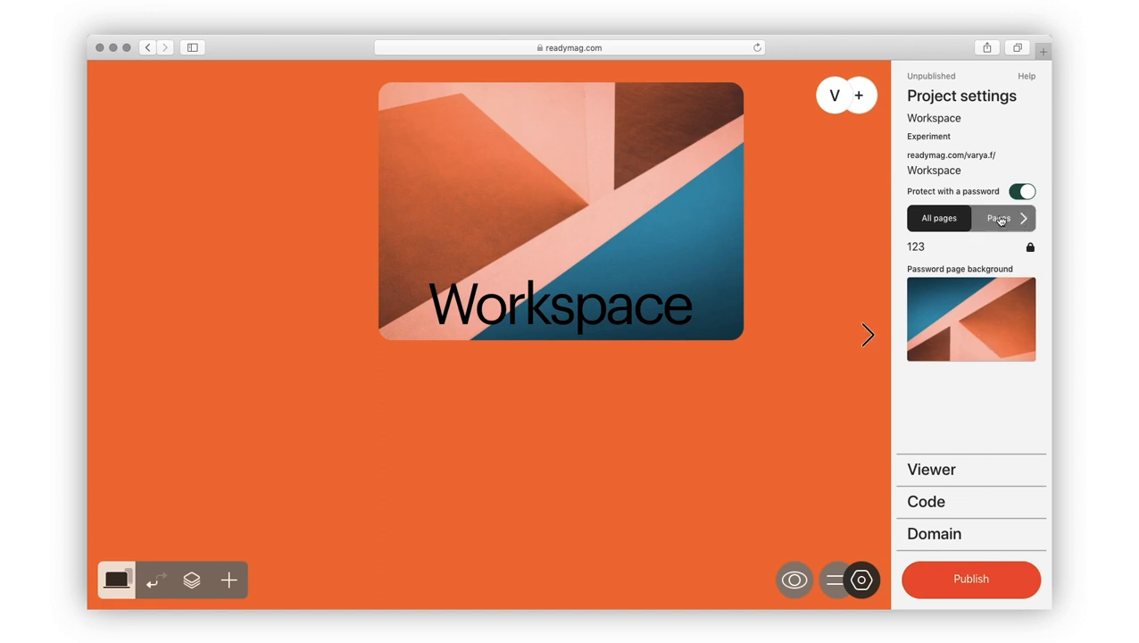
Step: Limit protection to page 2, then switch it off and add the project to the public profile
left_click(1000, 219)
left_click(995, 183)
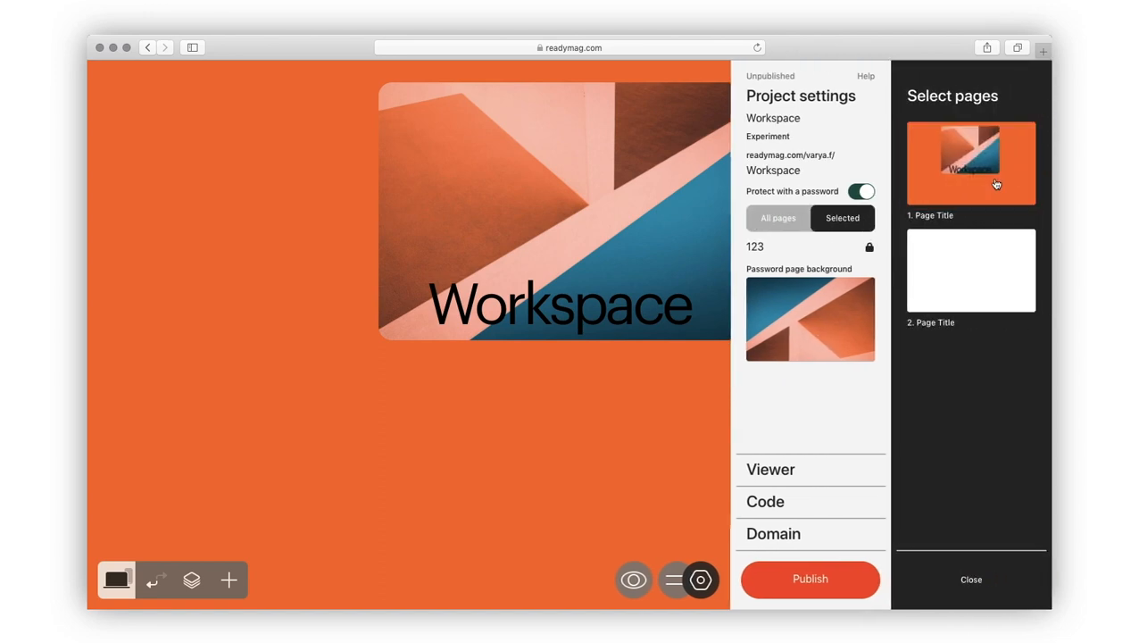
left_click(976, 271)
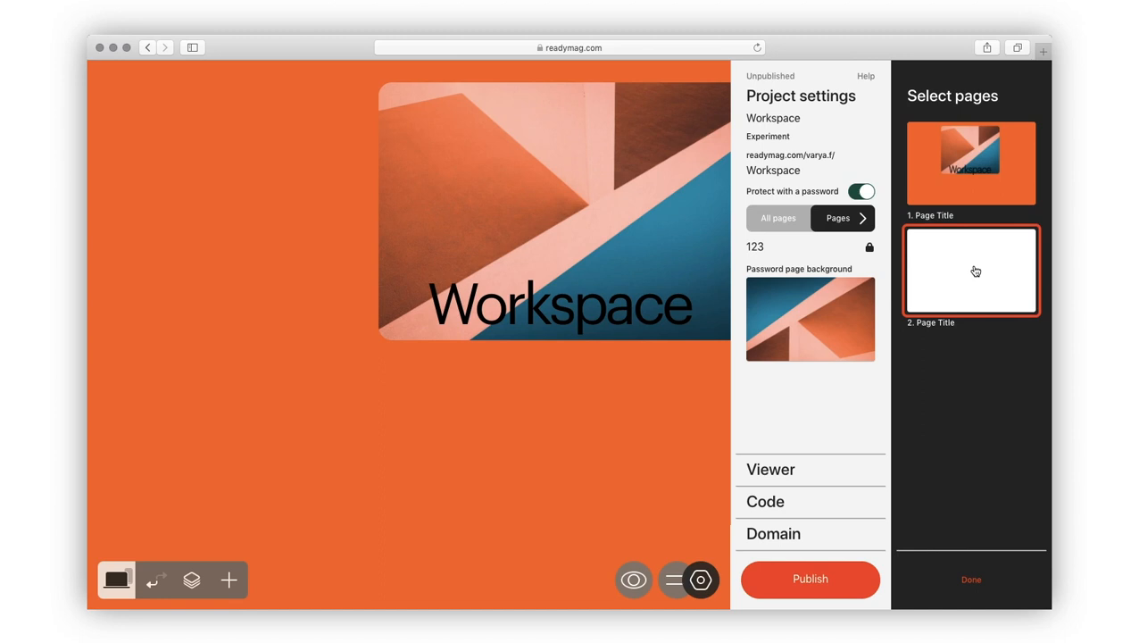
left_click(865, 193)
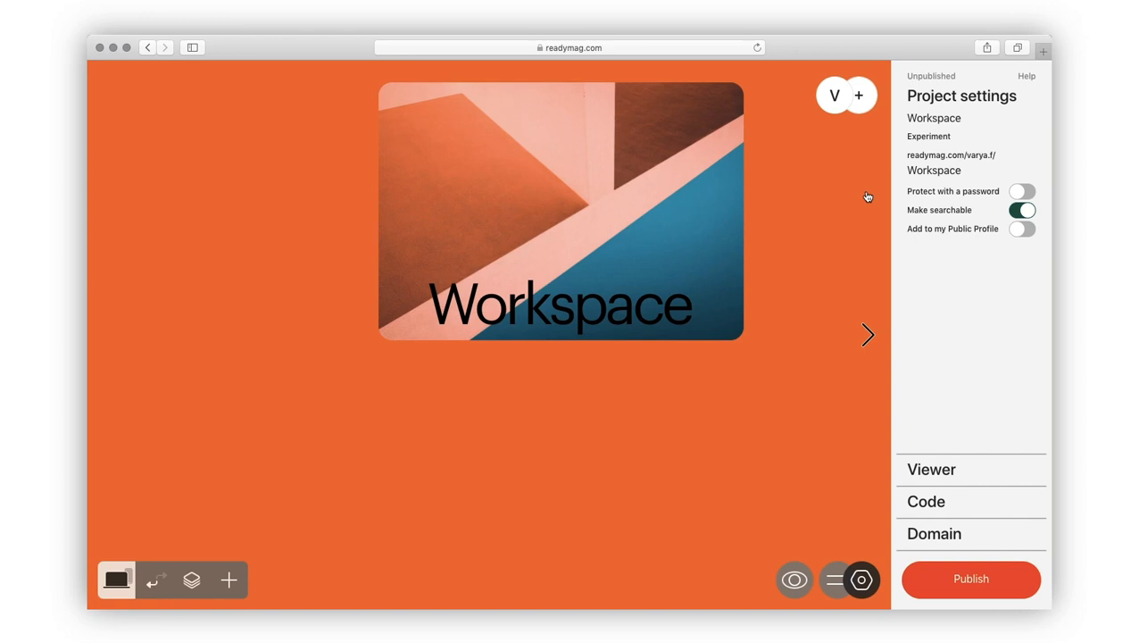
left_click(1022, 231)
Step: Turn on layout scaling, switch the viewer to horizontal page flow, and disable navigation arrows
left_click(934, 466)
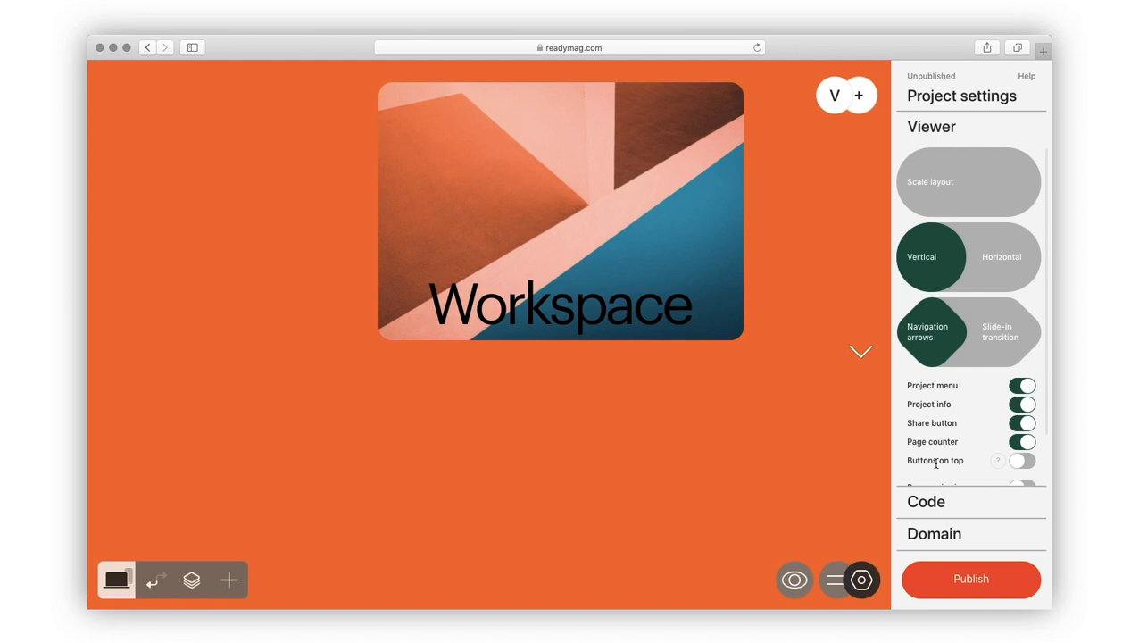
left_click(959, 204)
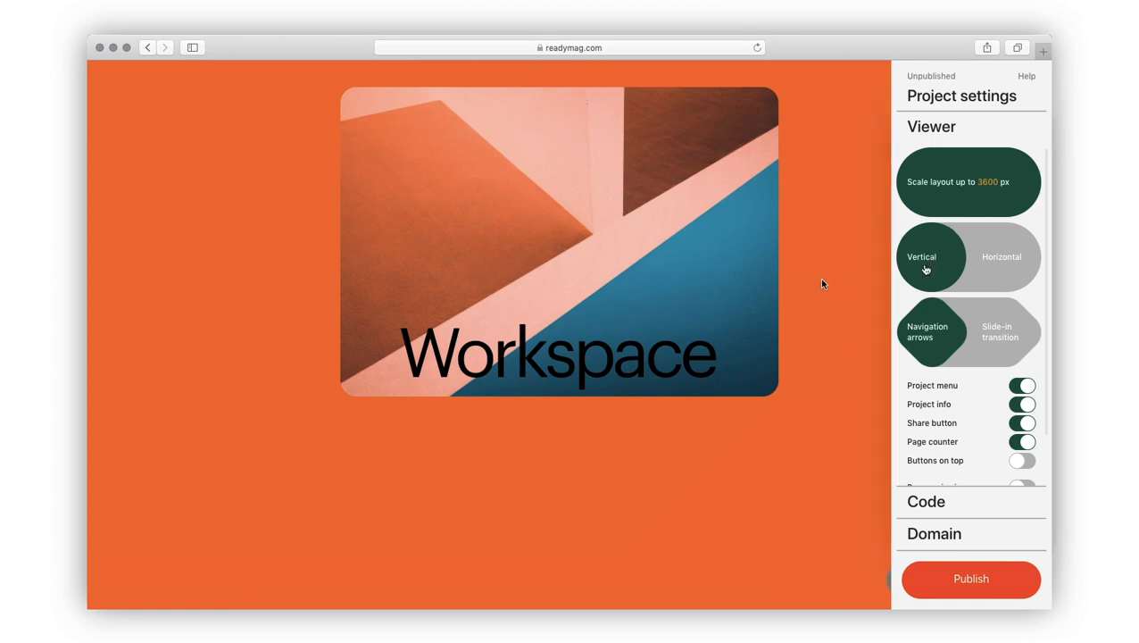
scroll(822, 281, "down", 6)
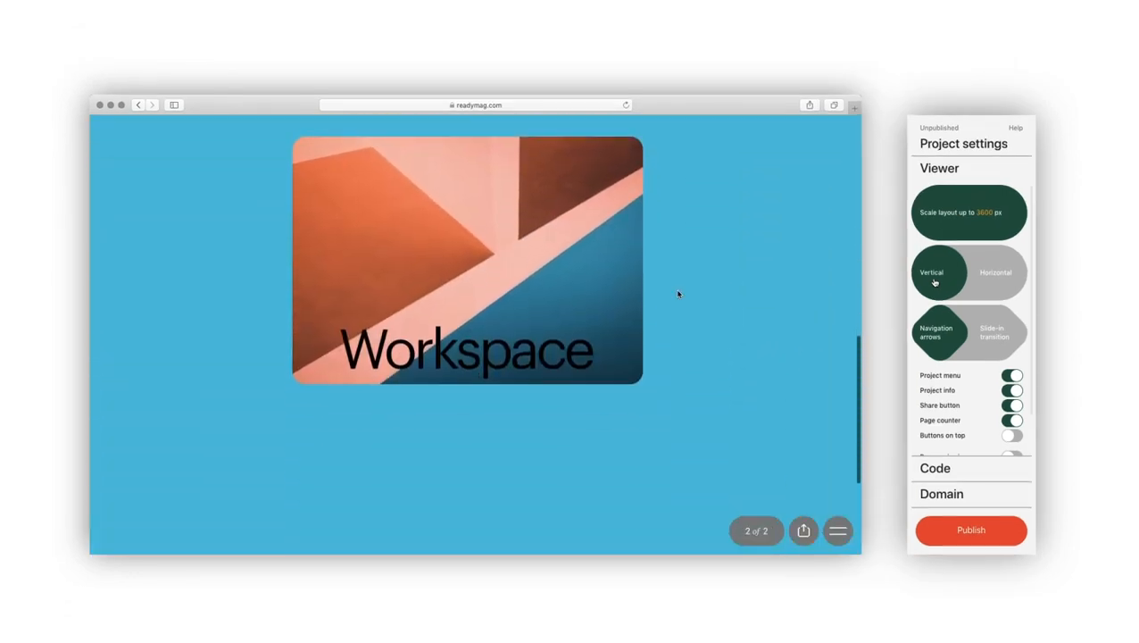
left_click(998, 282)
left_click(108, 337)
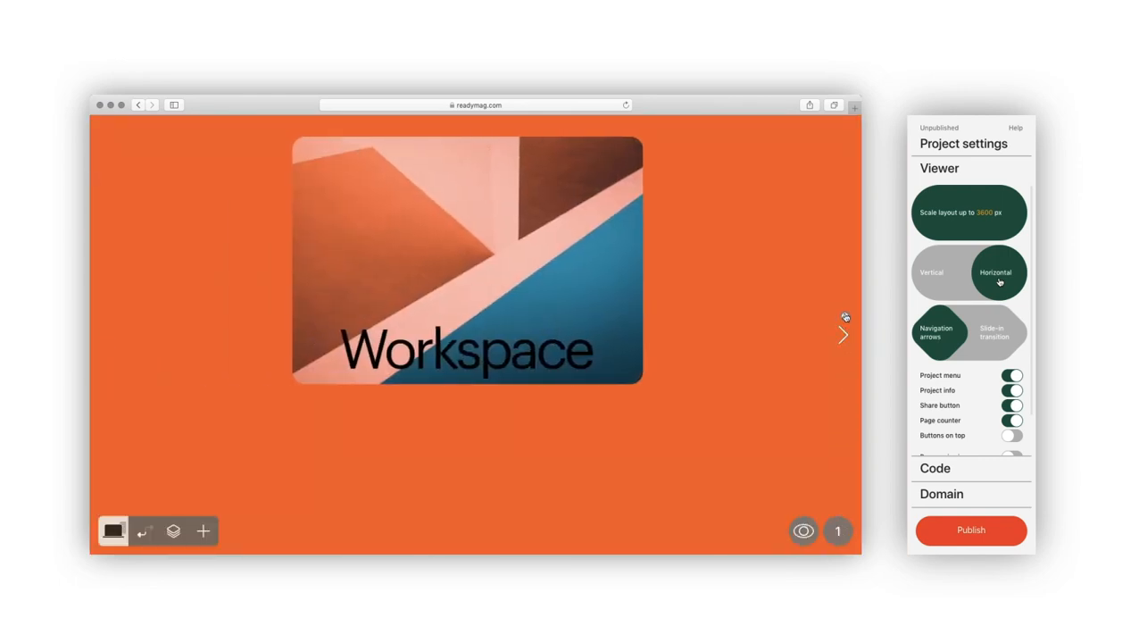
left_click(944, 333)
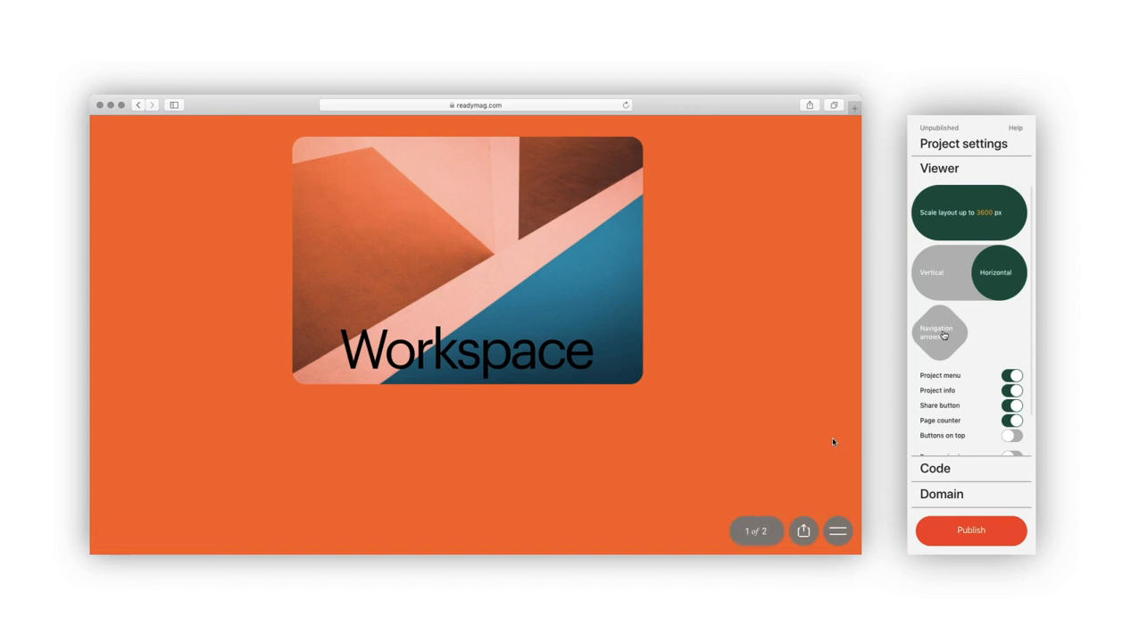
Step: Check the viewer's page thumbnail menu, then close it
scroll(944, 334, "down", 2)
left_click(838, 533)
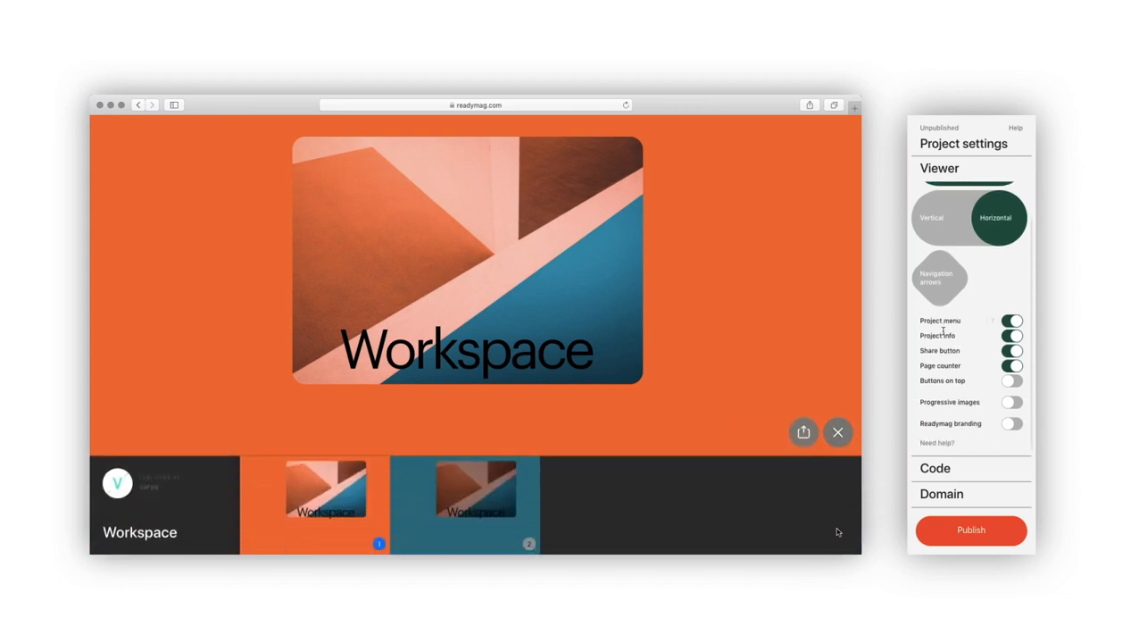
left_click(839, 442)
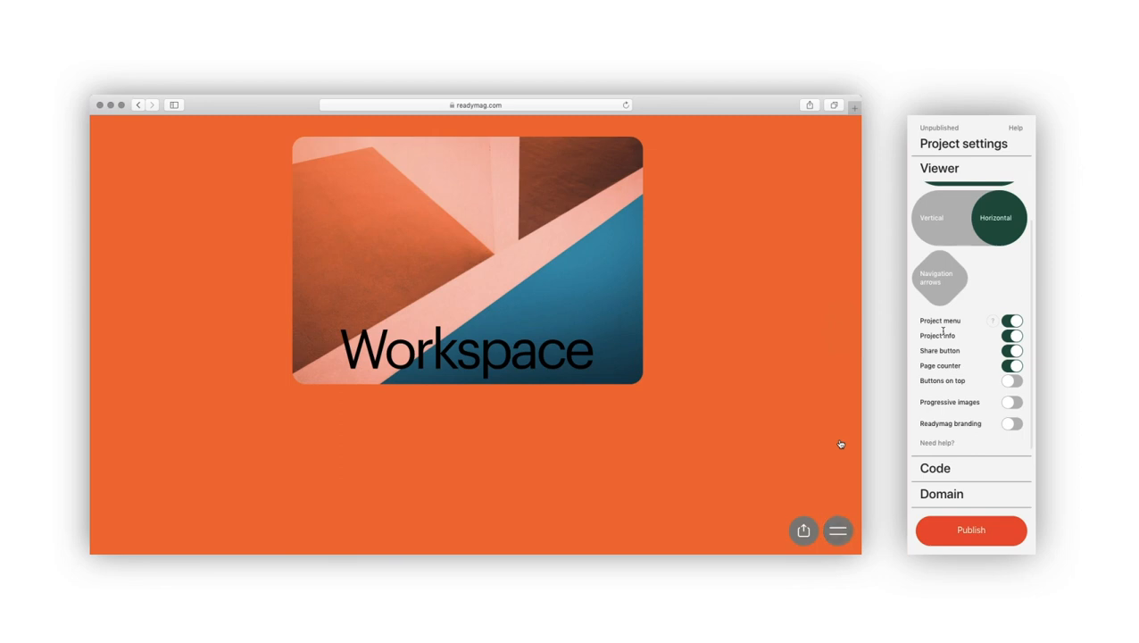
Step: Turn off Project menu, turn on Buttons on top, Progressive images and Readymag branding, and show Code settings
left_click(1014, 320)
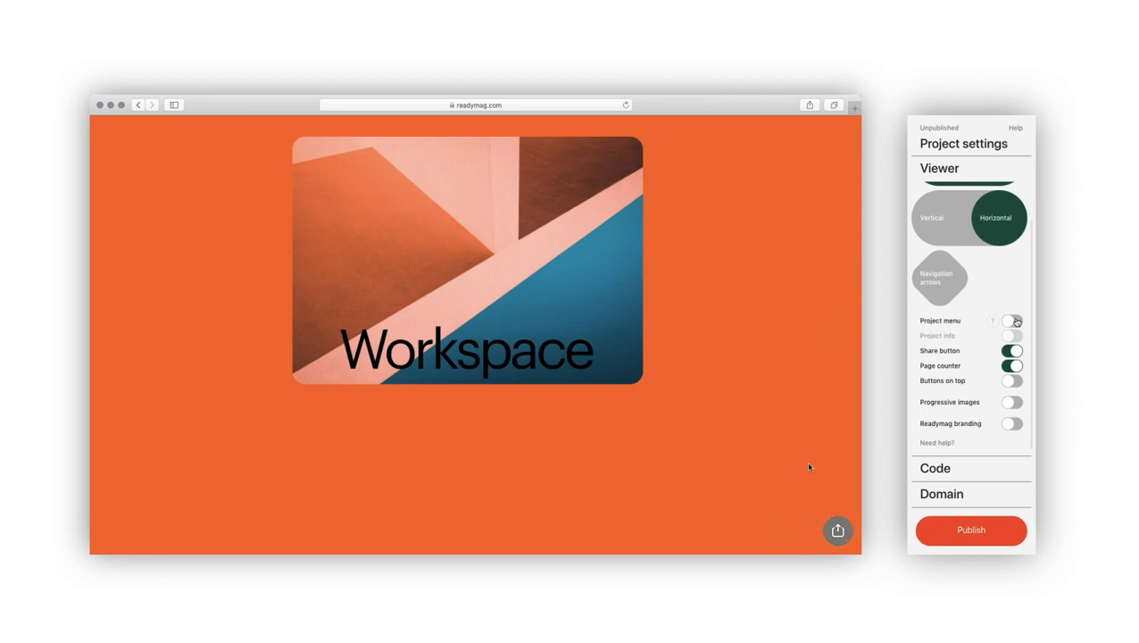
left_click(1014, 381)
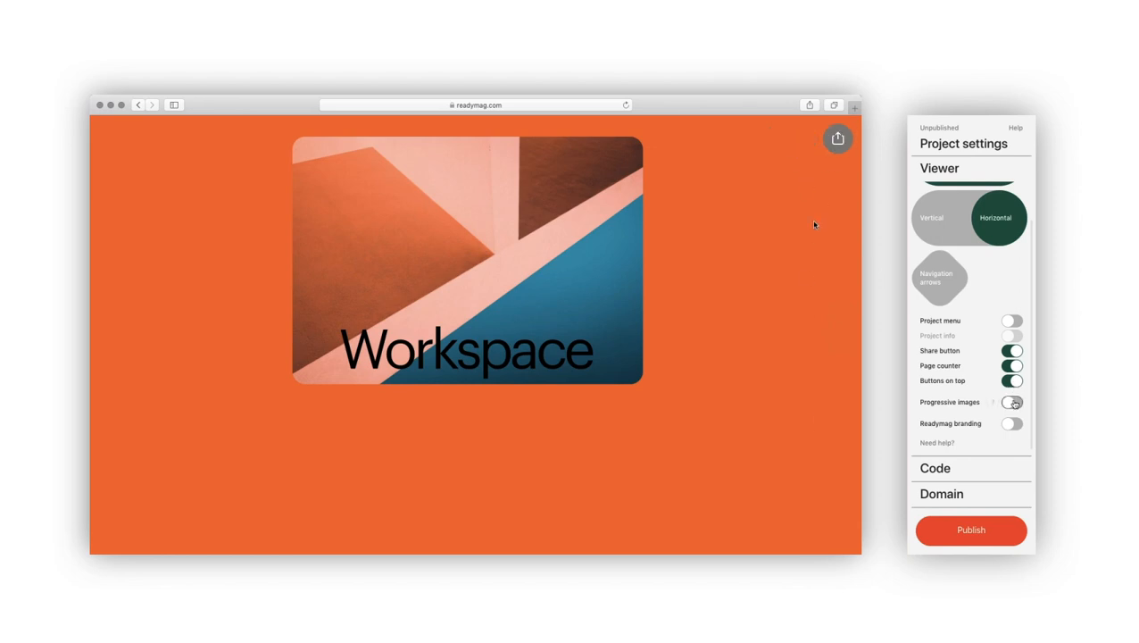
left_click(1014, 404)
left_click(1014, 424)
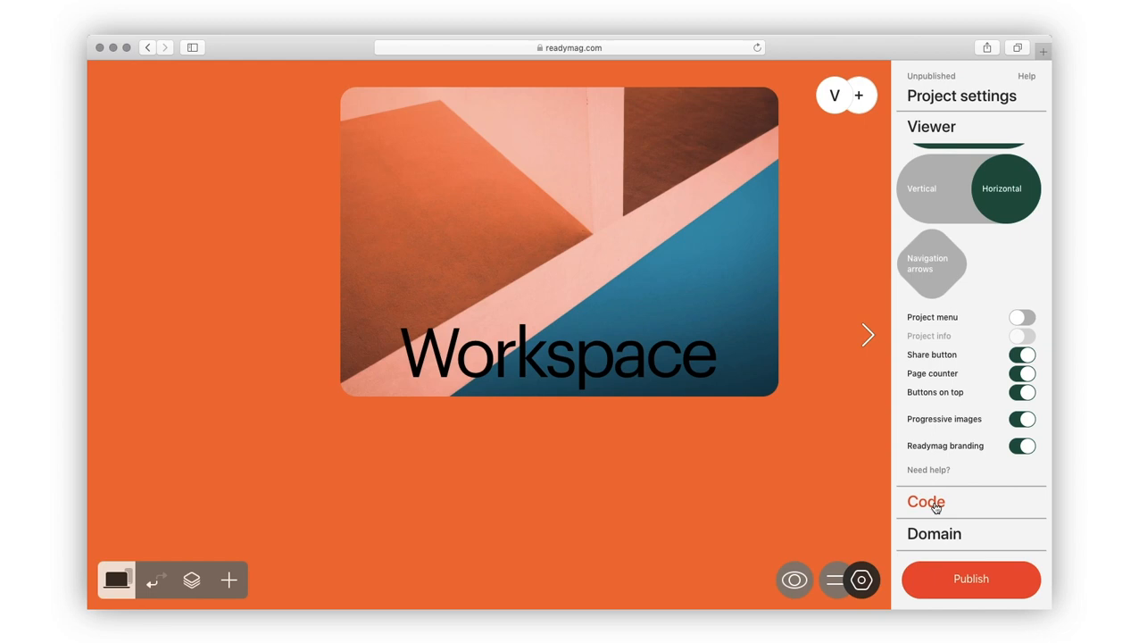
left_click(933, 467)
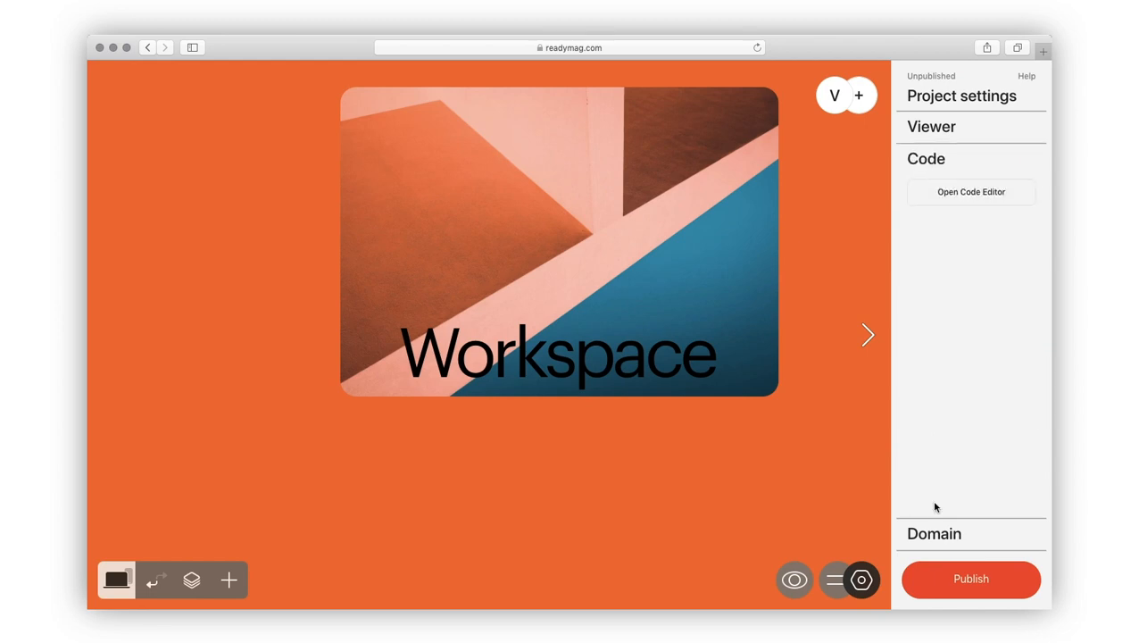
Step: Open the custom code editor, save and close it unchanged, then view the Domain settings
left_click(971, 194)
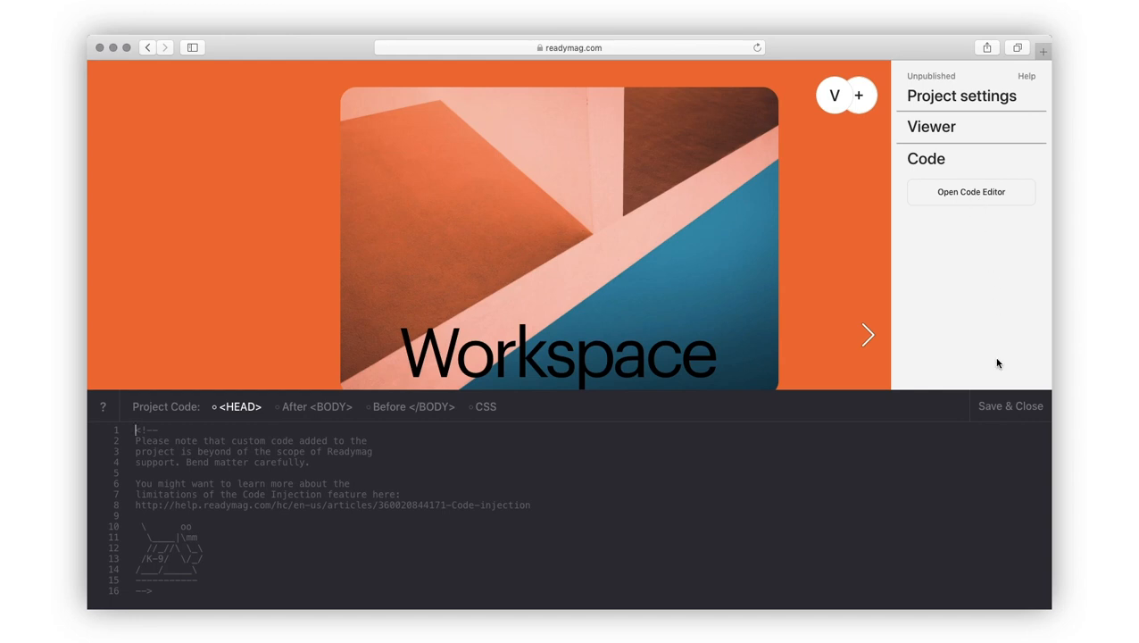
left_click(1007, 406)
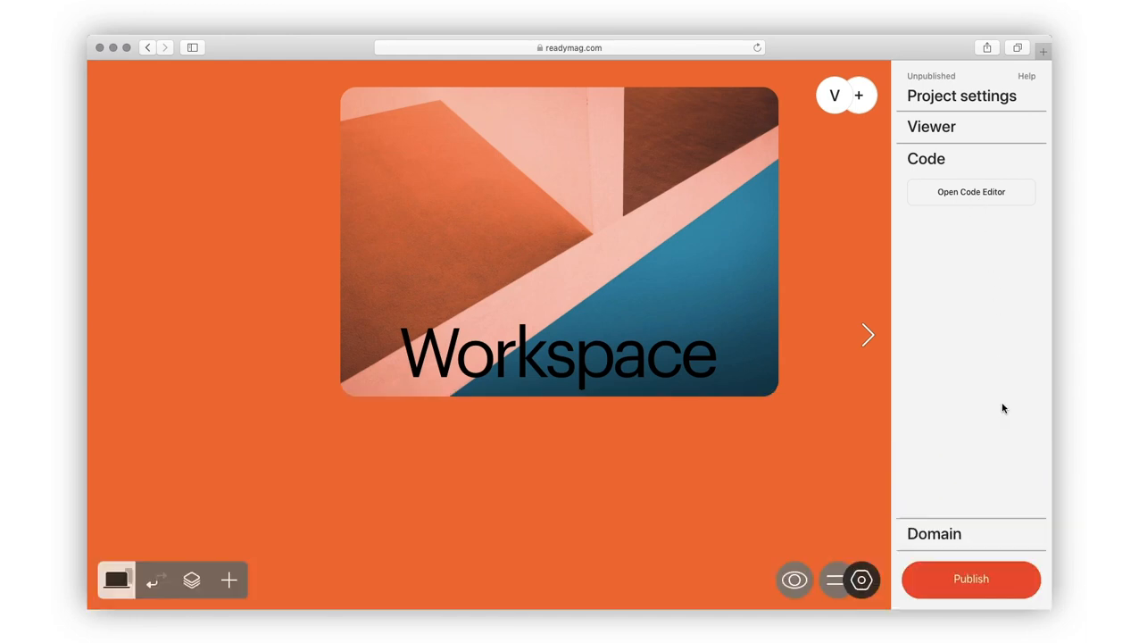
left_click(944, 534)
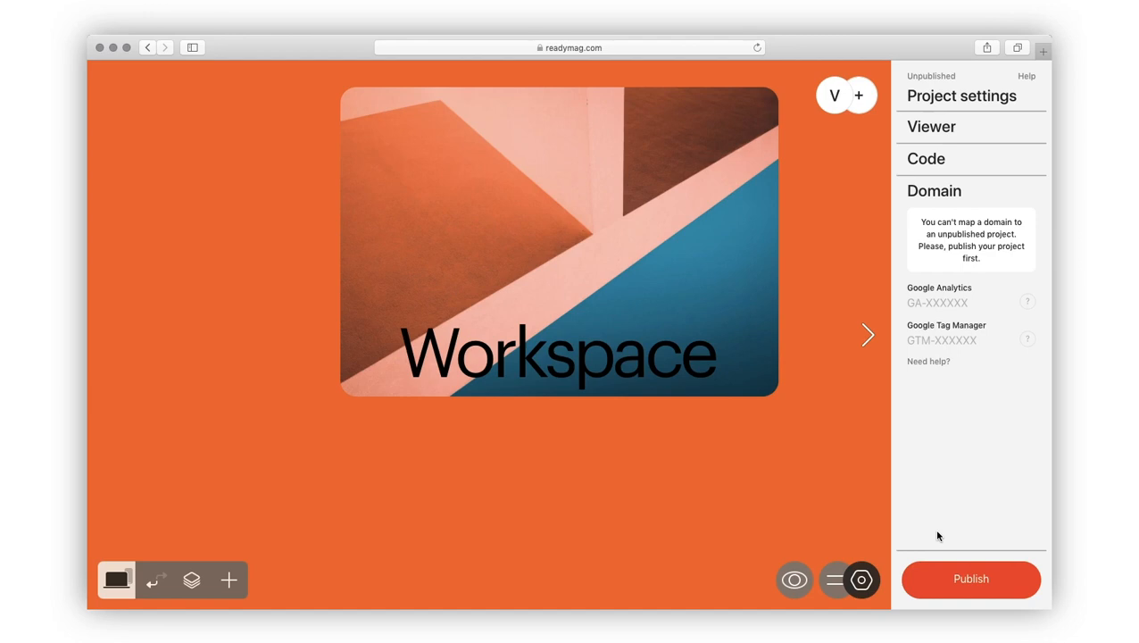
Step: Invite a collaborator by their e-mail address, then preview the Workspace project
left_click(859, 97)
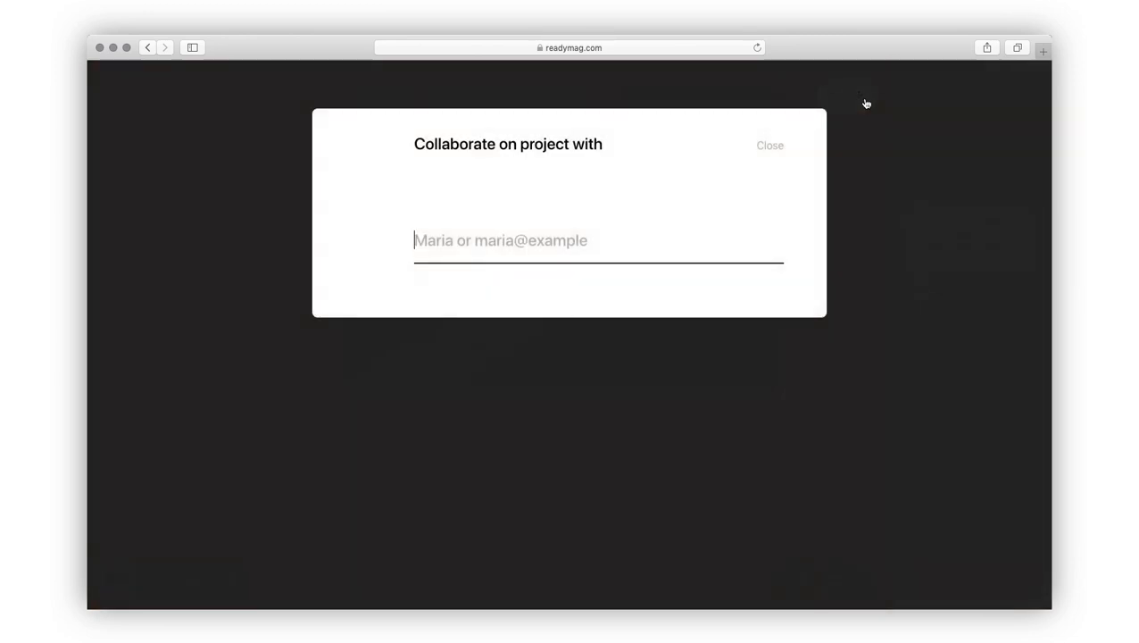
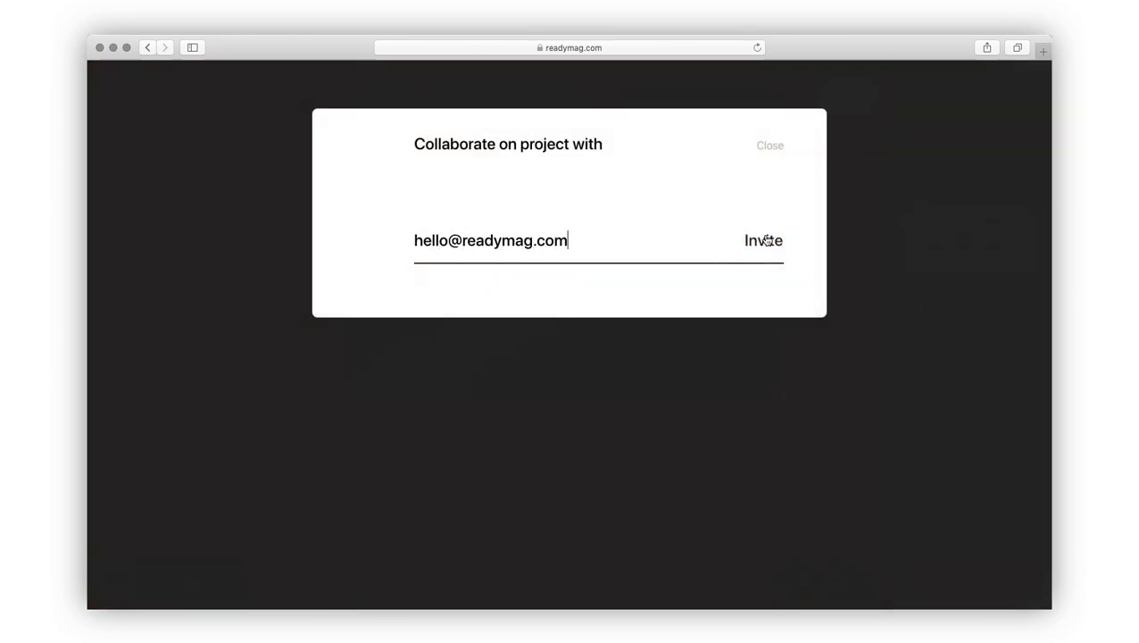
left_click(773, 146)
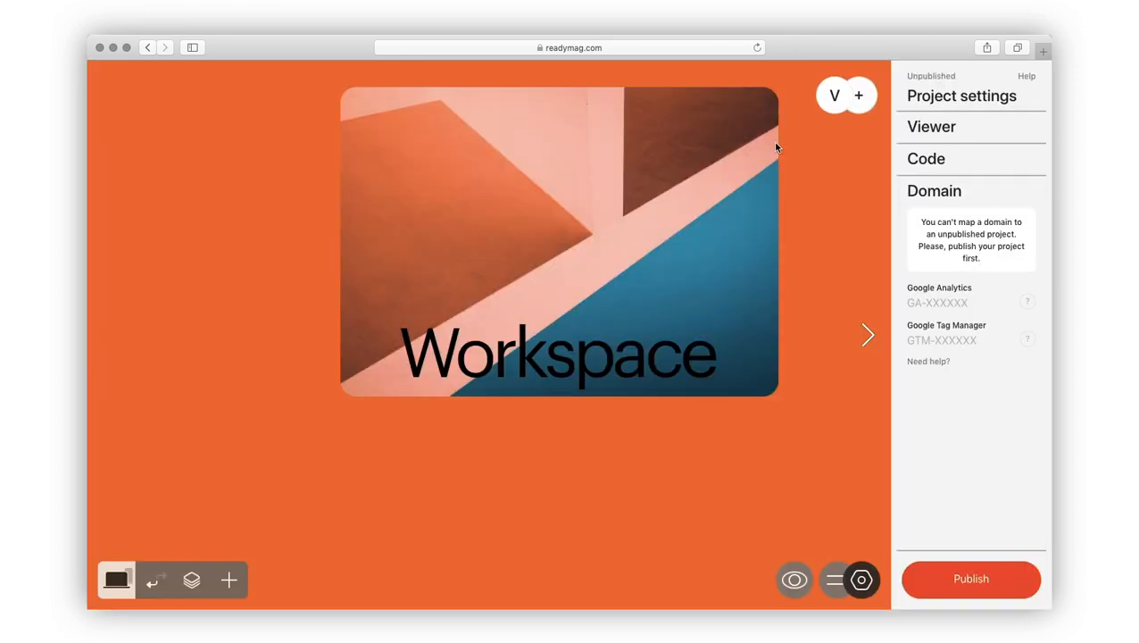
left_click(791, 582)
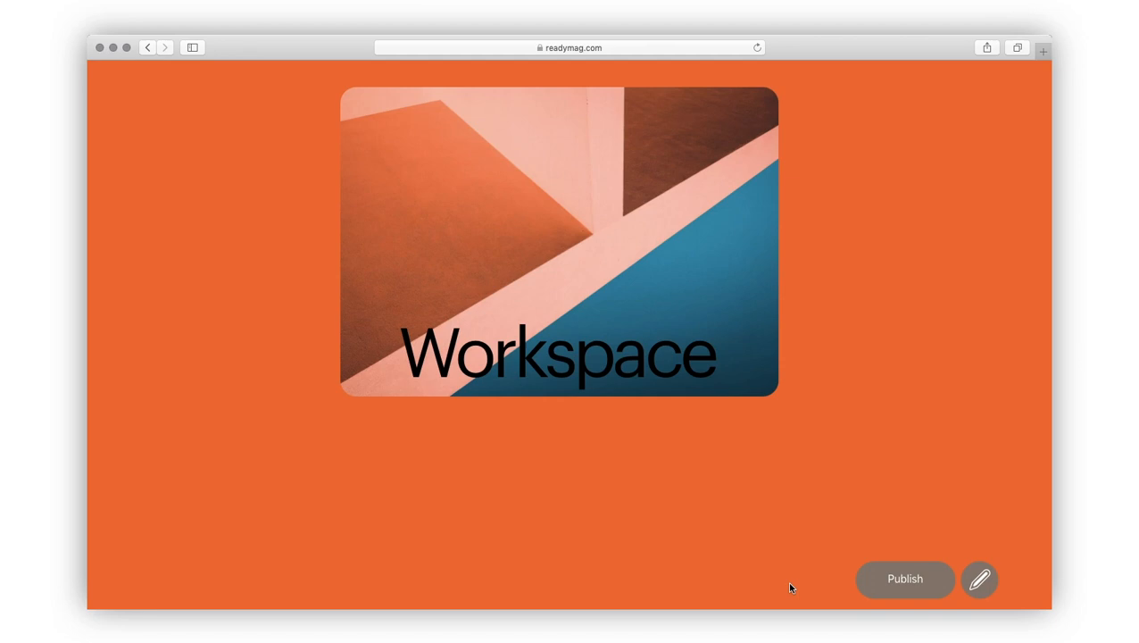
Step: Leave preview, reopen project settings, and publish the Workspace project
left_click(979, 580)
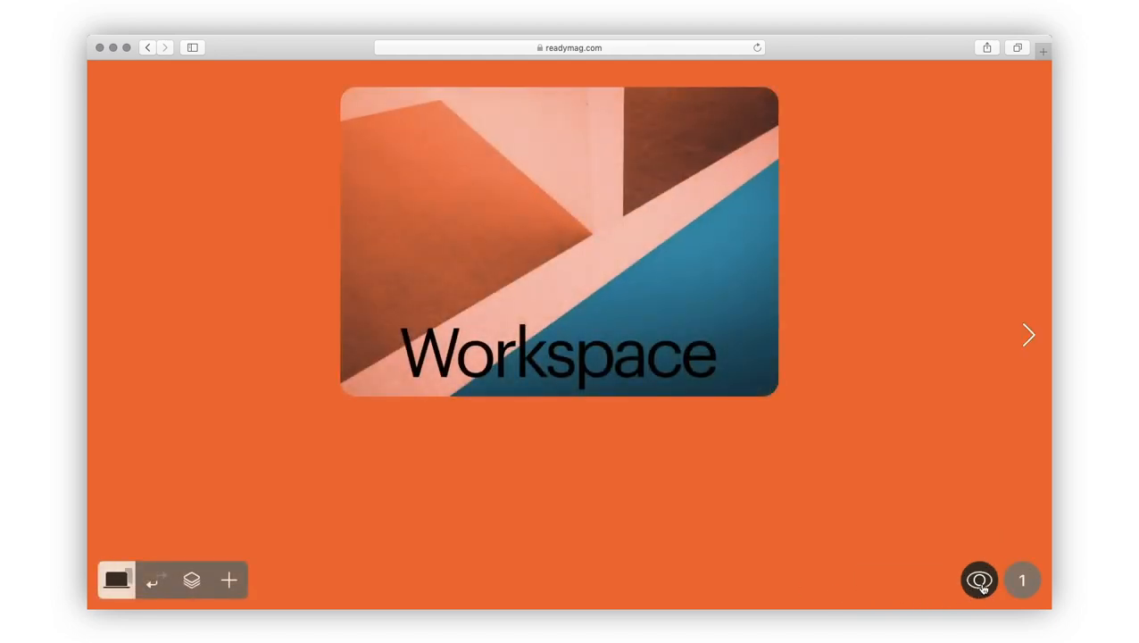
left_click(1021, 582)
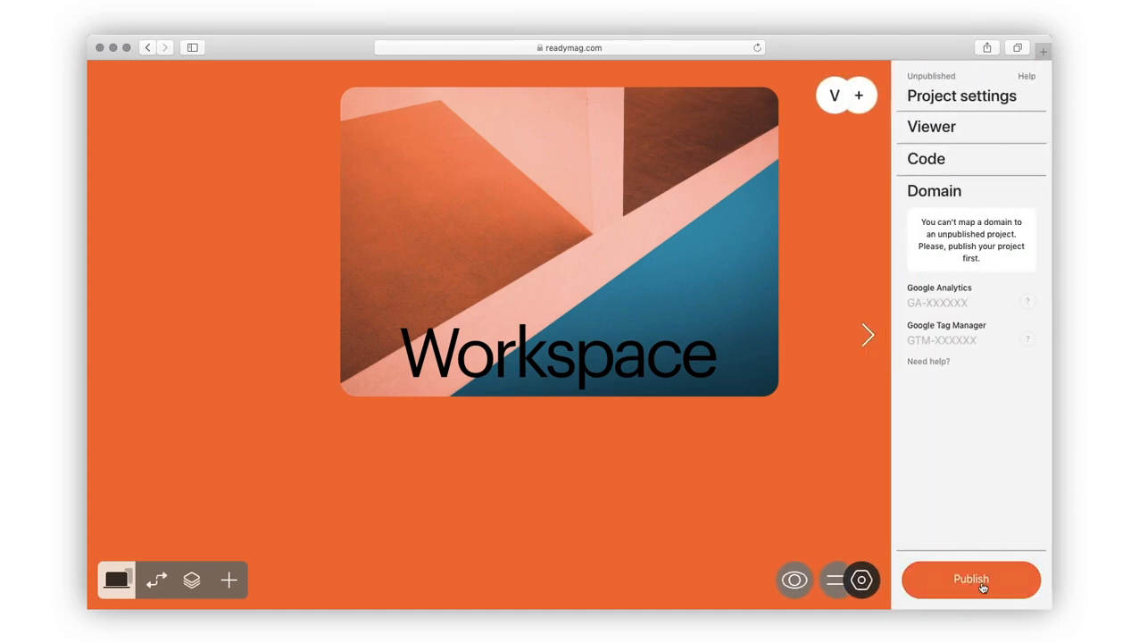
left_click(982, 587)
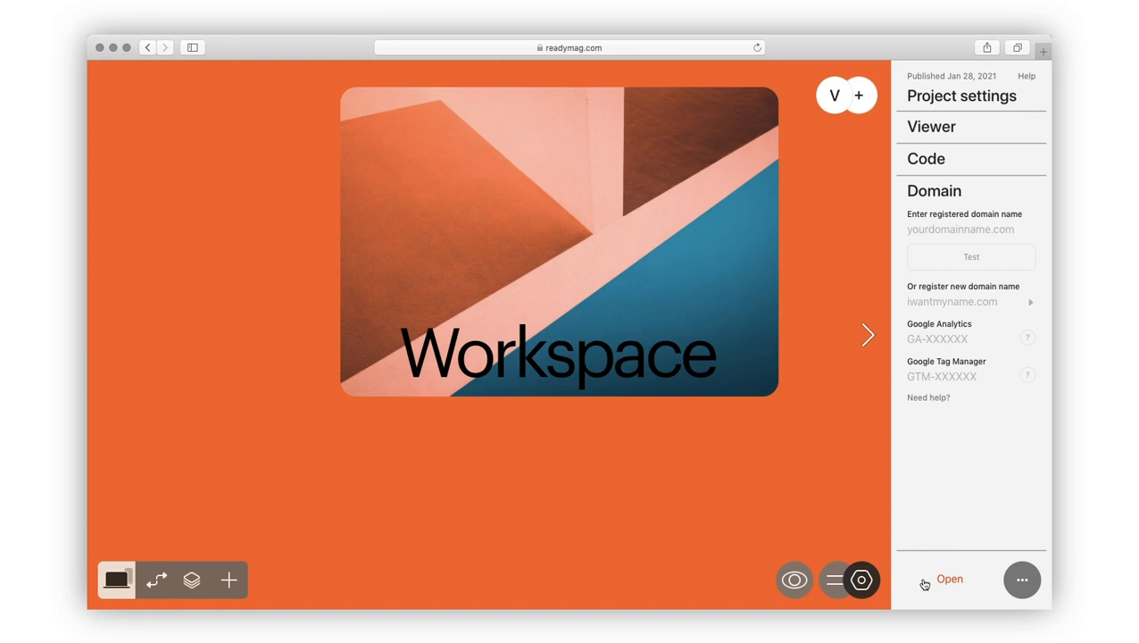
Step: Nudge the Workspace image slightly down and republish the project with the change
left_click(558, 328)
key("shift+Down")
key("shift+Down")
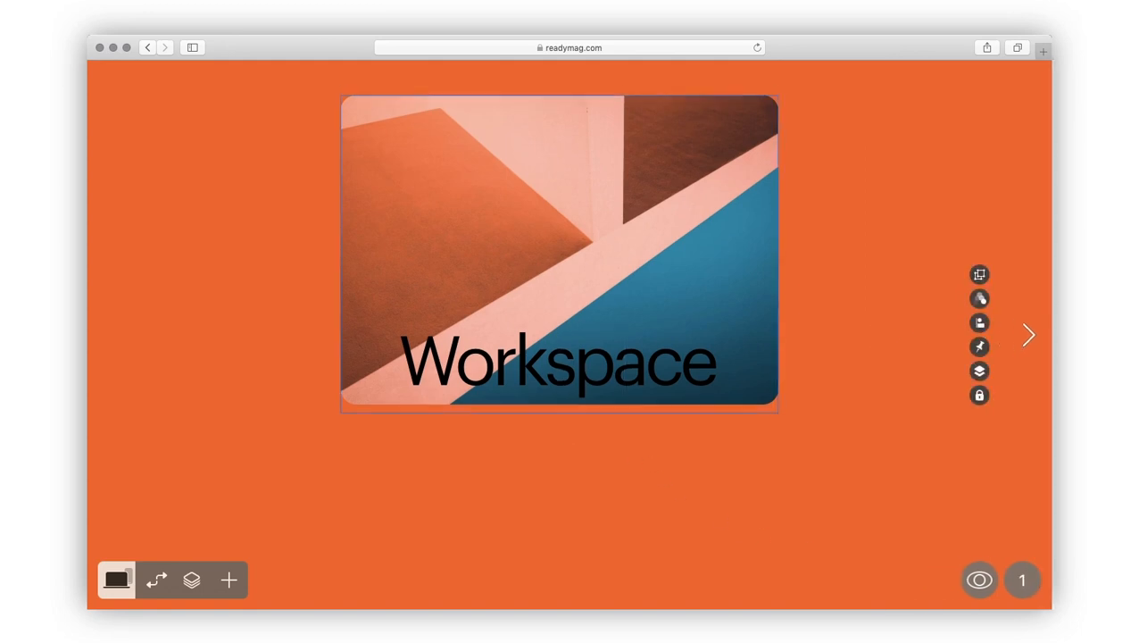
left_click(570, 461)
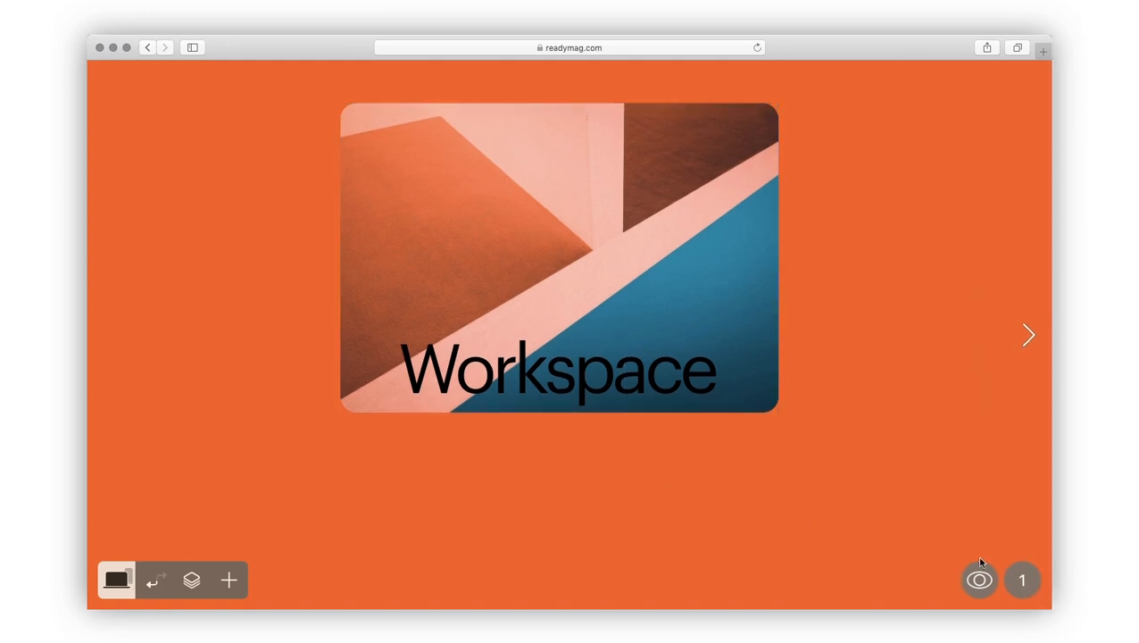
left_click(1022, 581)
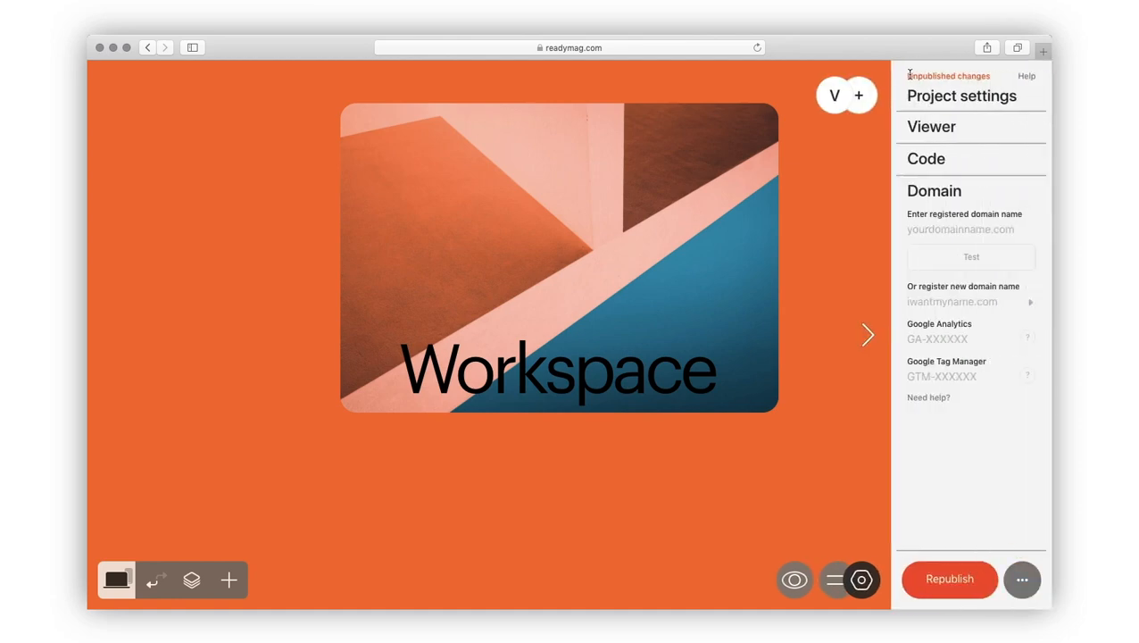
left_click_drag(906, 76, 998, 79)
left_click(998, 79)
left_click(943, 575)
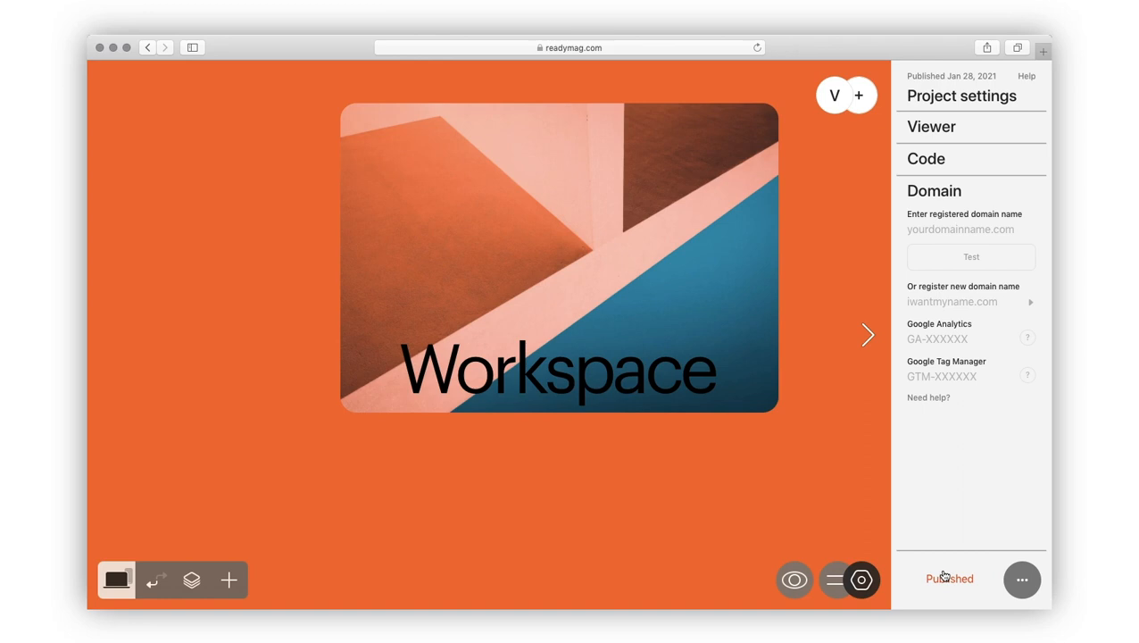
Step: Review the Export to PDF/HTML and Unpublish options without using them, then close project settings
left_click(1025, 583)
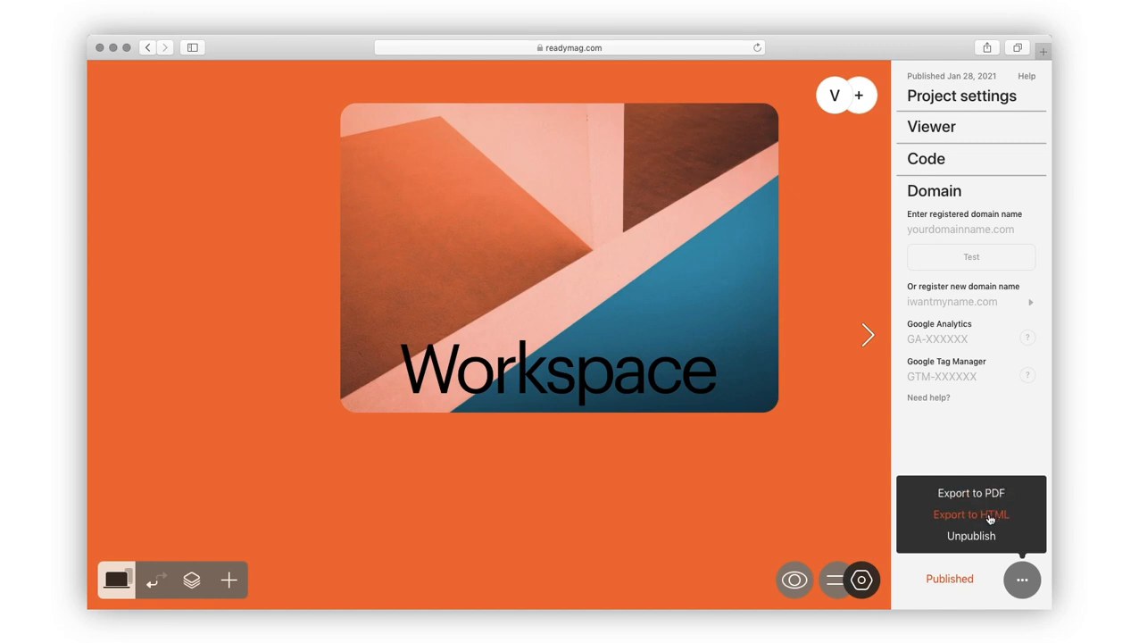
left_click(1015, 580)
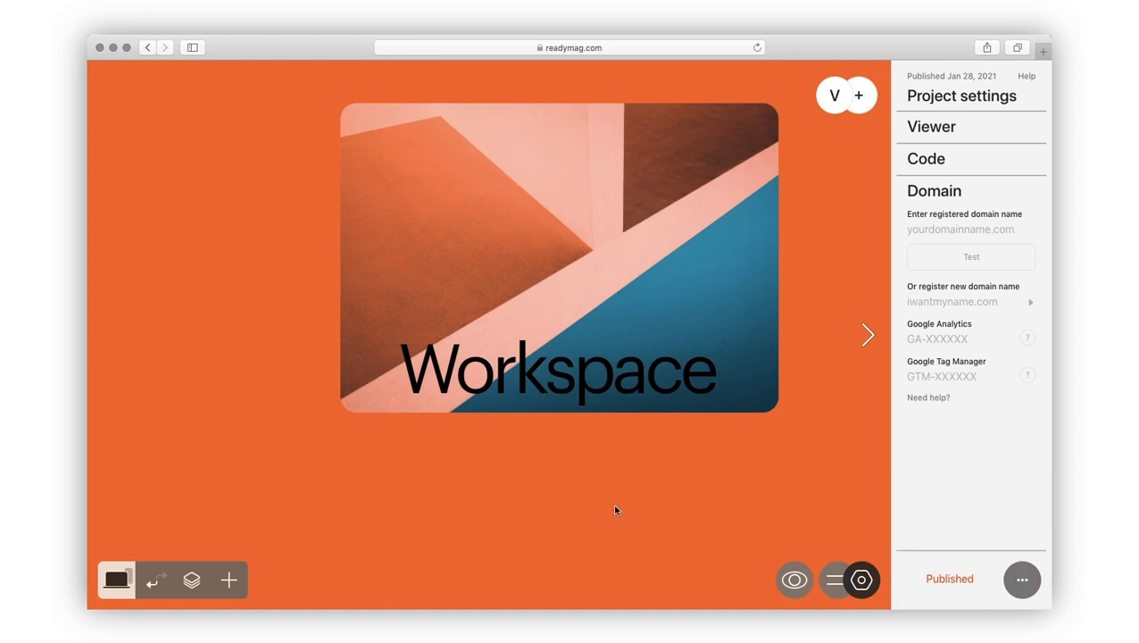
left_click(578, 504)
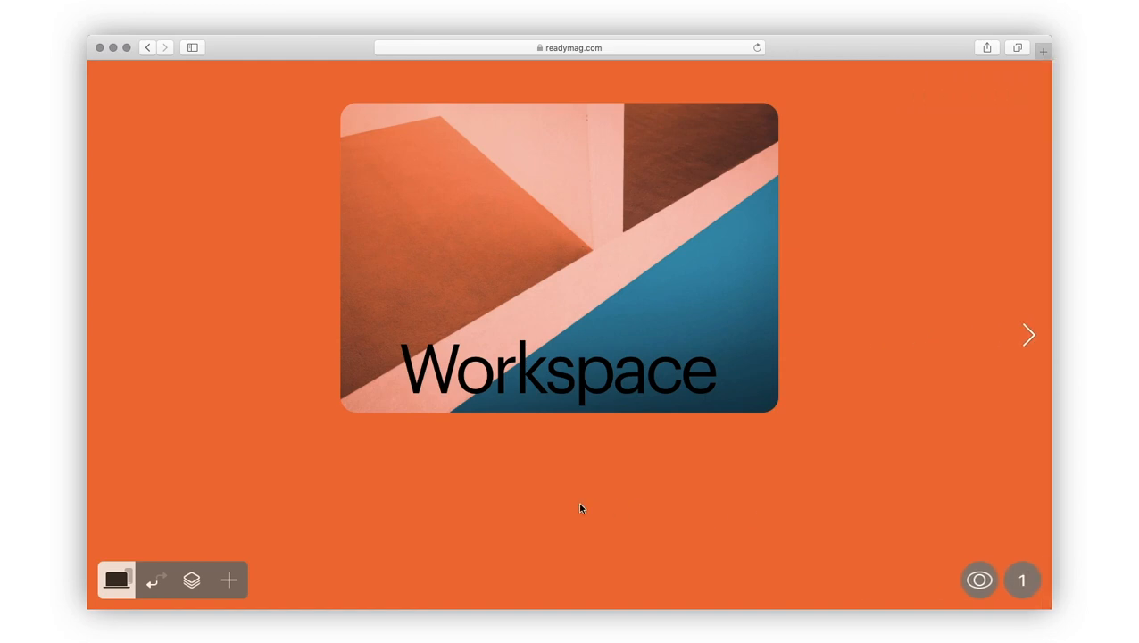